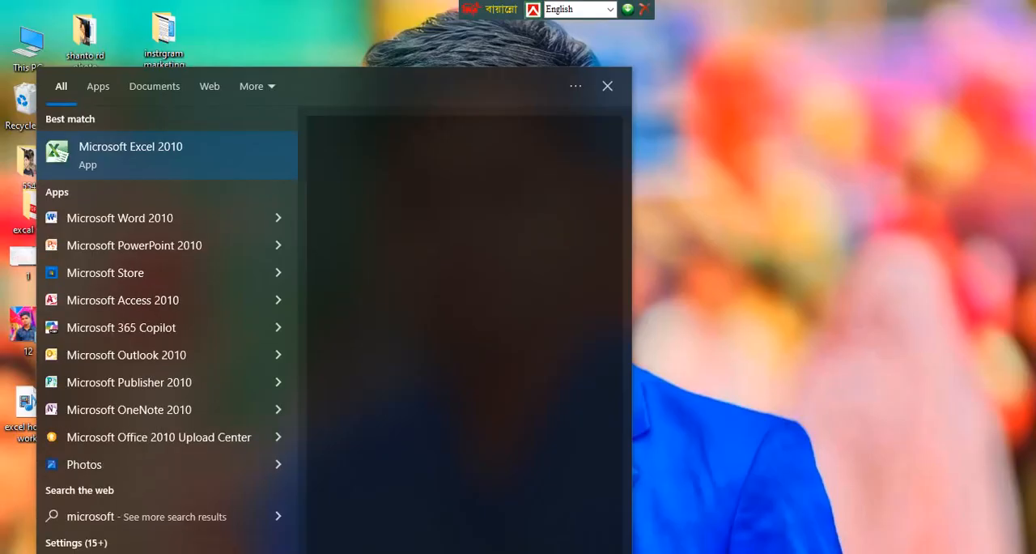
Launch Microsoft Excel 2010 with a blank workbook.
type("excel")
key("Return")
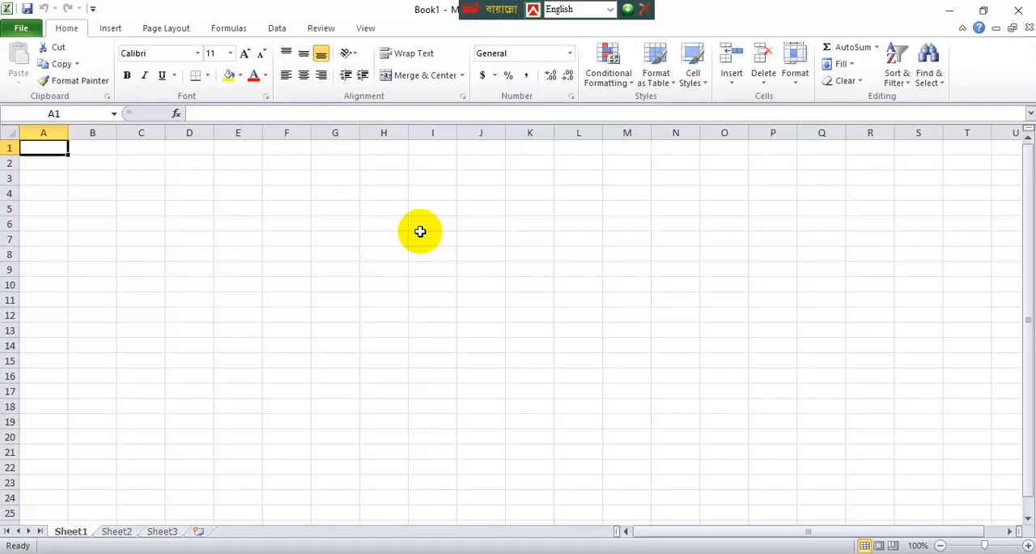
double_click(246, 271)
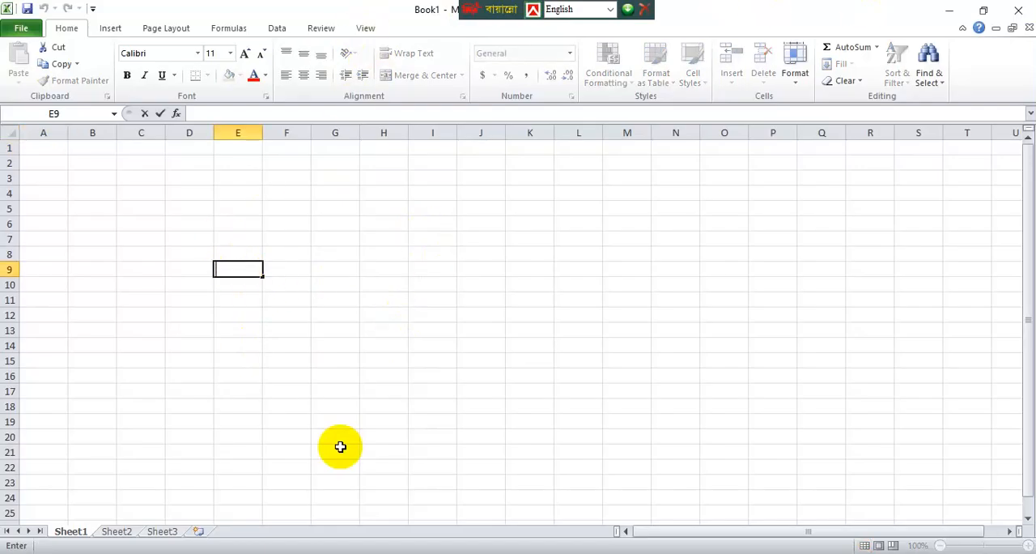
double_click(175, 268)
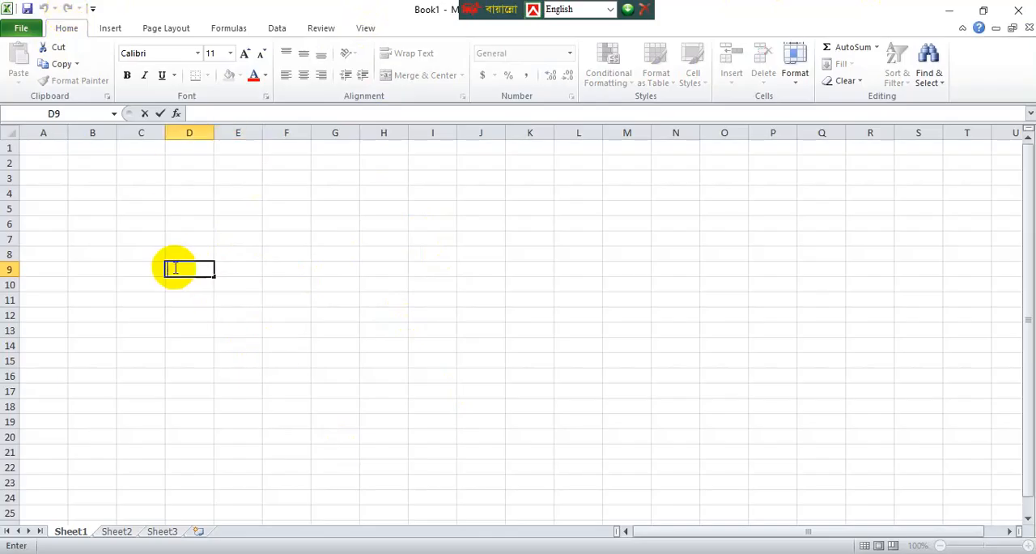
Close the Office activation notice and enter a sample first name in cell B4.
left_click(84, 198)
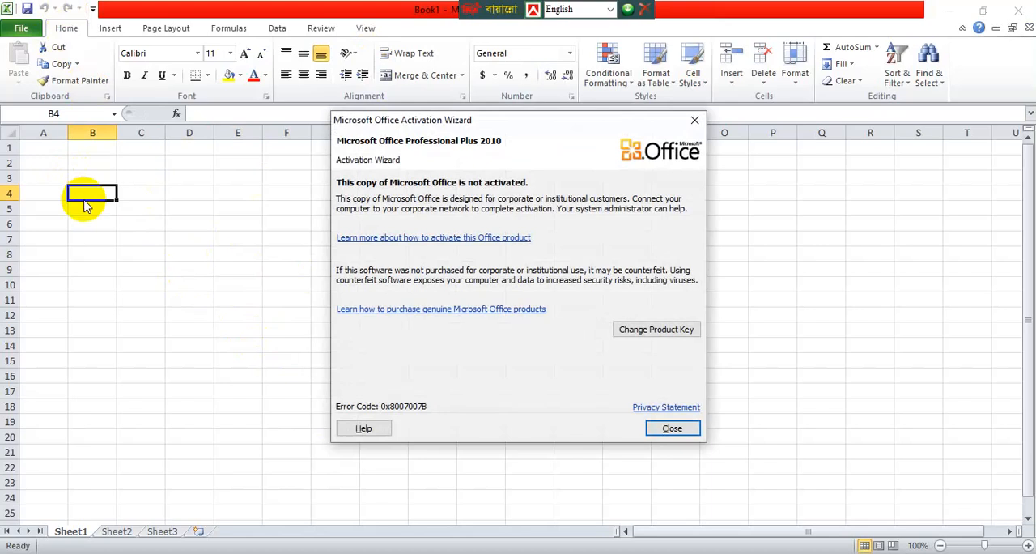
left_click(672, 428)
type("s")
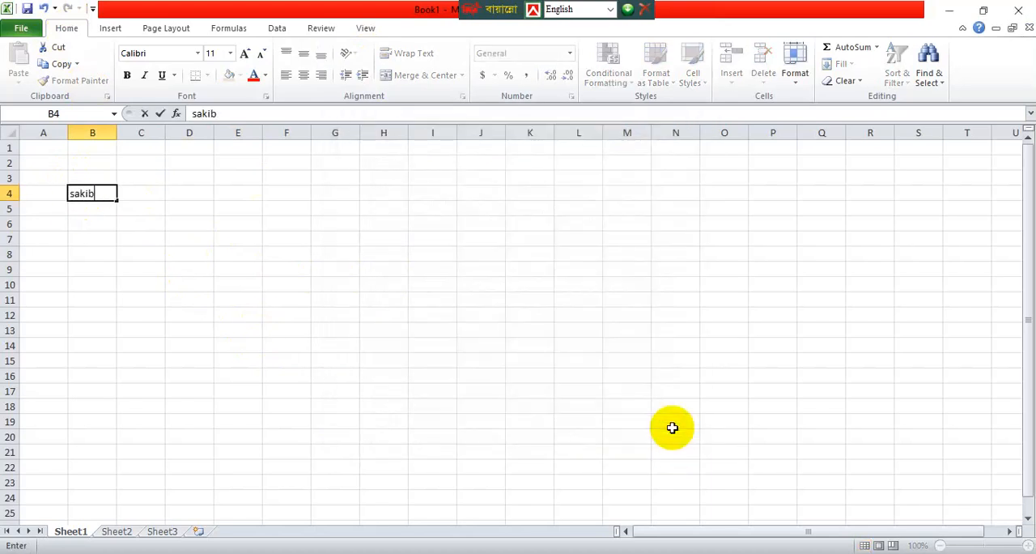
type("akib")
left_click(324, 357)
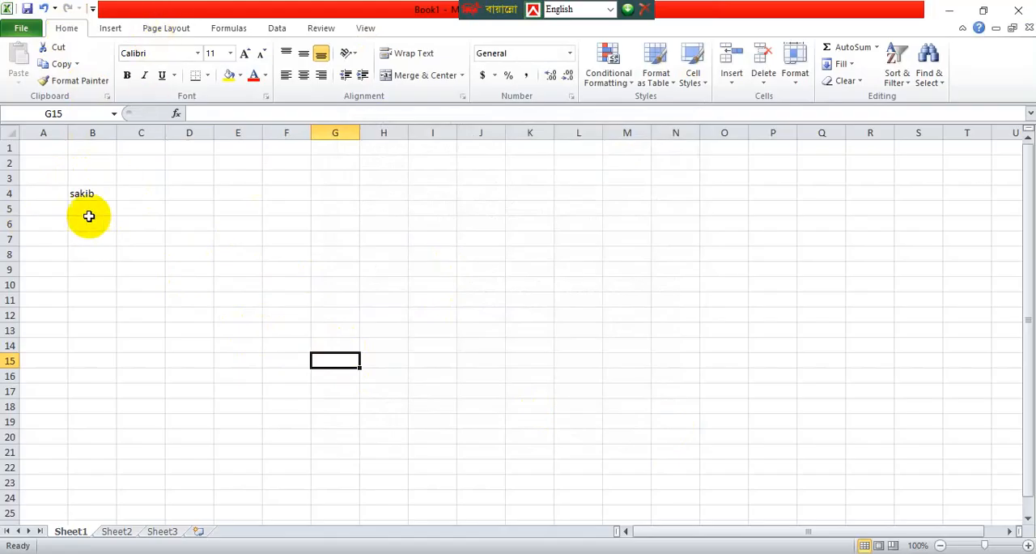
Copy the name from cell B4 and paste it into cell D14.
double_click(82, 192)
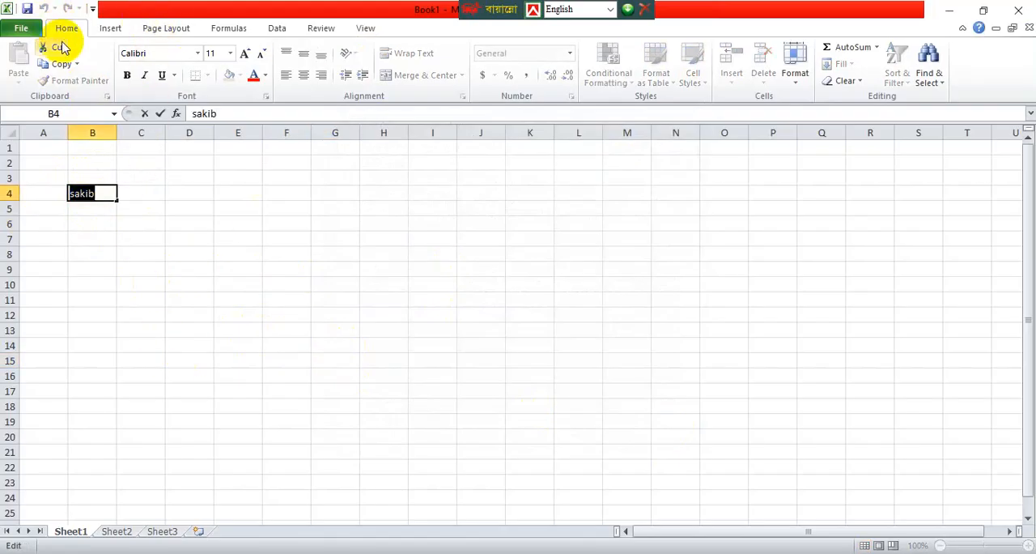
left_click(69, 66)
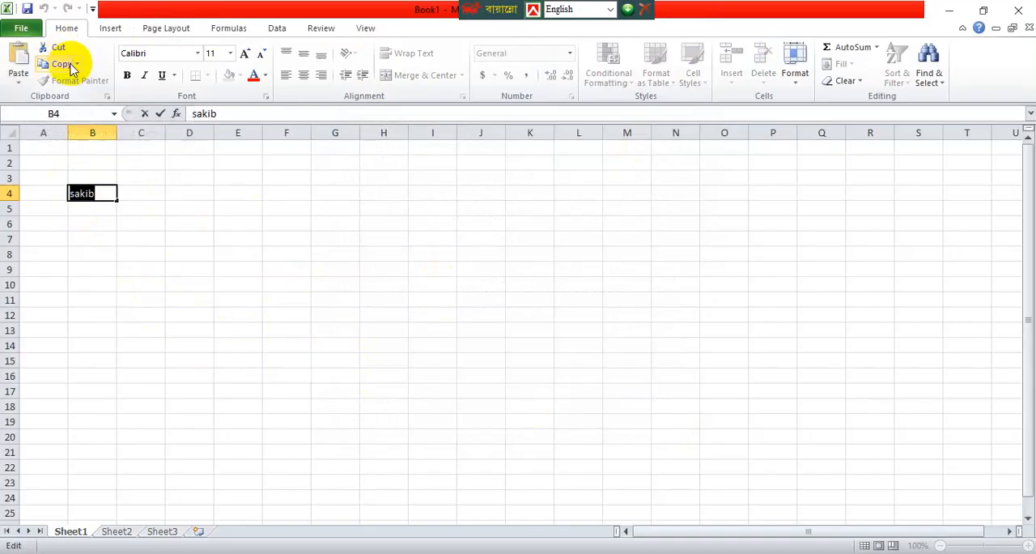
left_click(200, 343)
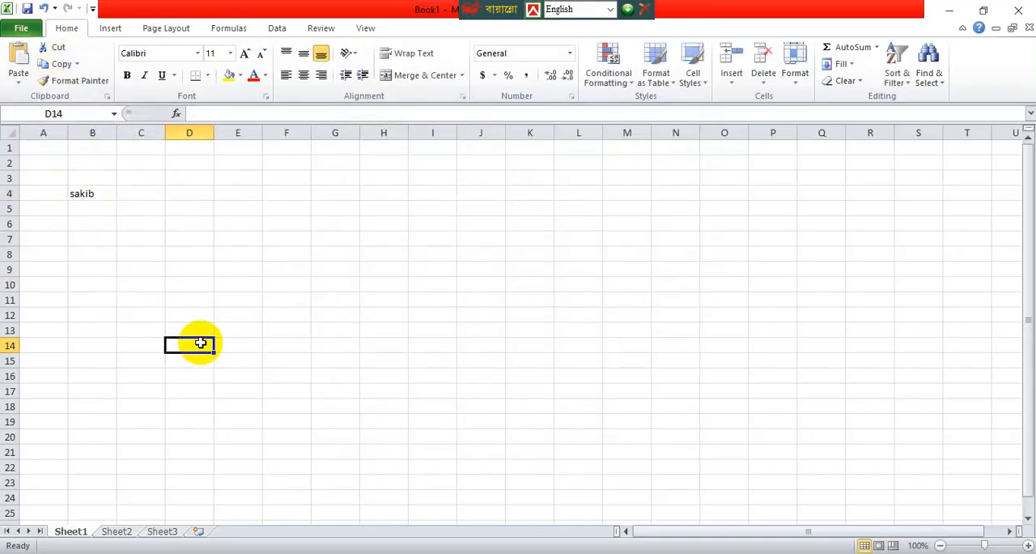
left_click(15, 74)
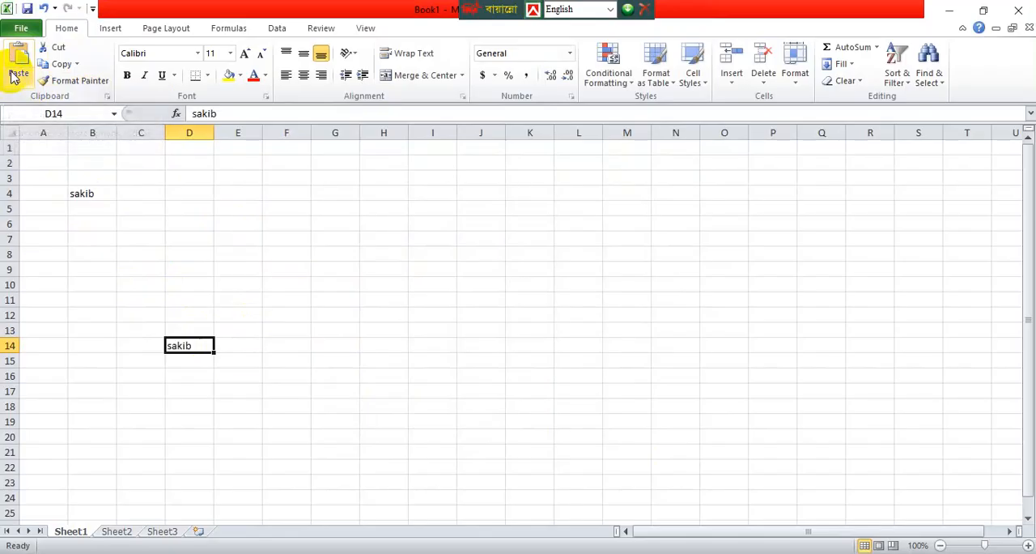
left_click(304, 362)
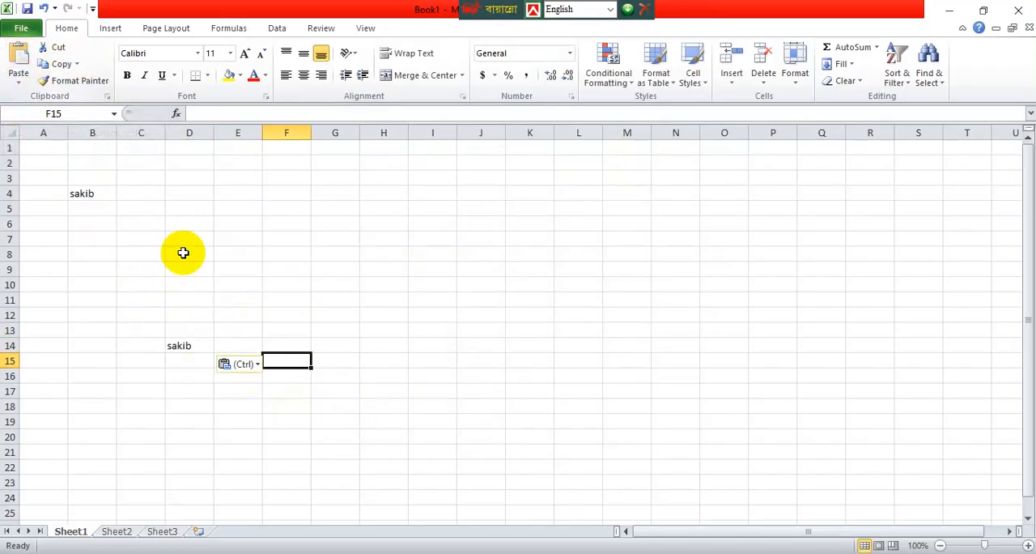
Cut the name out of cell D14 and paste it into cell A9.
left_click(191, 343)
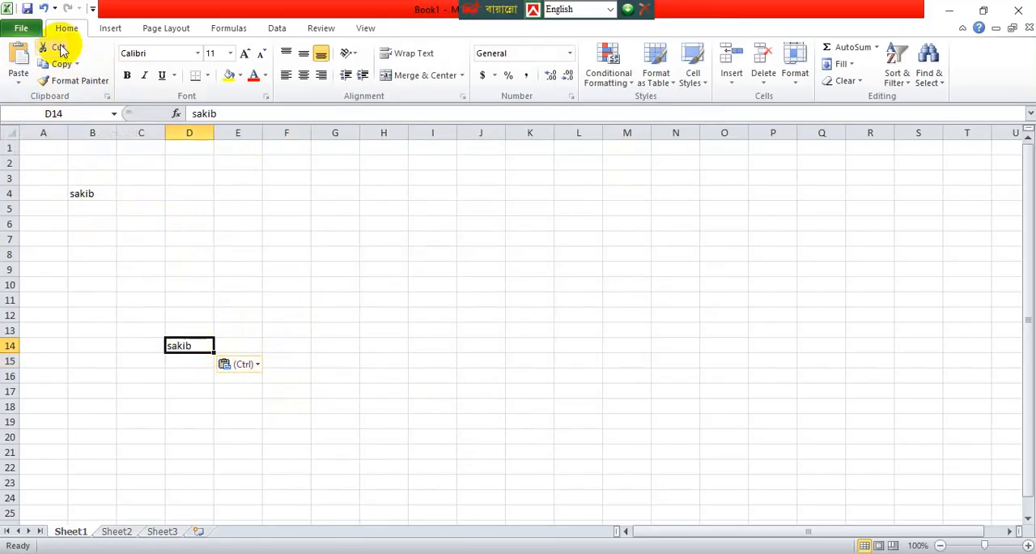
double_click(191, 348)
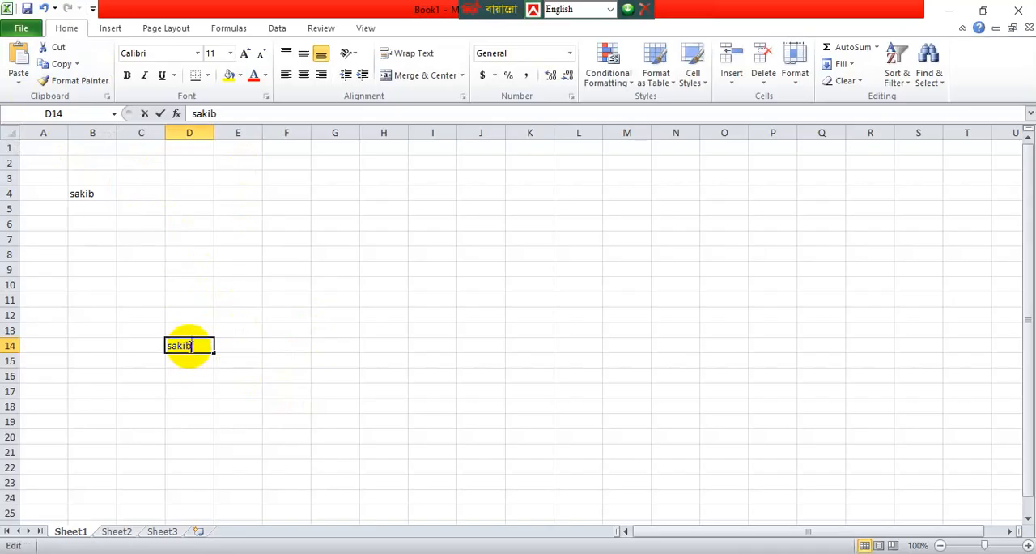
double_click(190, 348)
left_click(57, 48)
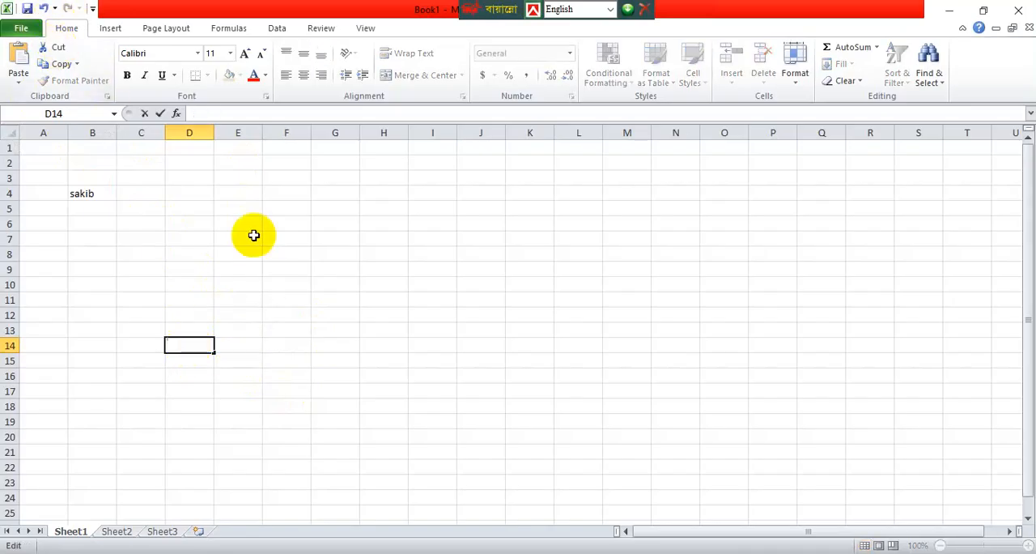
double_click(311, 269)
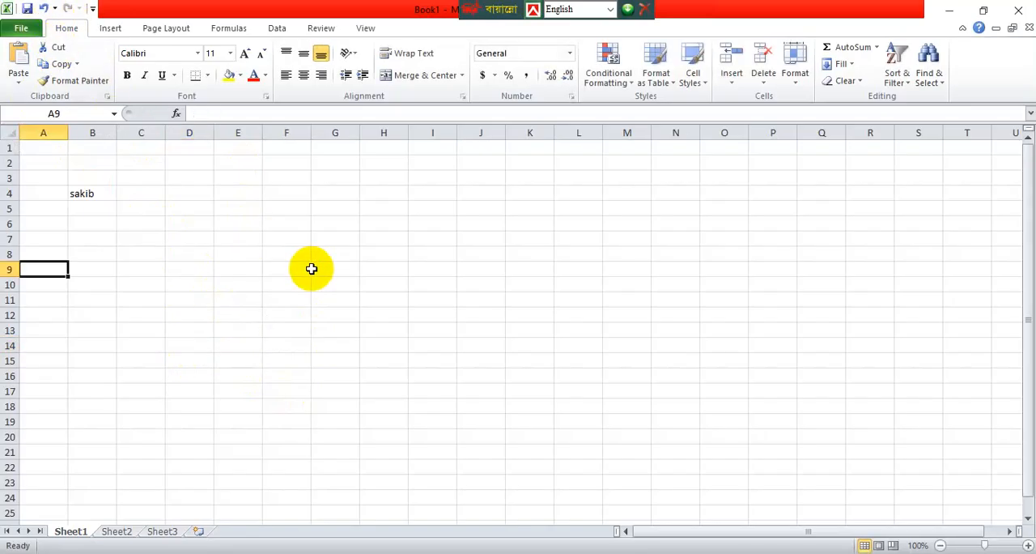
left_click(18, 63)
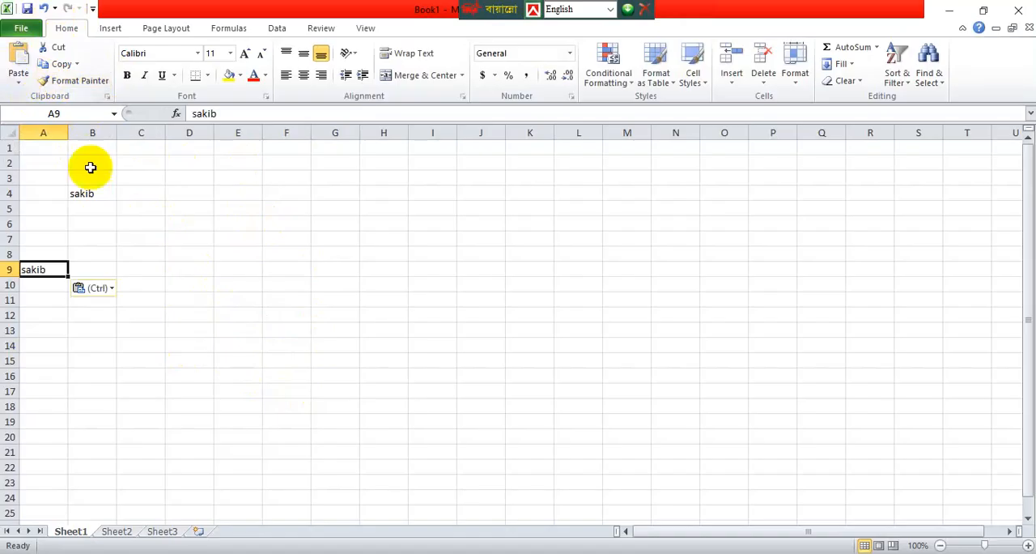
left_click(238, 283)
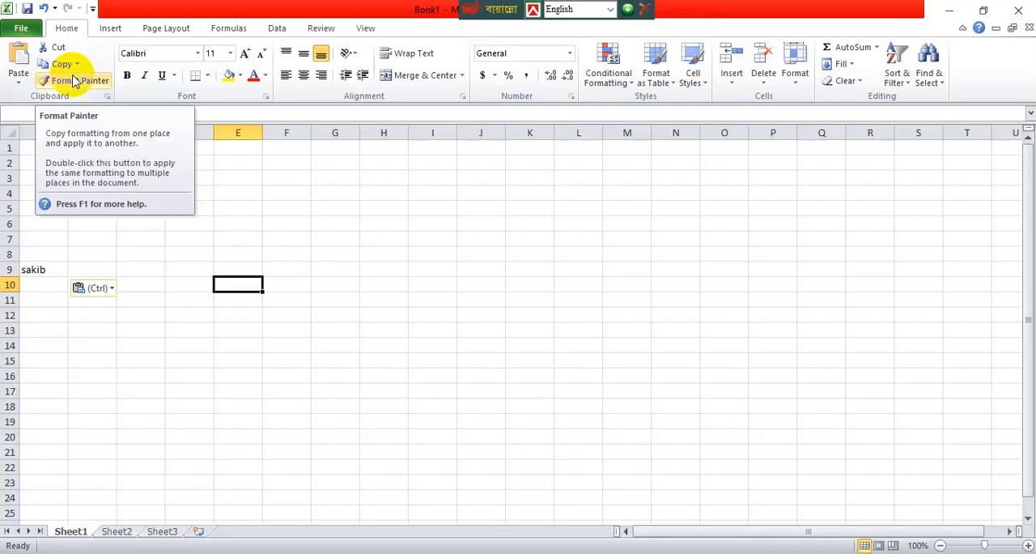
double_click(287, 284)
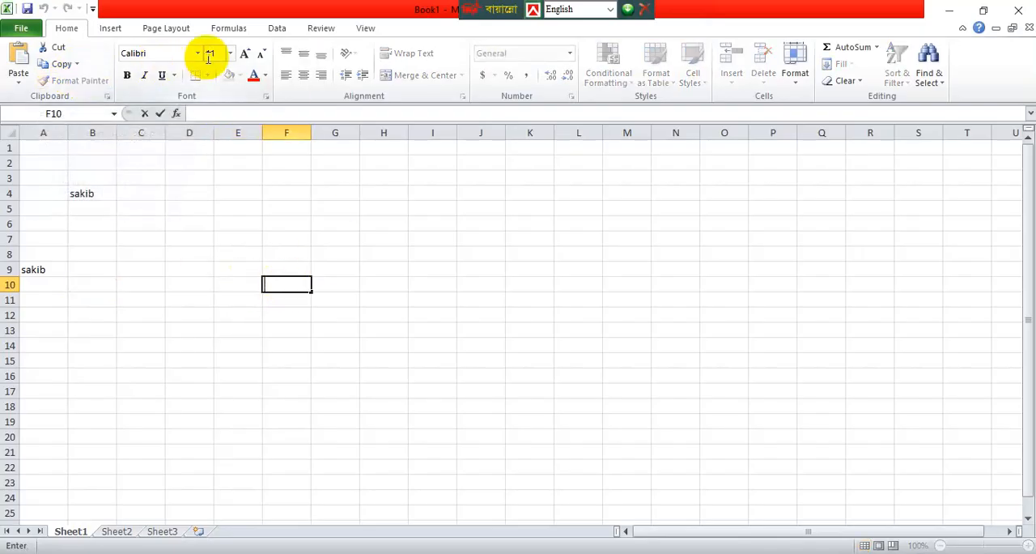
Change the font of the name in cell B4 to Bahnschrift SemiBold SemiConden.
left_click(85, 194)
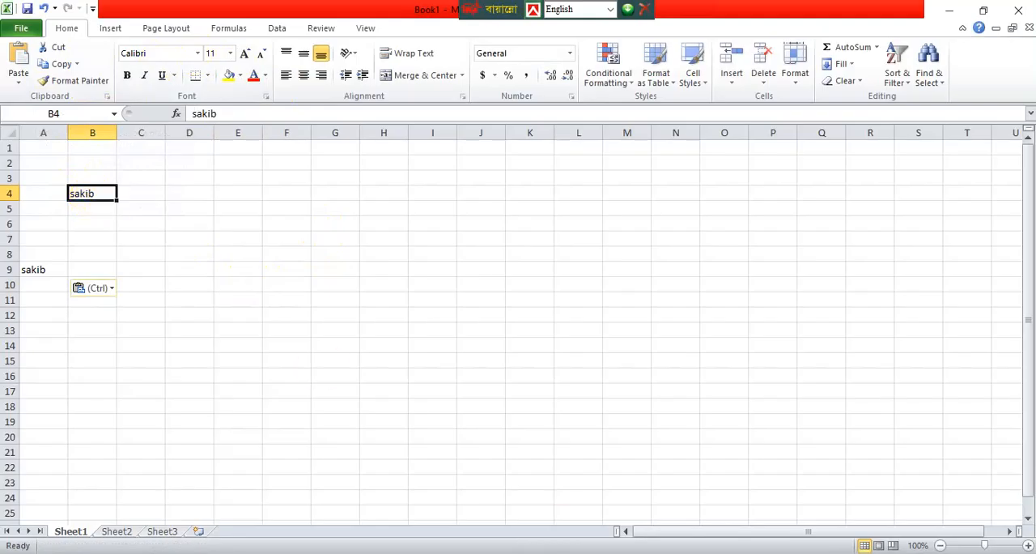
double_click(81, 193)
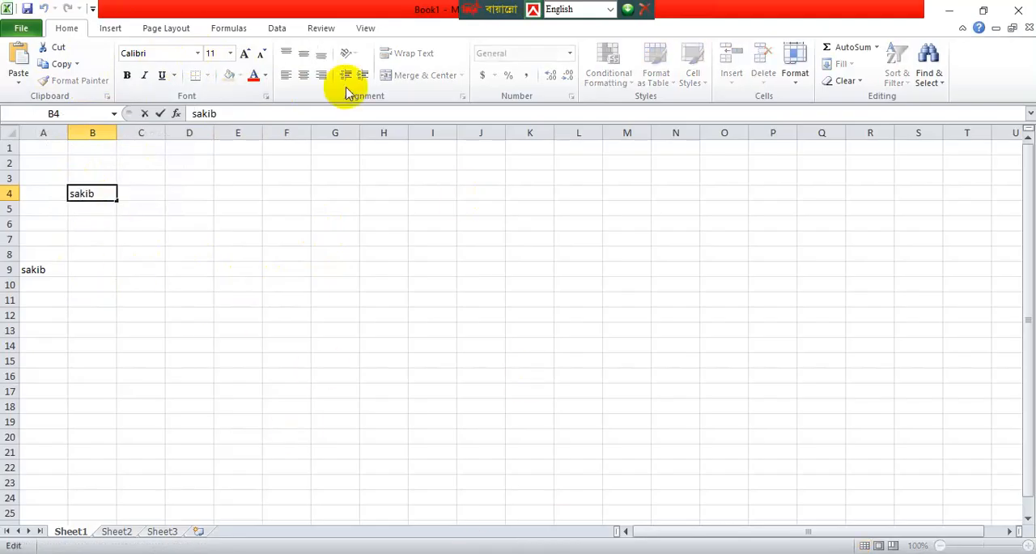
double_click(104, 192)
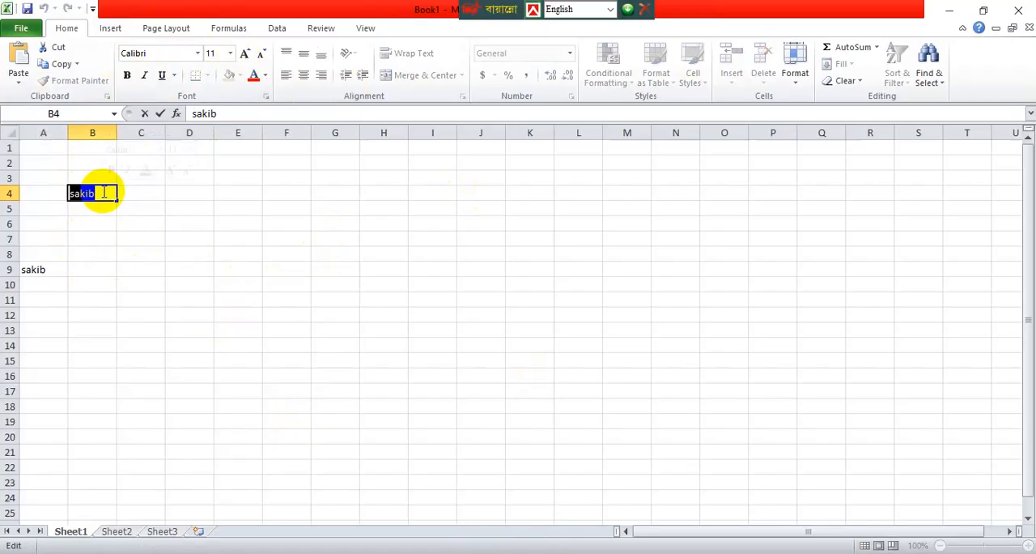
left_click(199, 53)
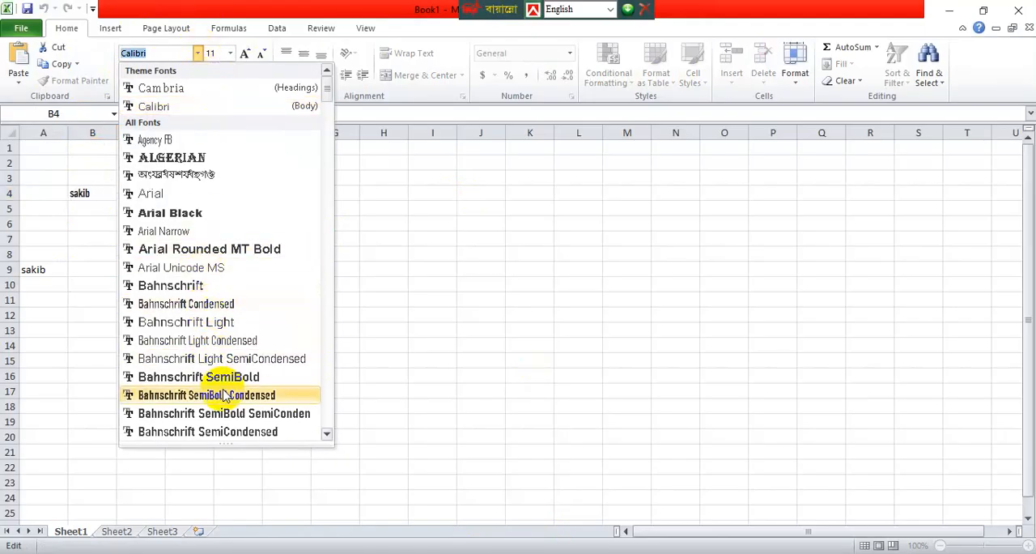
left_click(215, 415)
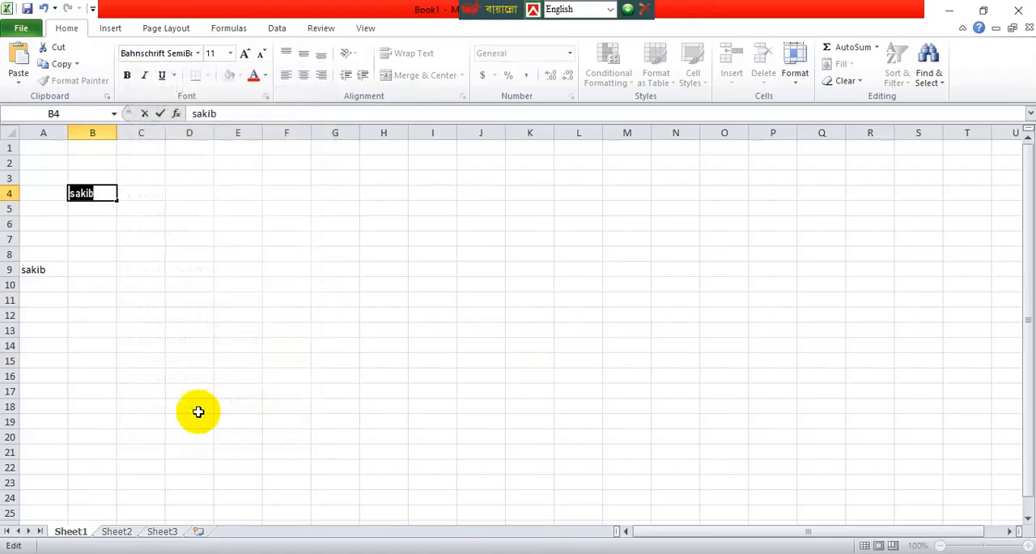
Try to make the name in cell B4 bold.
left_click(128, 76)
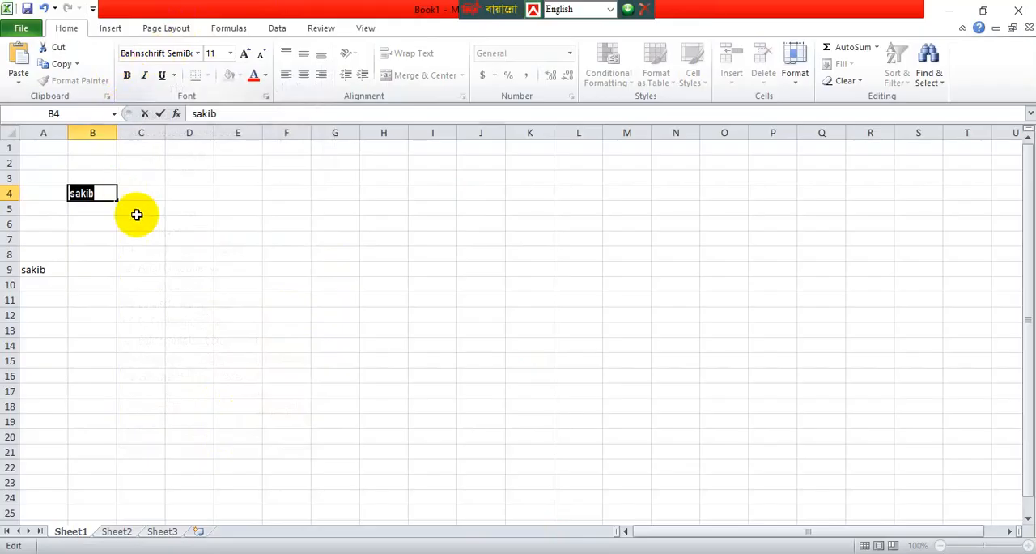
left_click_drag(139, 213, 139, 231)
Italicize the name in cell B4 and give it a single underline.
left_click(98, 193)
double_click(99, 193)
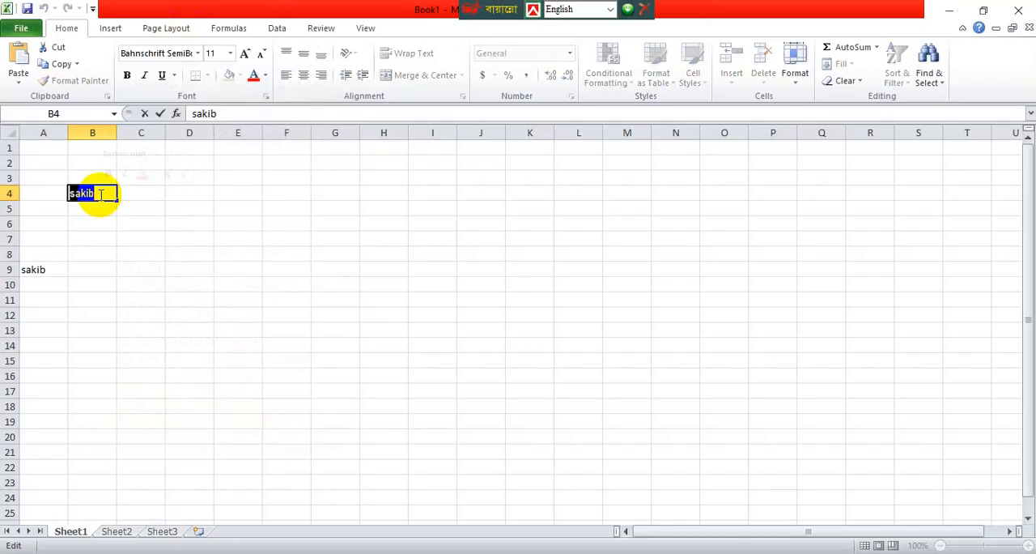
left_click(146, 76)
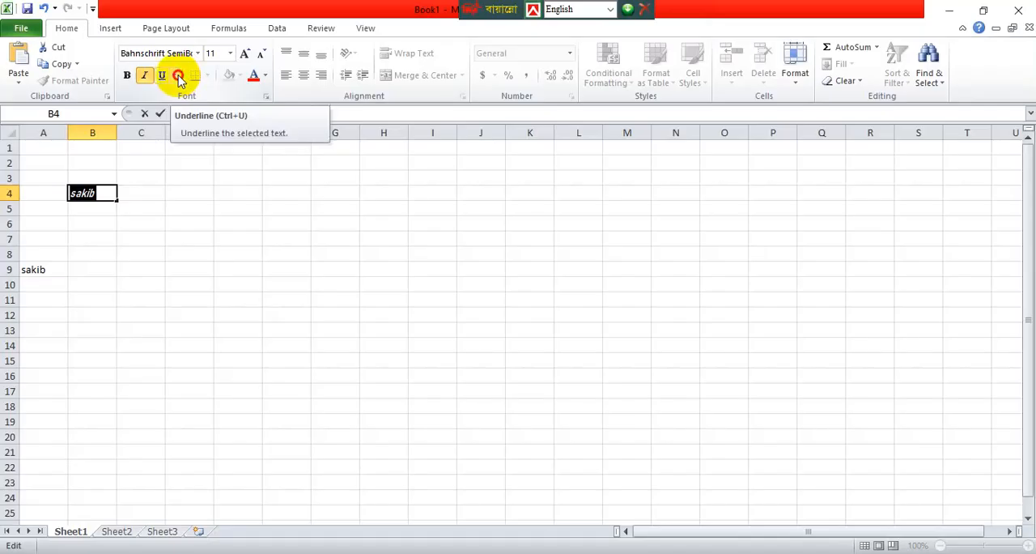
left_click(176, 77)
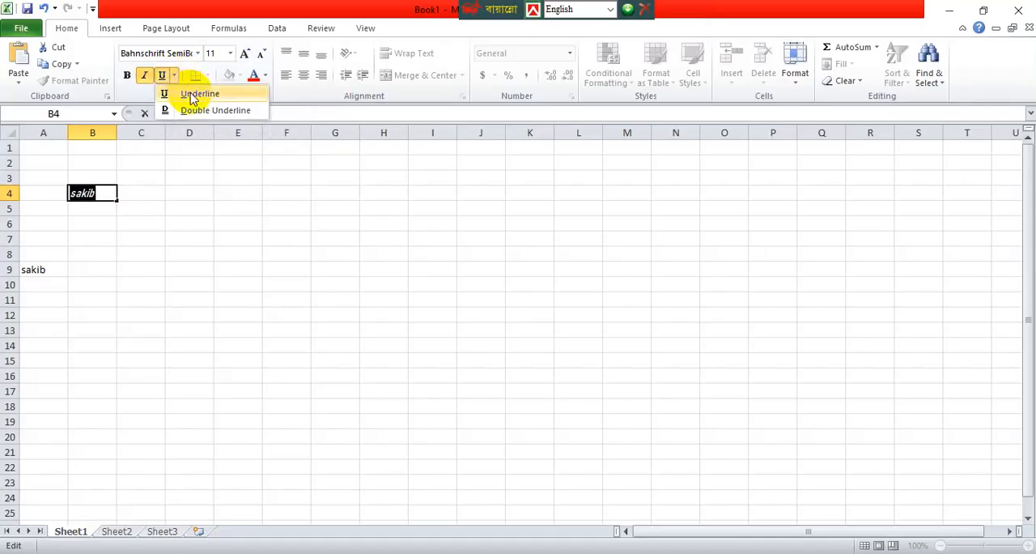
left_click(191, 94)
left_click(243, 239)
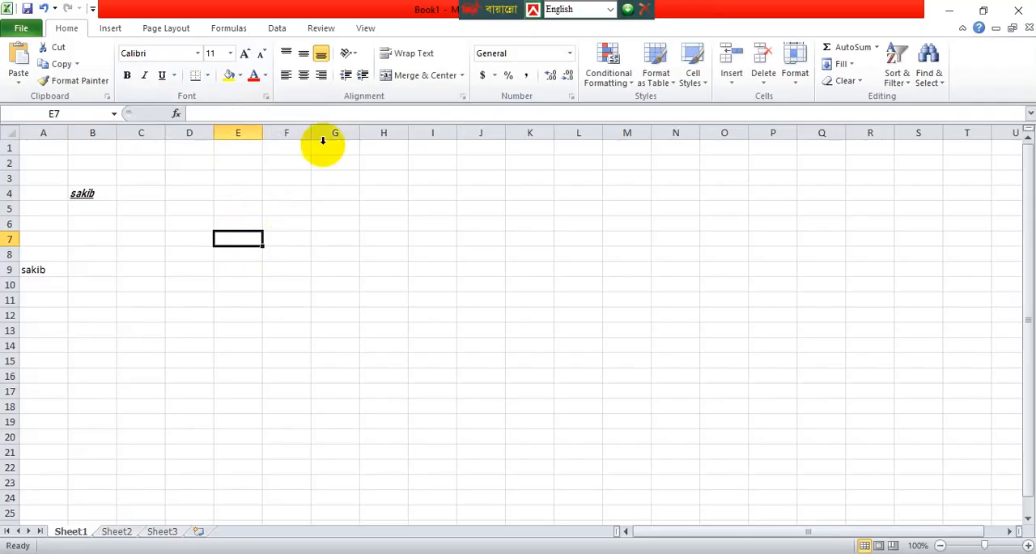
Grow the font of the name in cell B4 several sizes, and shrink it back to size 16.
double_click(97, 193)
double_click(91, 193)
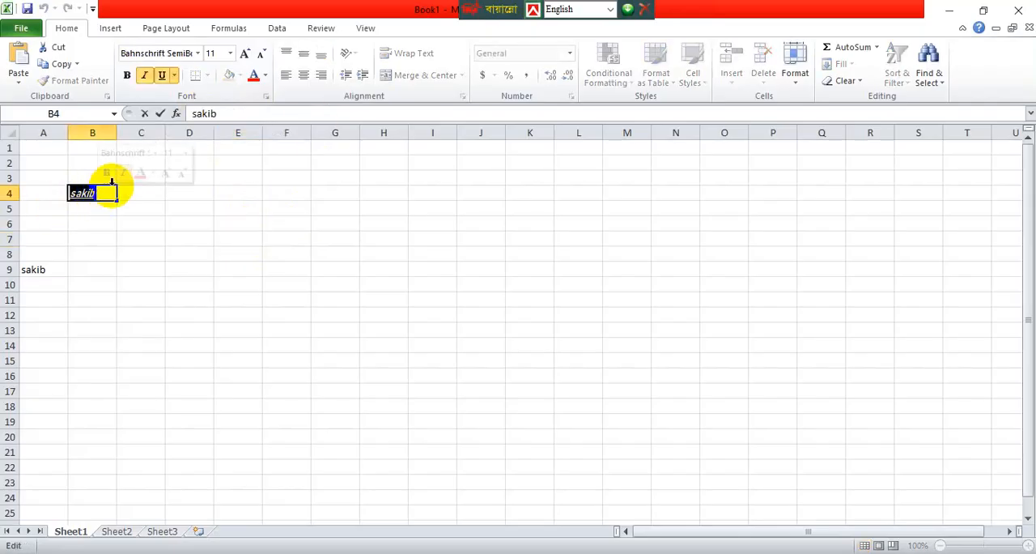
left_click(244, 54)
left_click(244, 55)
left_click(244, 54)
left_click(244, 54)
left_click(244, 54)
left_click(243, 54)
left_click(244, 54)
left_click(244, 55)
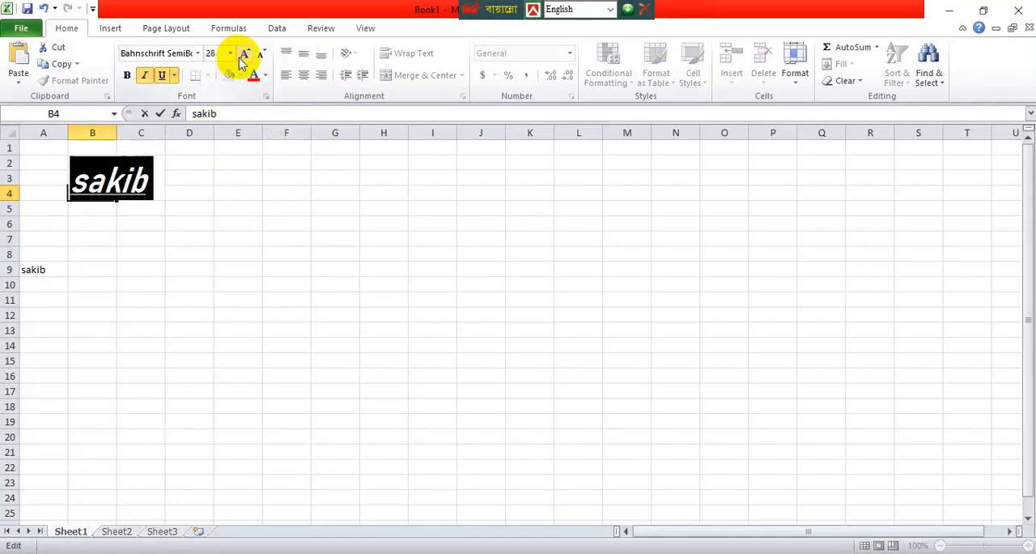
left_click(244, 54)
left_click(244, 54)
left_click(261, 56)
left_click(261, 55)
left_click(261, 55)
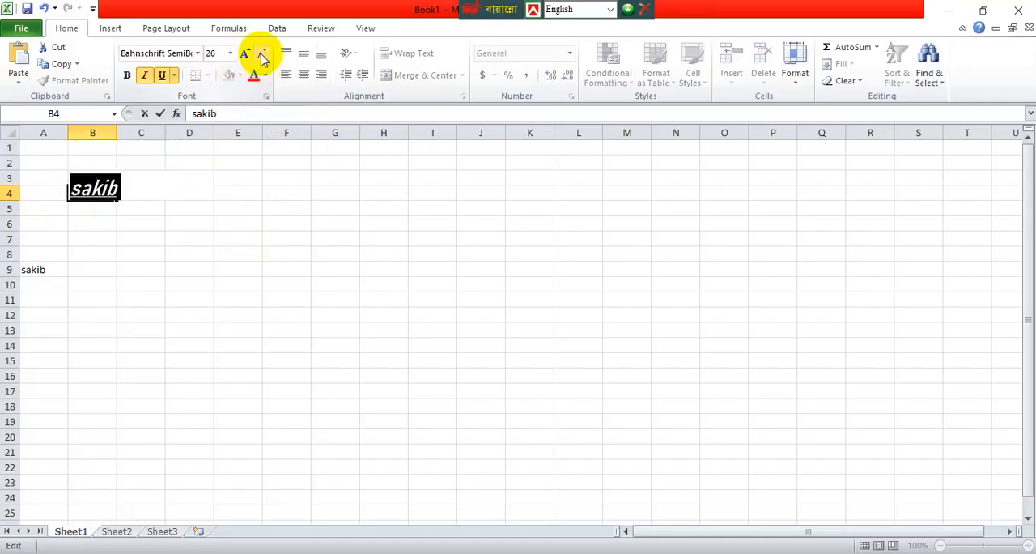
left_click(261, 55)
left_click(208, 309)
Apply All Borders to cell B4.
left_click(97, 198)
double_click(97, 198)
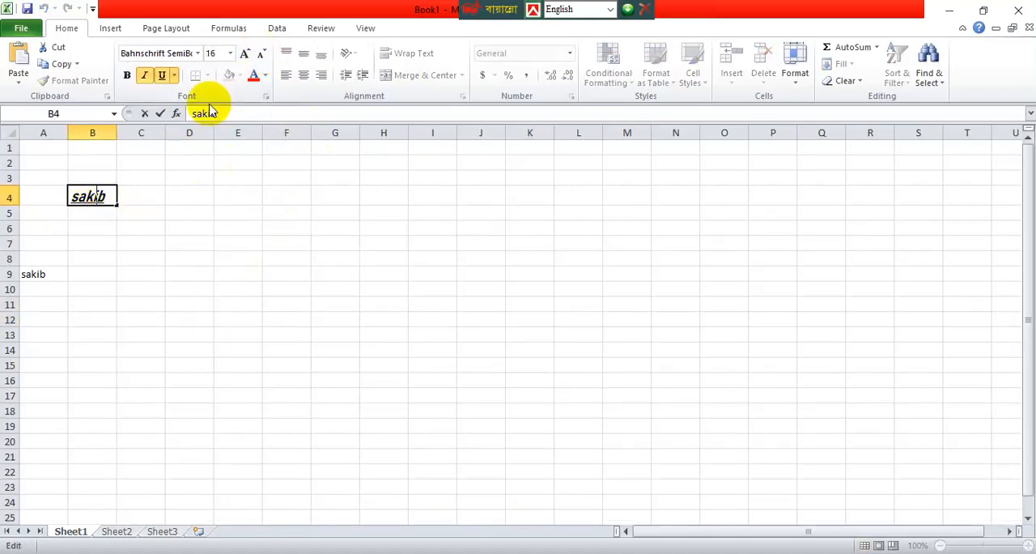
double_click(240, 240)
left_click(115, 197)
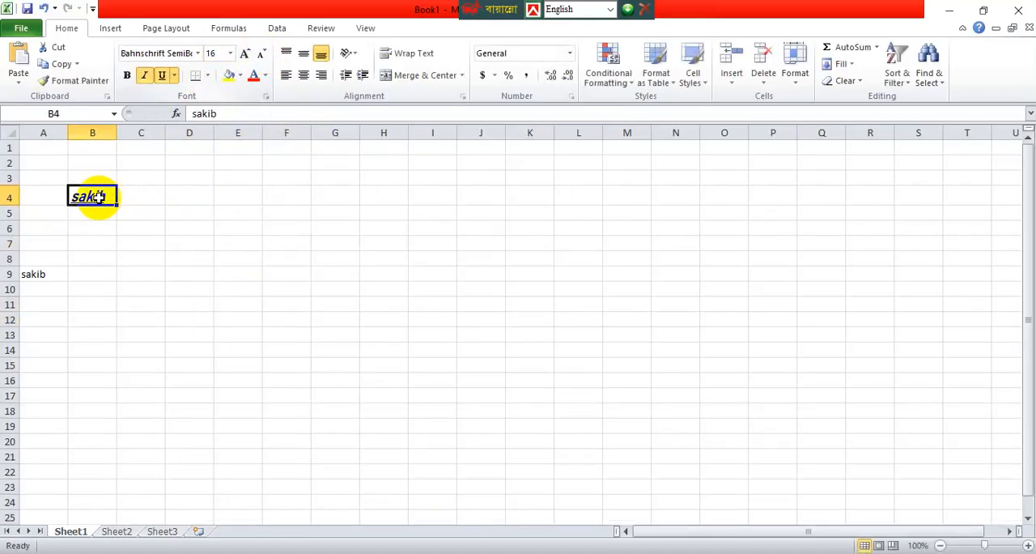
left_click(208, 81)
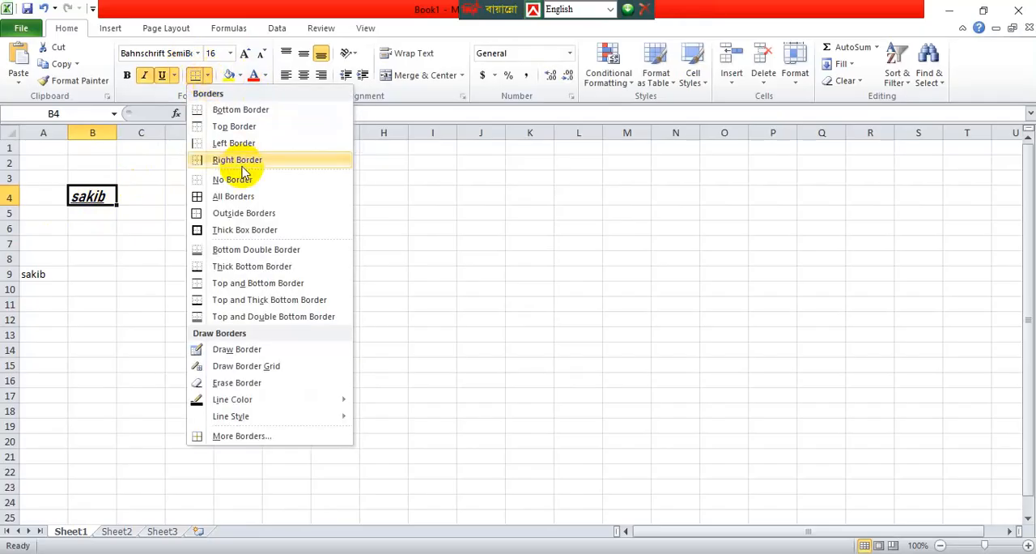
left_click(244, 199)
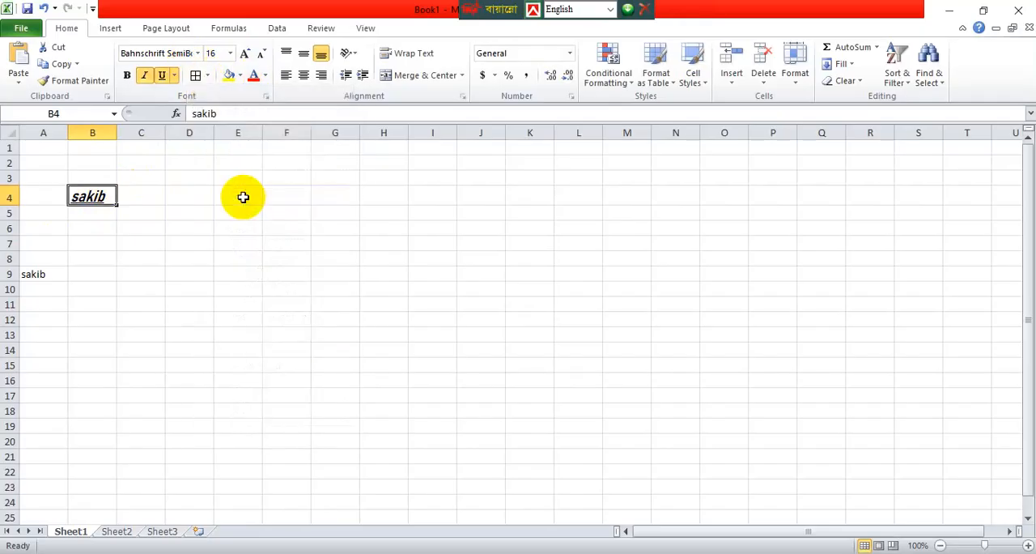
left_click(243, 197)
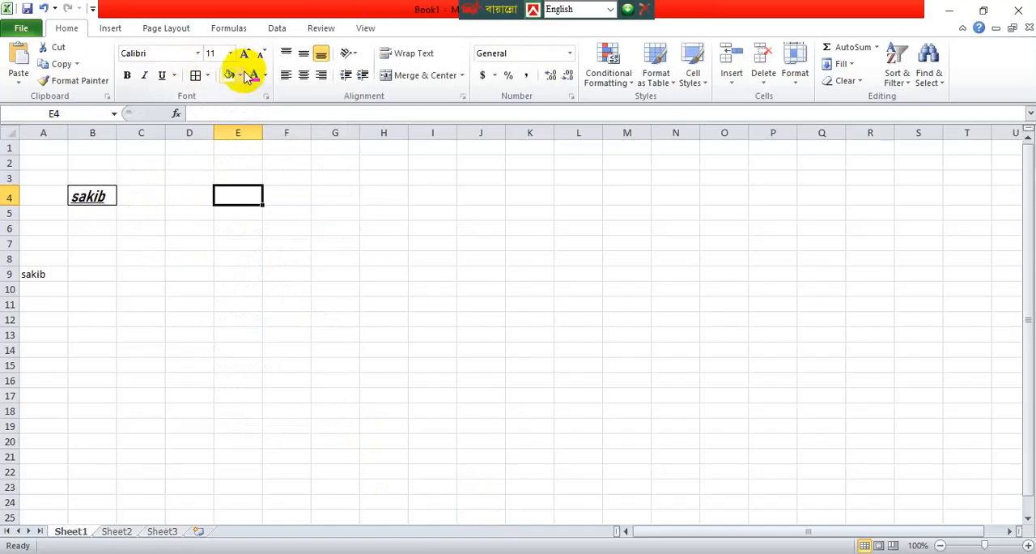
double_click(92, 196)
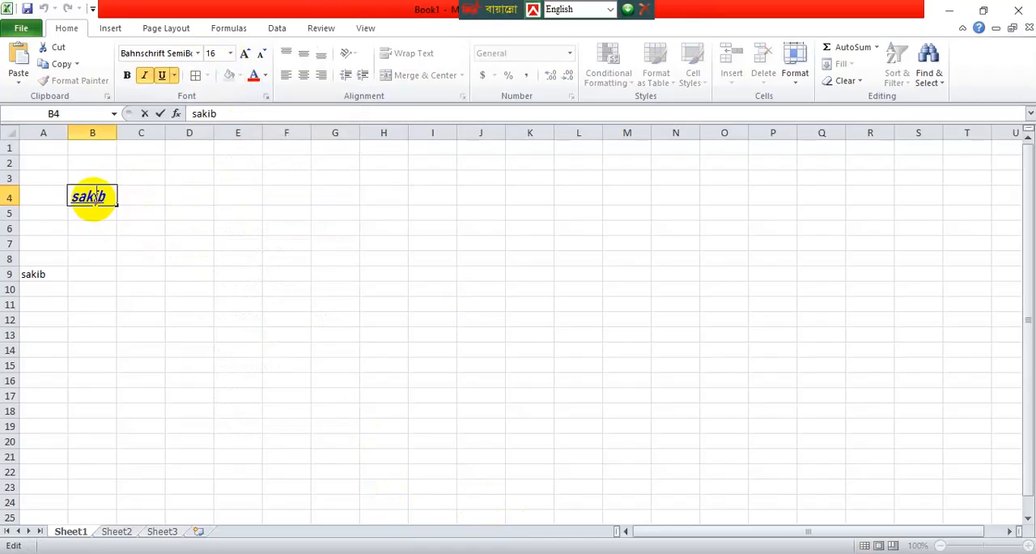
left_click(152, 350)
double_click(100, 197)
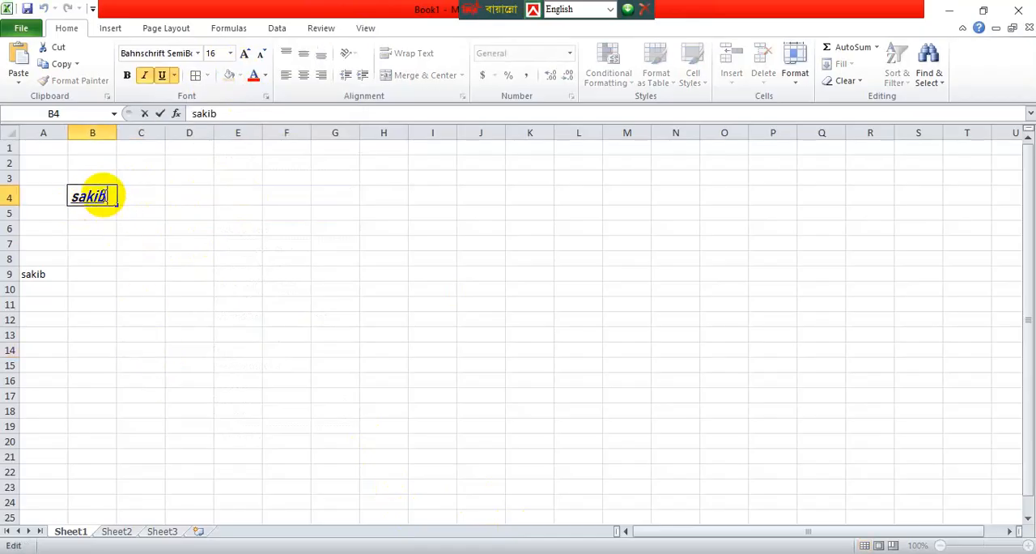
left_click(197, 271)
double_click(141, 197)
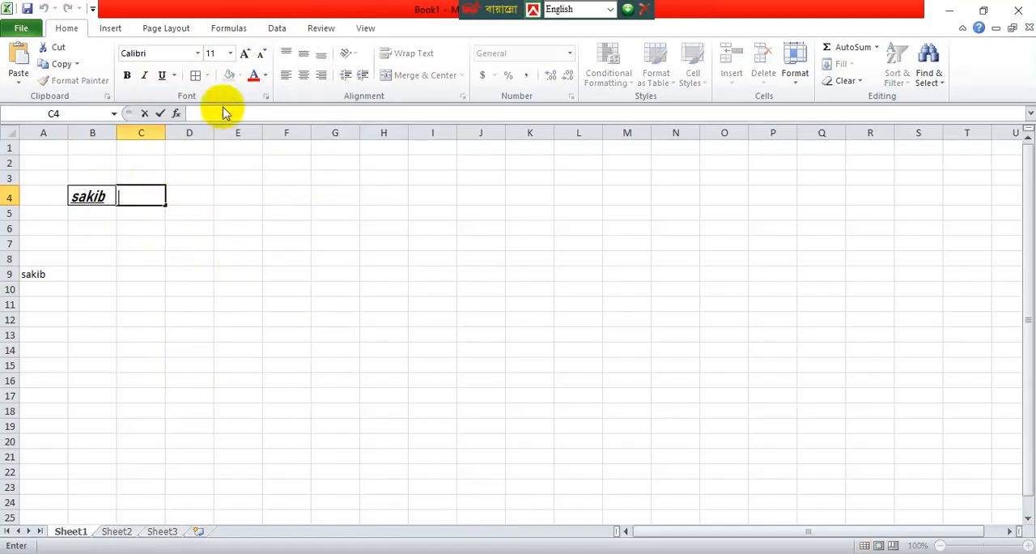
Fill the empty cell E11 with the standard yellow color.
left_click(231, 301)
left_click(239, 76)
left_click(239, 76)
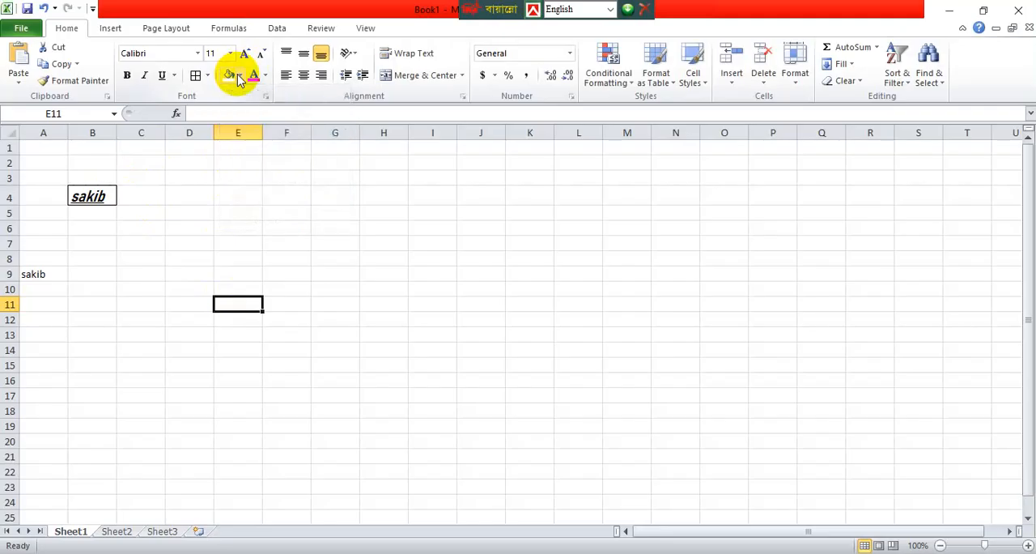
left_click(239, 76)
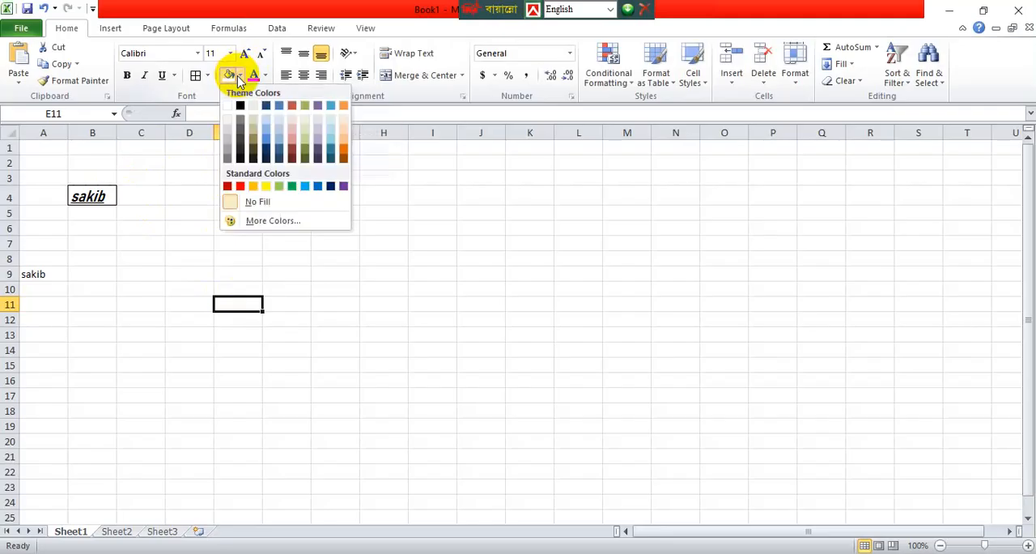
left_click(267, 186)
left_click(285, 332)
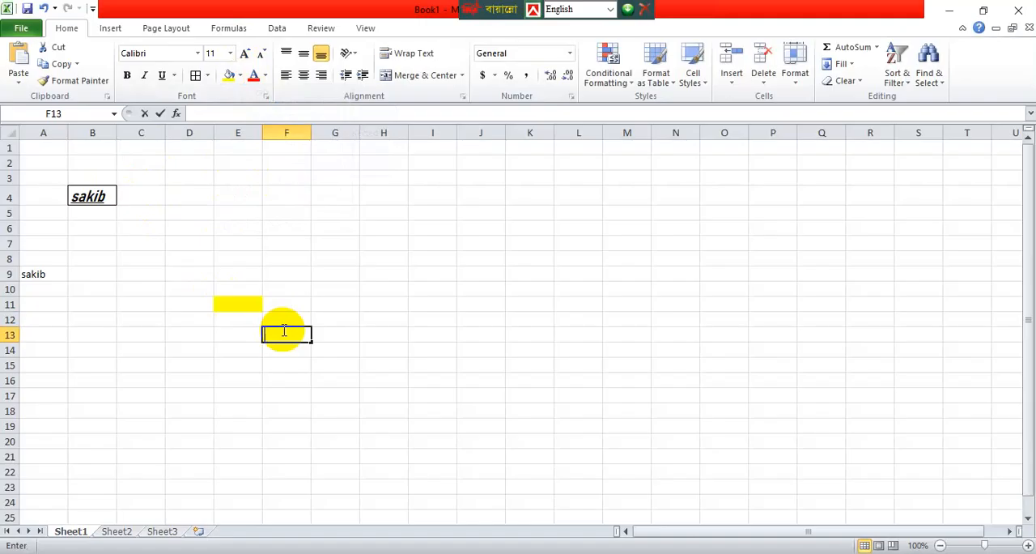
Change the font color of the name in cell B4 to standard red and fill the cell with yellow.
double_click(96, 196)
double_click(95, 195)
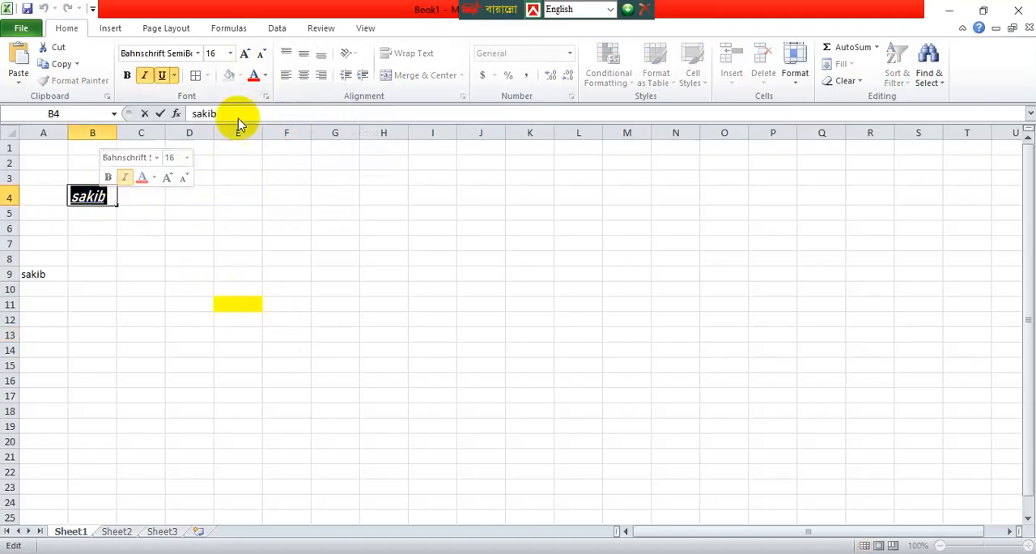
left_click(255, 79)
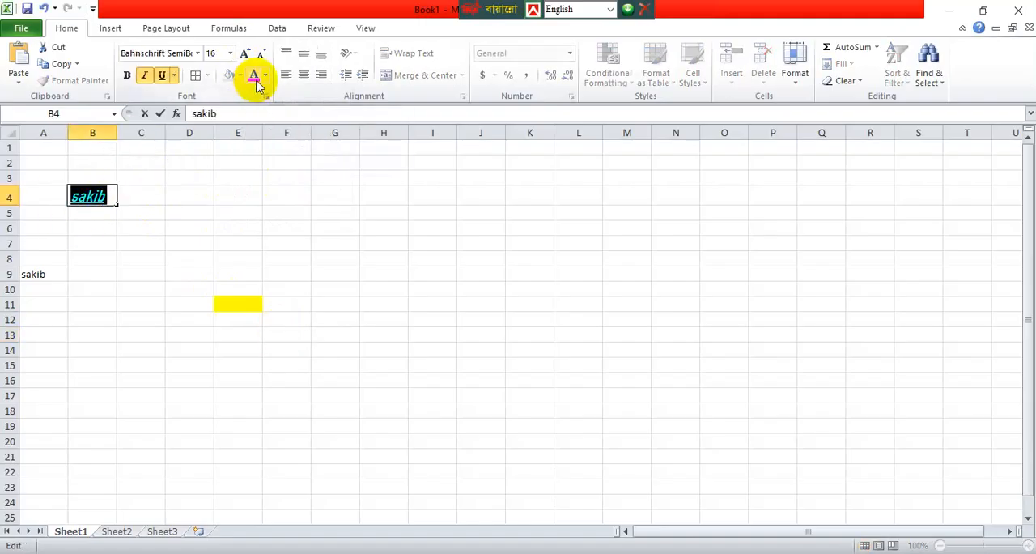
left_click(266, 76)
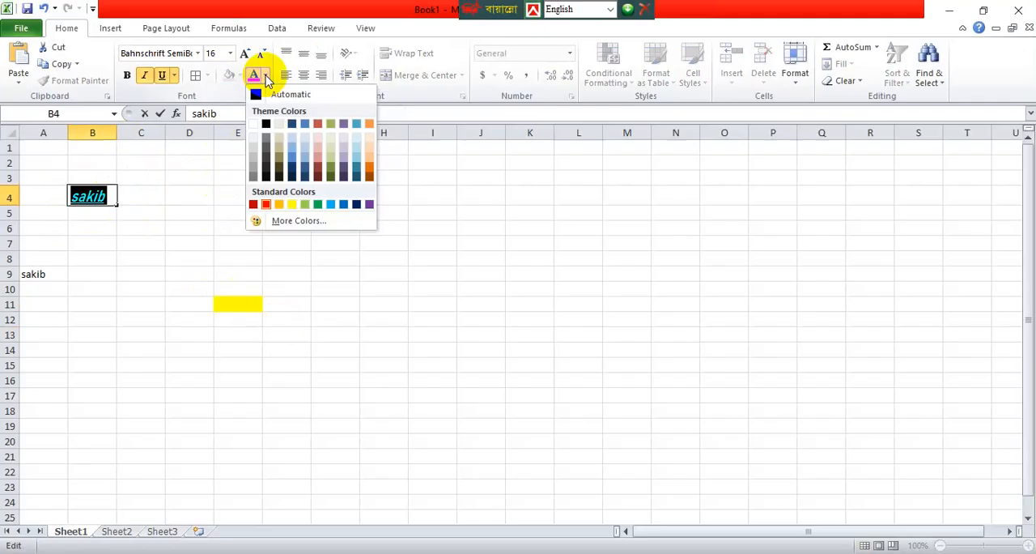
left_click(266, 205)
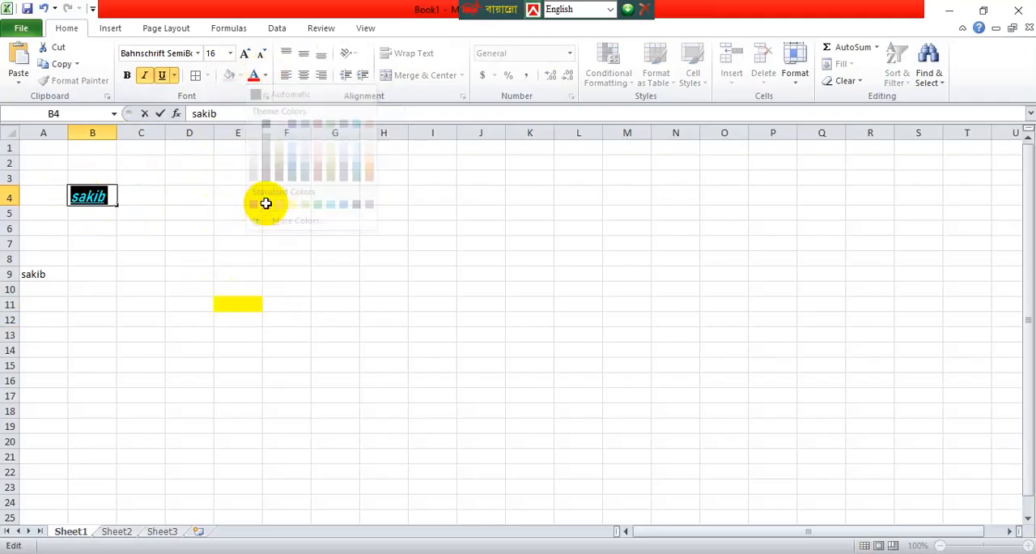
left_click(266, 76)
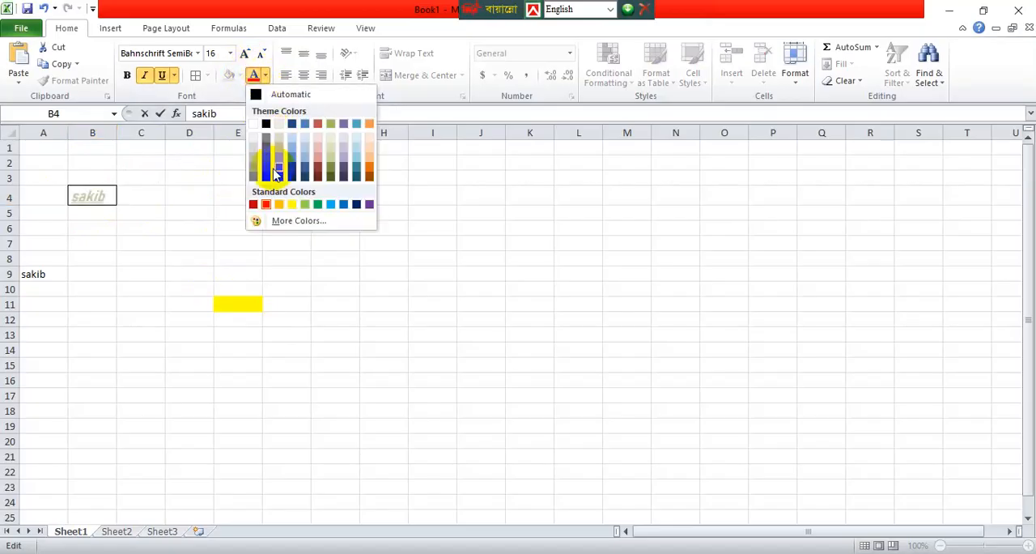
left_click(267, 205)
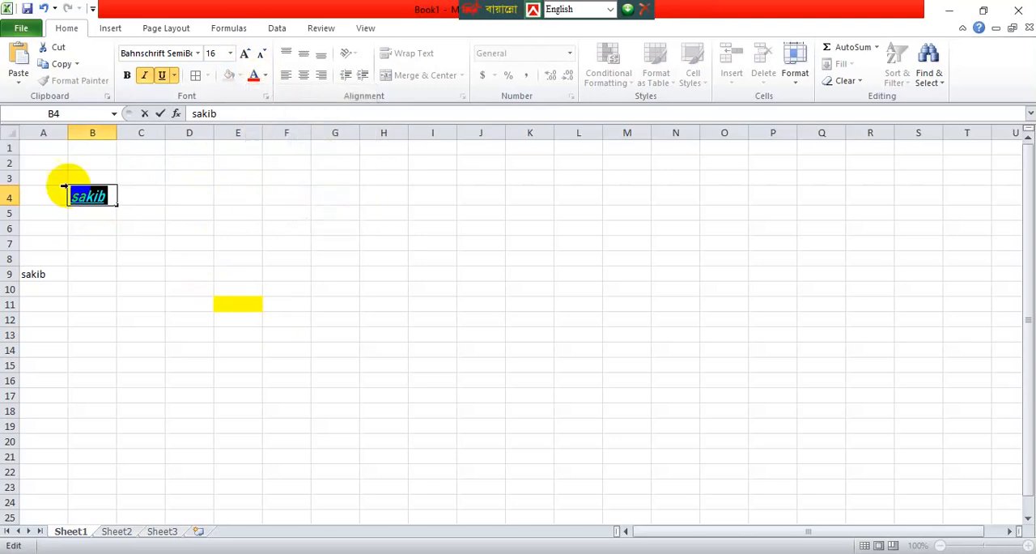
key("ctrl+Return")
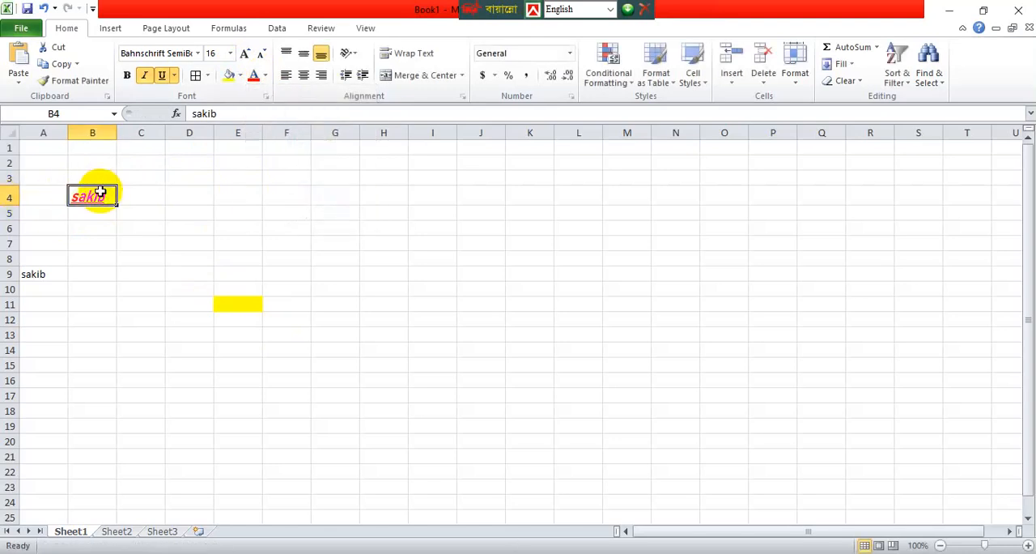
left_click(229, 74)
left_click(377, 225)
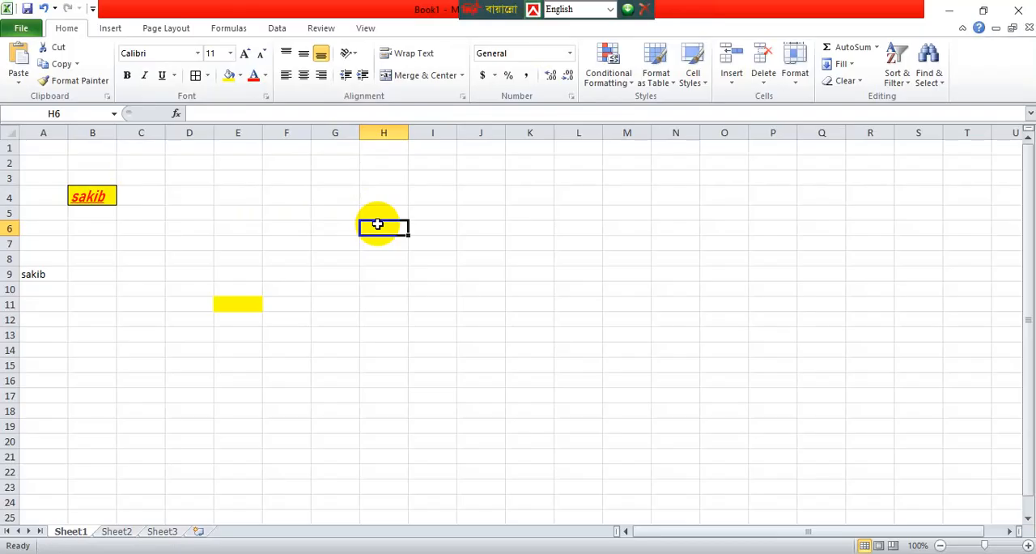
Cycle the name in cell B4 through the horizontal alignments, ending with it aligned right.
left_click(95, 195)
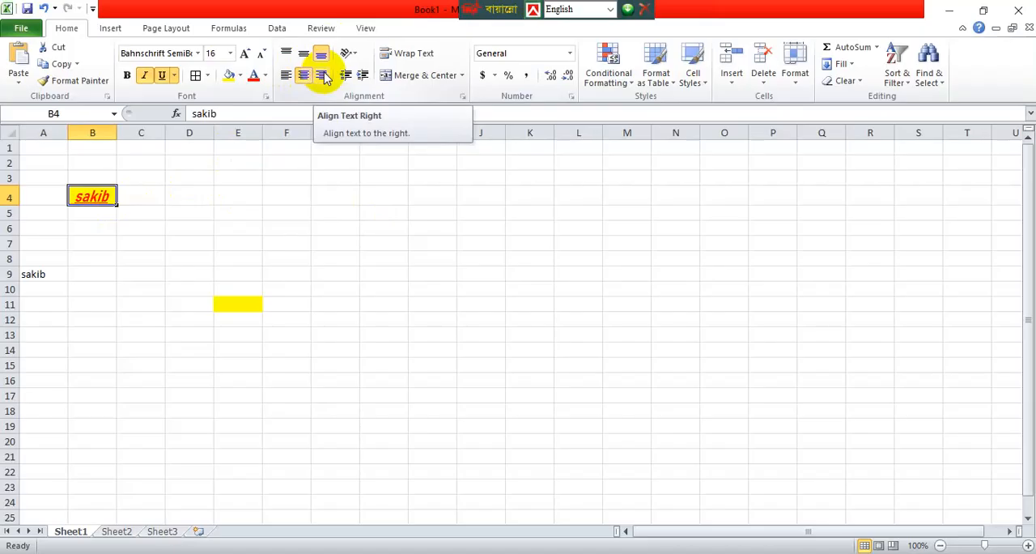
left_click(324, 76)
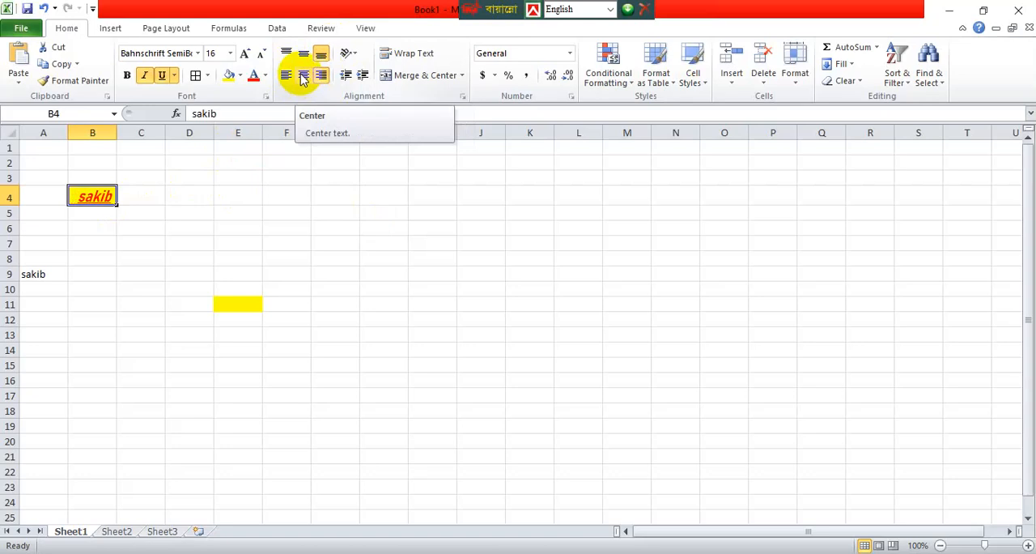
left_click(302, 78)
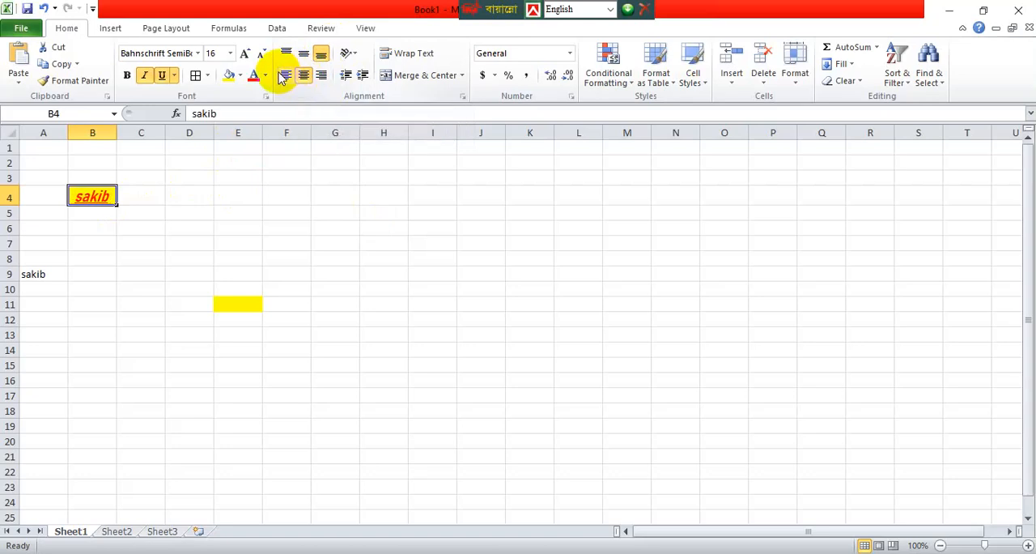
left_click(284, 77)
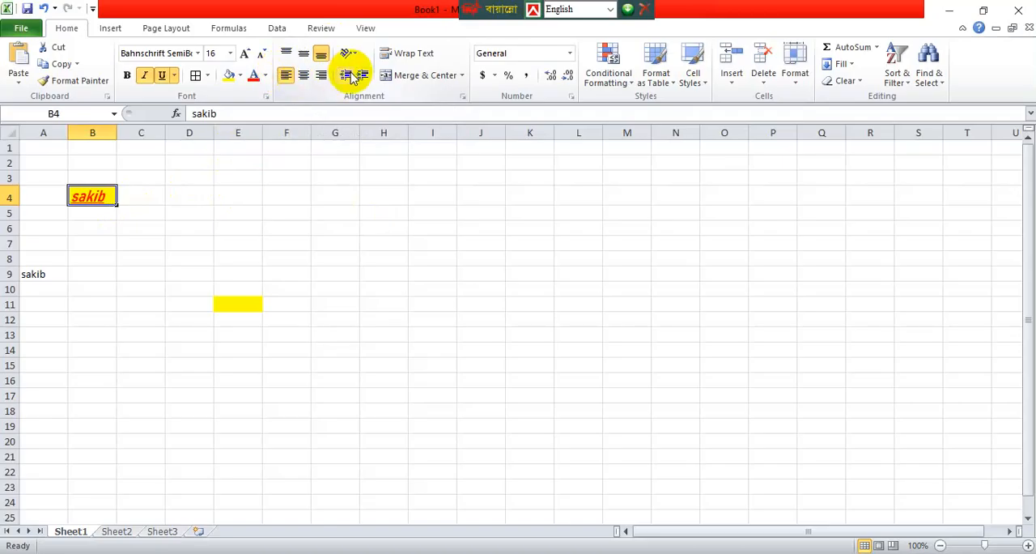
left_click(324, 75)
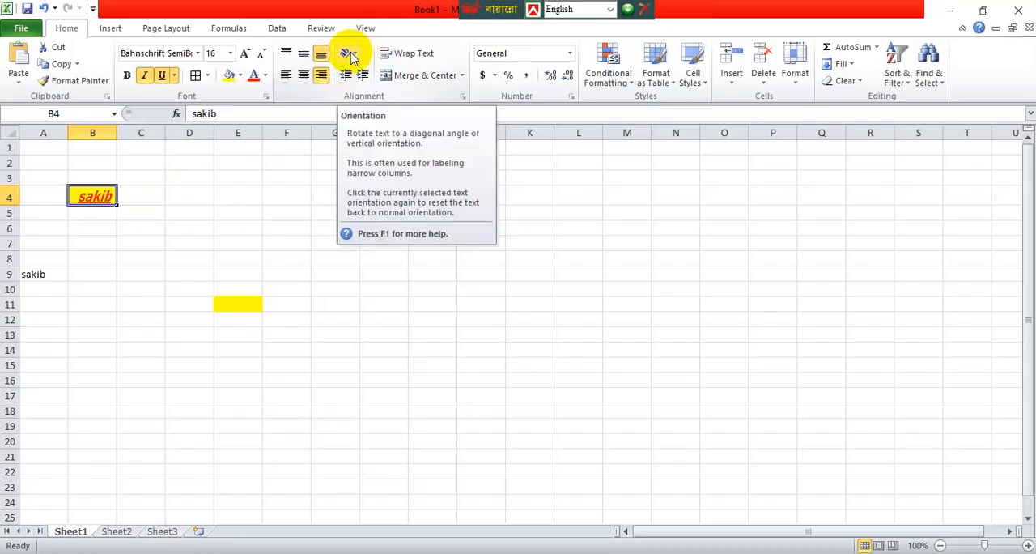
Try the Angle Counterclockwise and Angle Clockwise text orientations on the name in cell B4.
left_click(351, 56)
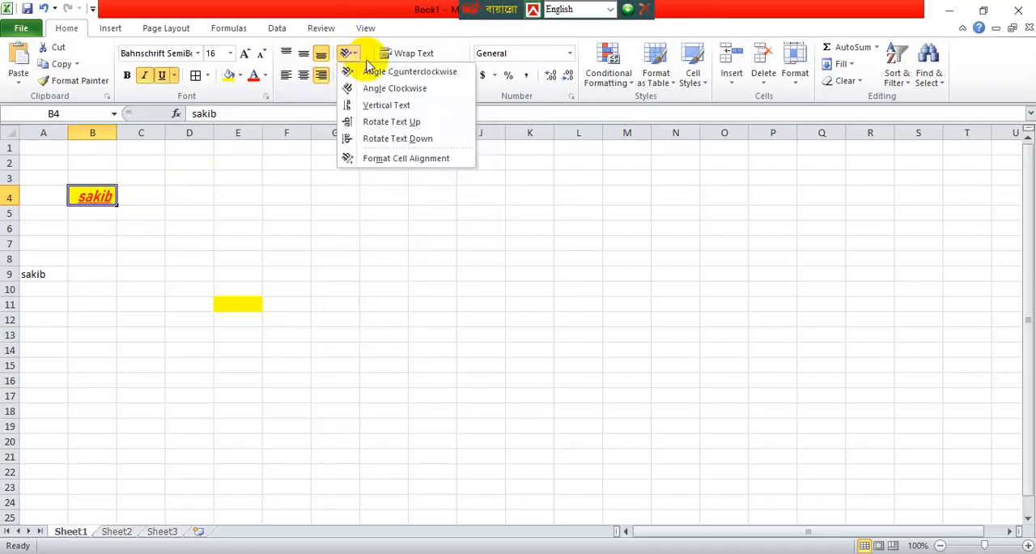
left_click(377, 78)
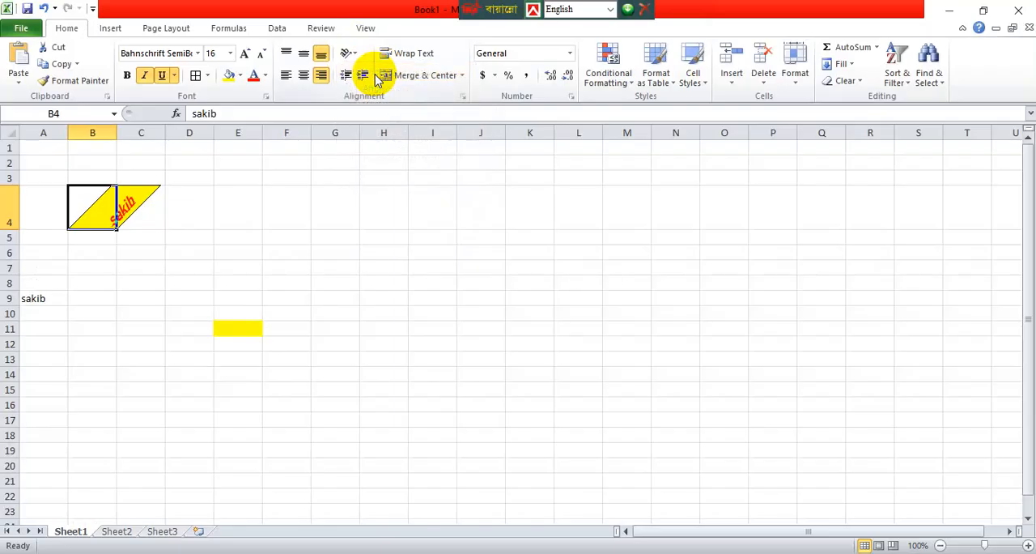
left_click(354, 54)
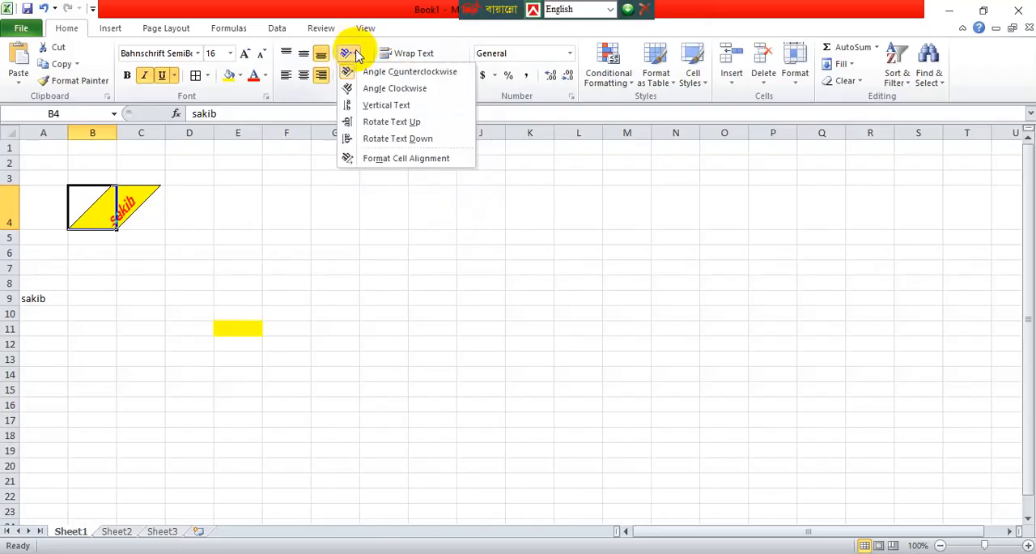
left_click(377, 88)
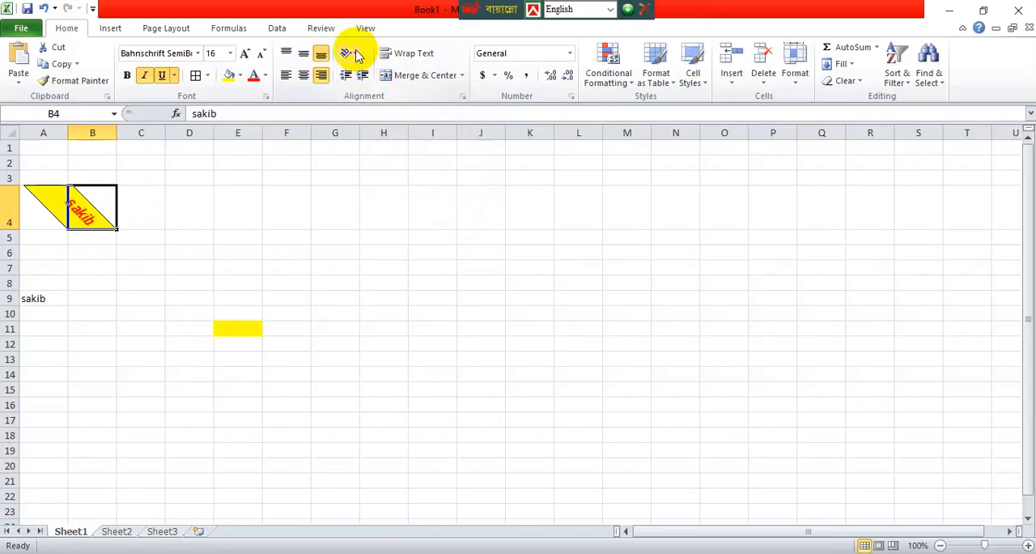
Set the orientation of the name in cell B4 to Rotate Text Up.
left_click(354, 53)
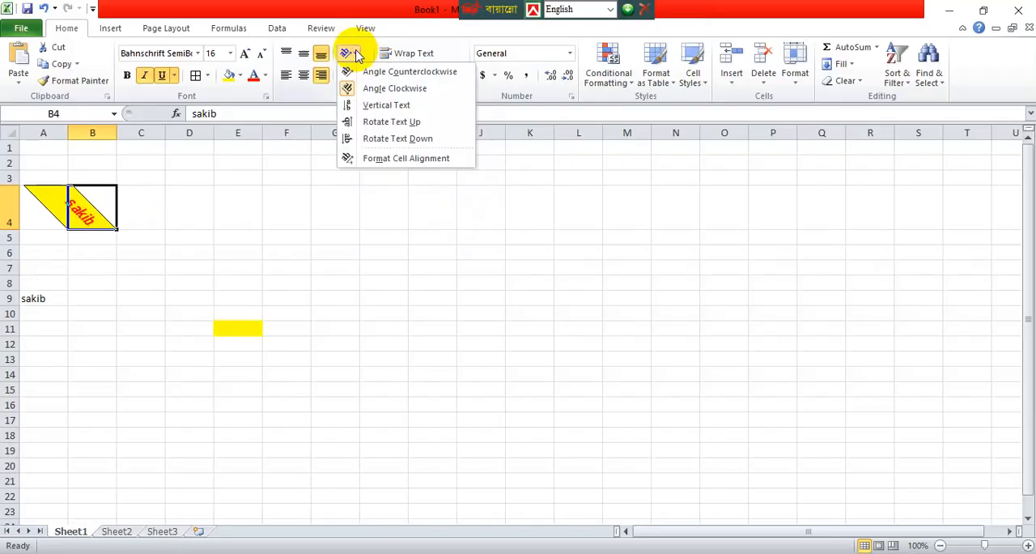
left_click(392, 121)
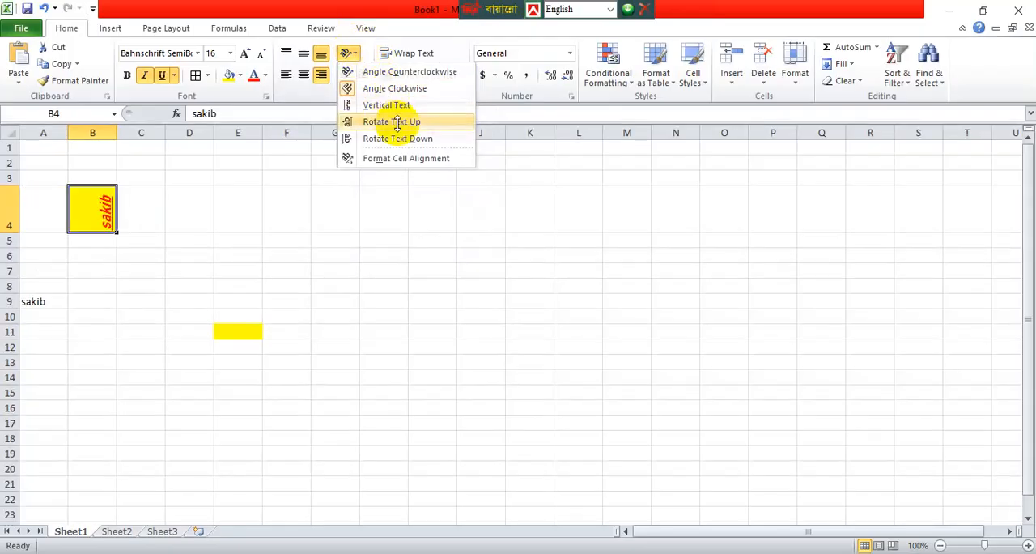
left_click(388, 270)
left_click(280, 278)
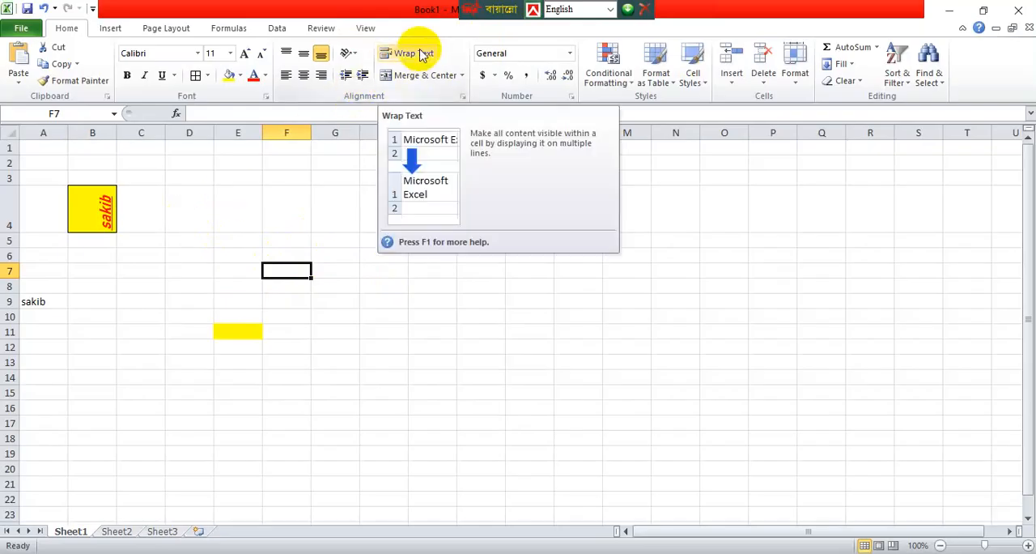
double_click(103, 212)
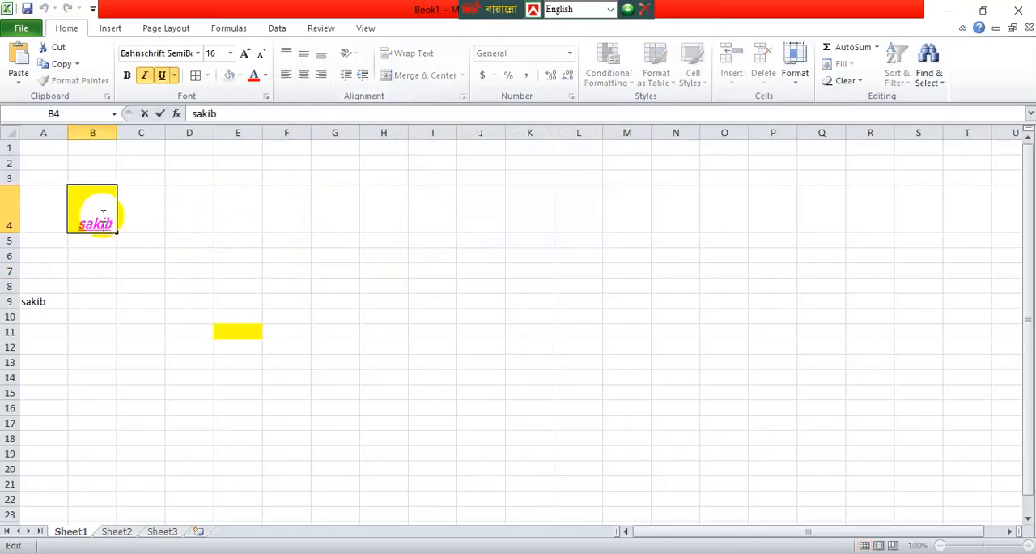
left_click(405, 346)
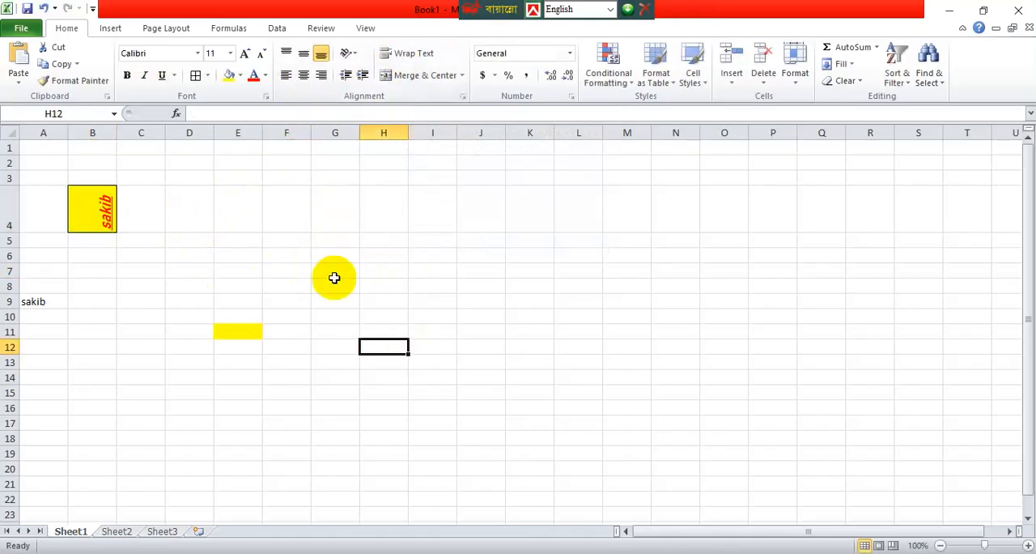
left_click(301, 257)
left_click(508, 316)
Merge and center the empty cell range H6:I18 into one block.
left_click_drag(400, 256, 446, 432)
left_click(429, 458)
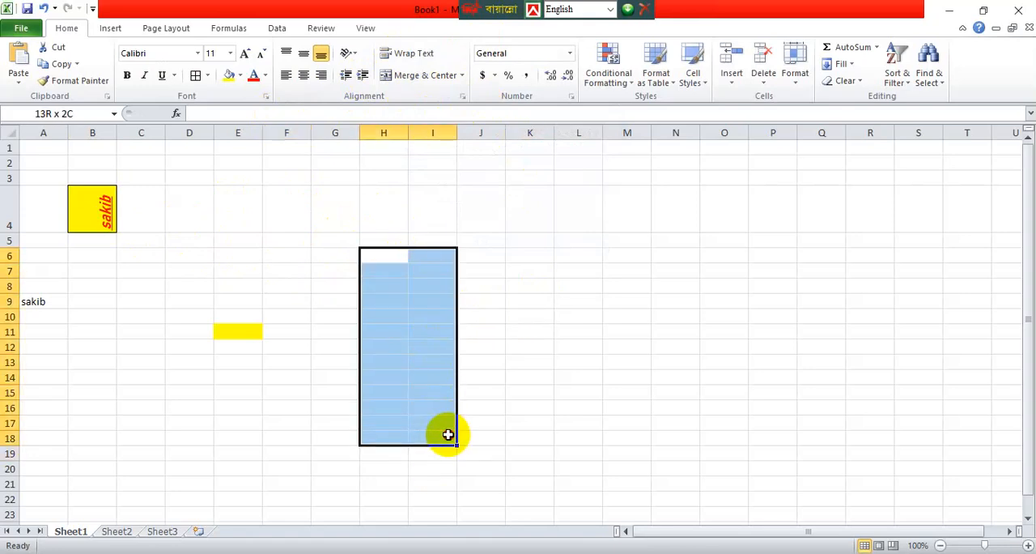
left_click(464, 75)
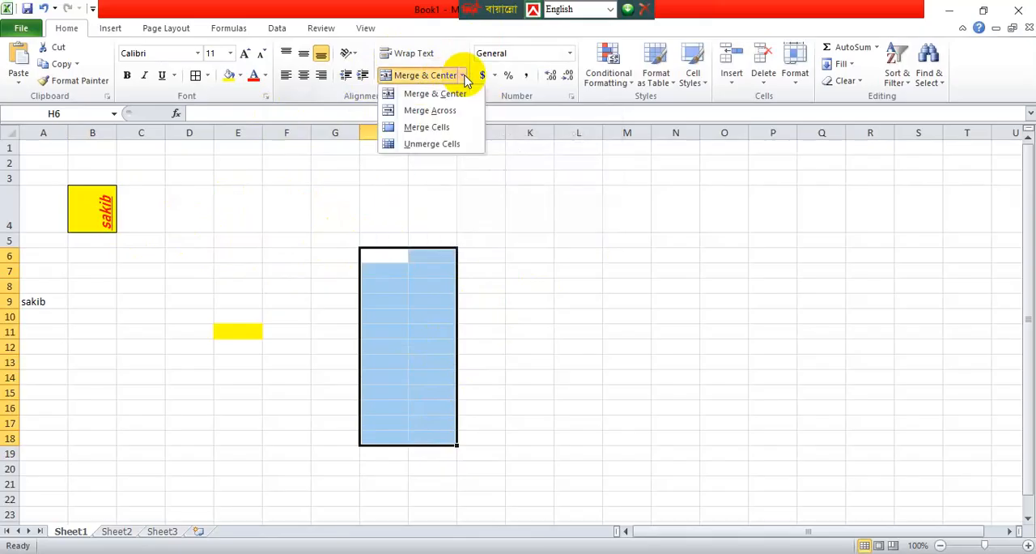
left_click(451, 95)
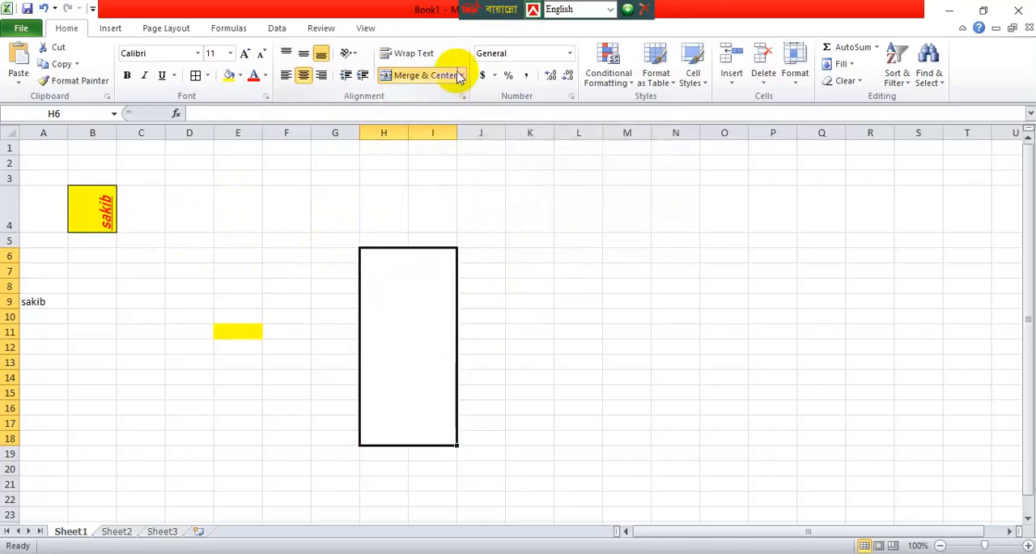
Apply Merge Across to the range H6:I18, and combine it back into one cell with Merge Cells.
left_click(462, 75)
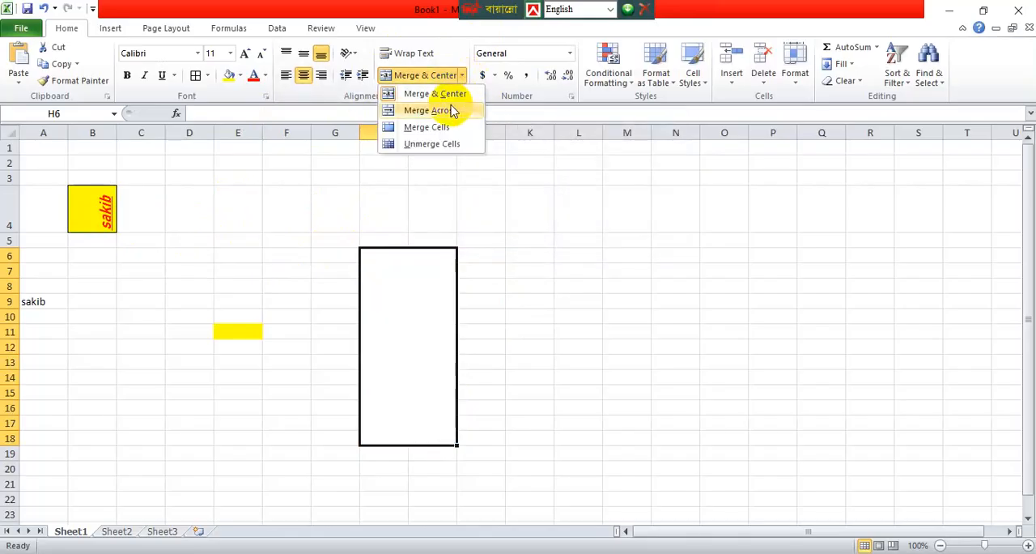
left_click(451, 111)
left_click(461, 76)
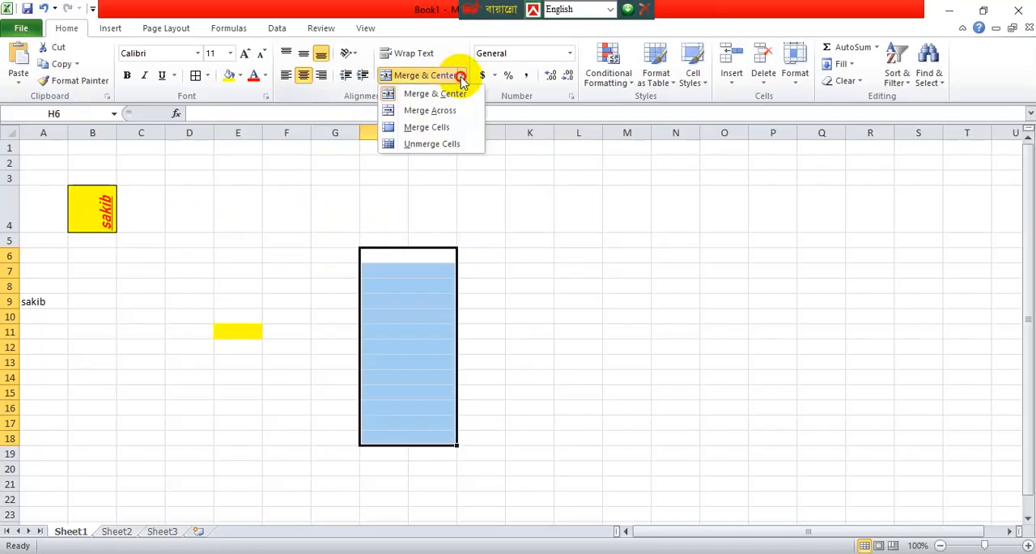
left_click(446, 127)
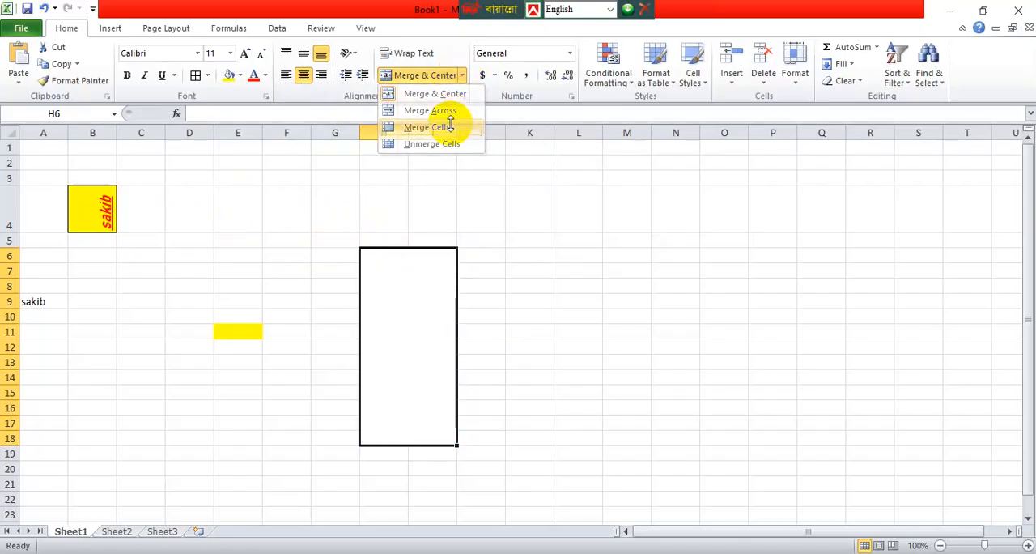
Unmerge the combined H6:I18 block back into separate cells.
left_click(461, 76)
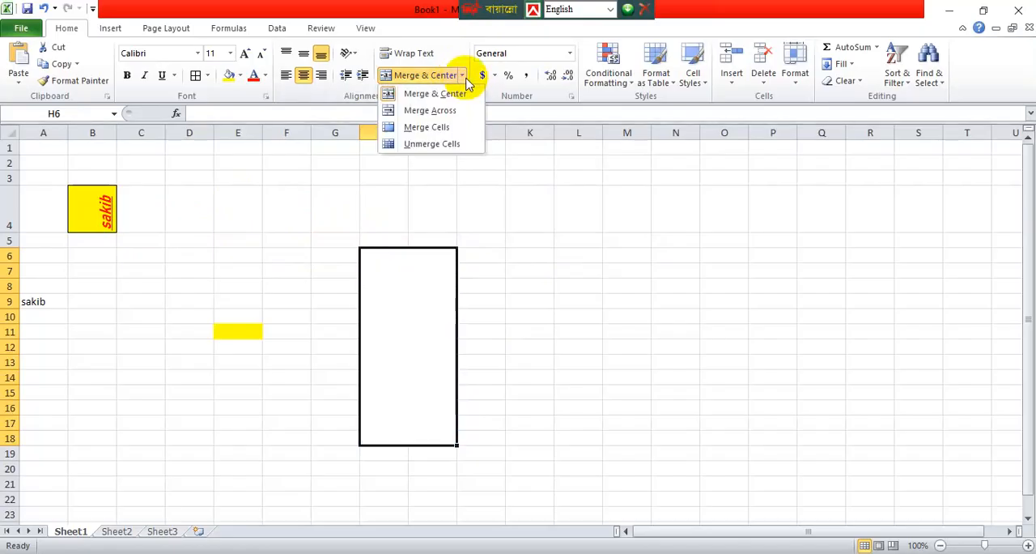
left_click(451, 143)
left_click(546, 175)
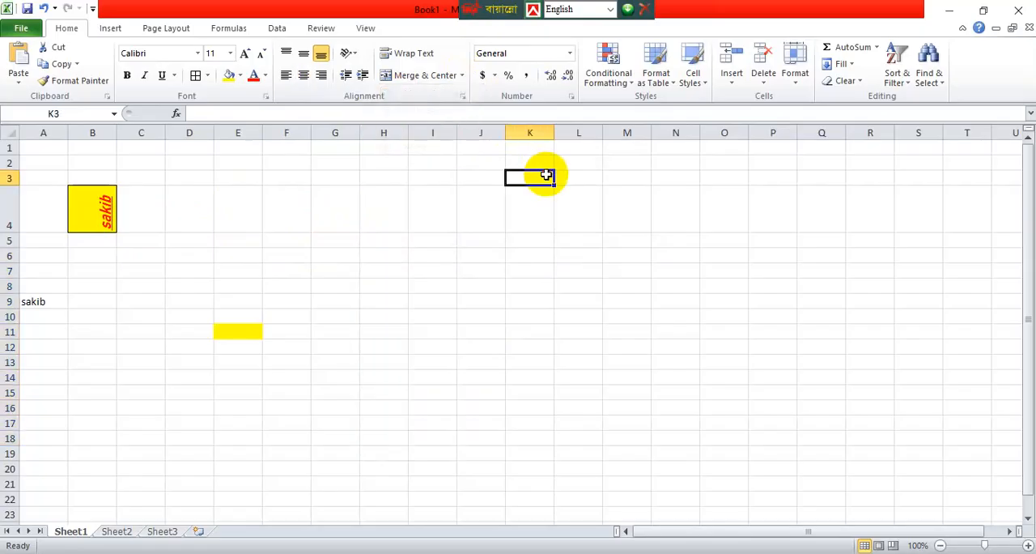
Apply the English (U.K.) accounting format to cell K3, and set its number format back to General.
left_click(496, 76)
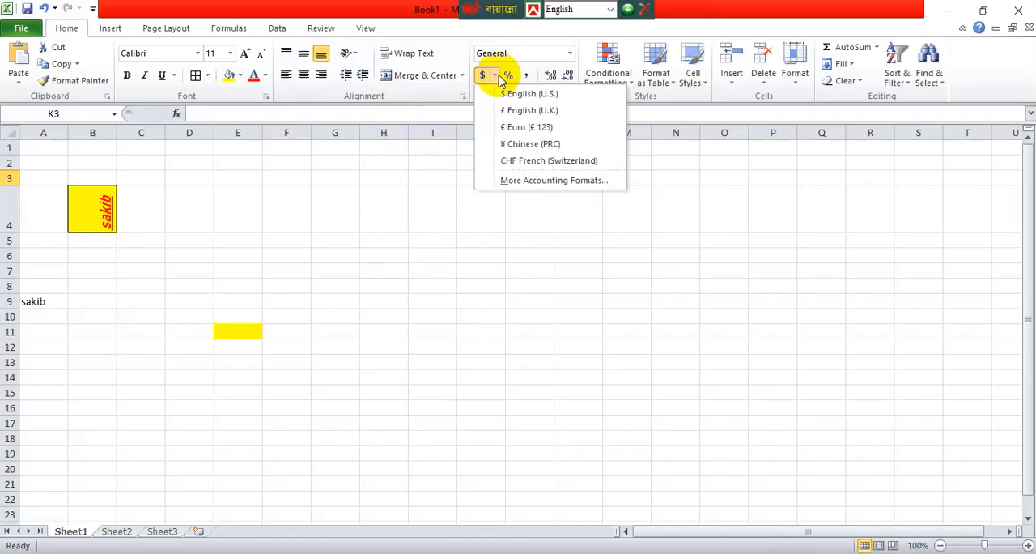
left_click(508, 109)
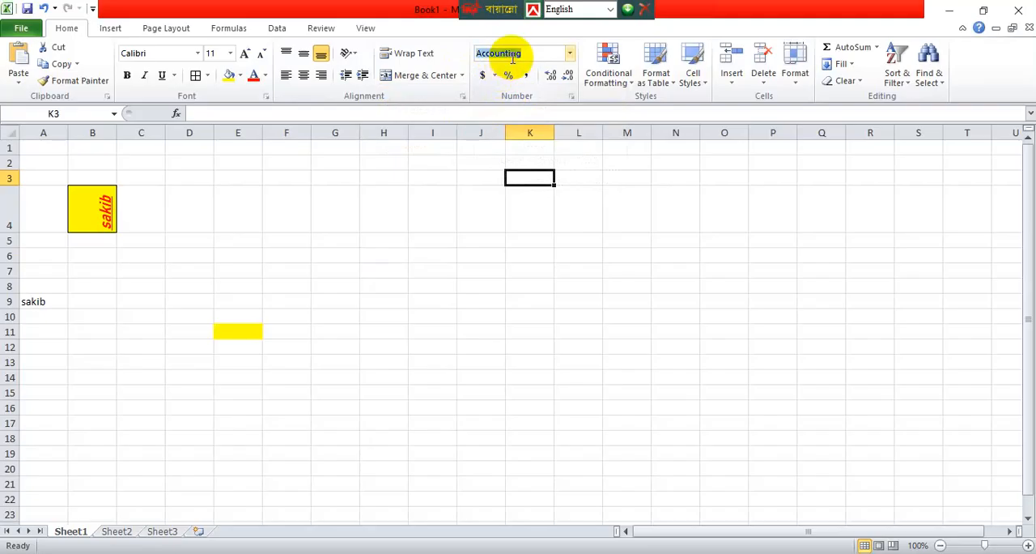
left_click(571, 56)
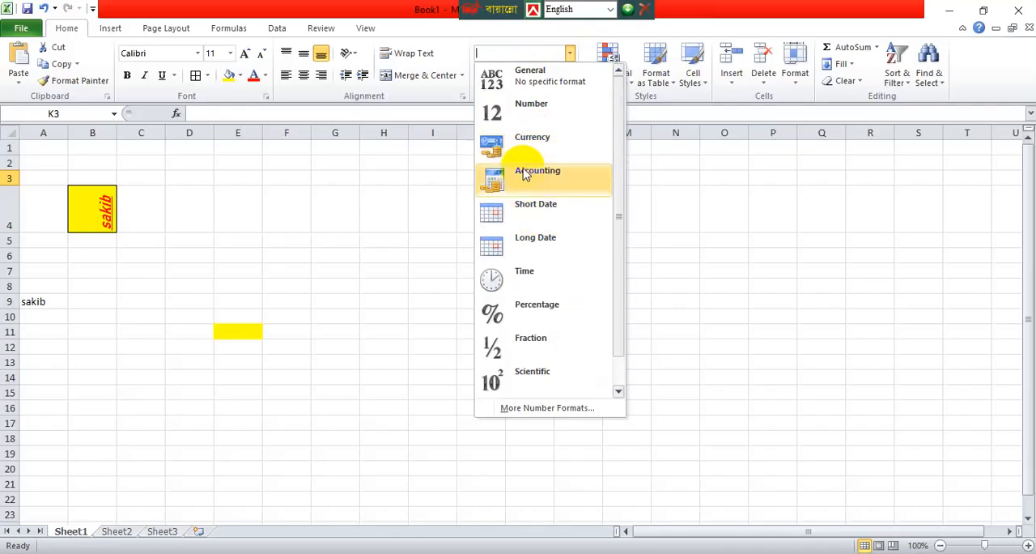
left_click(540, 78)
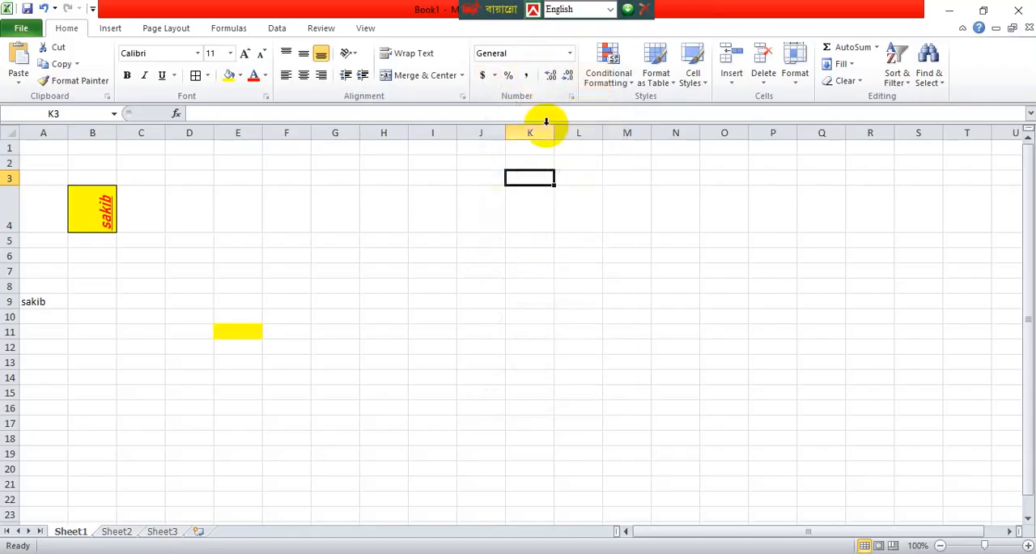
Apply an orange gradient-fill data bar to the empty cell I5 as conditional formatting.
left_click(455, 245)
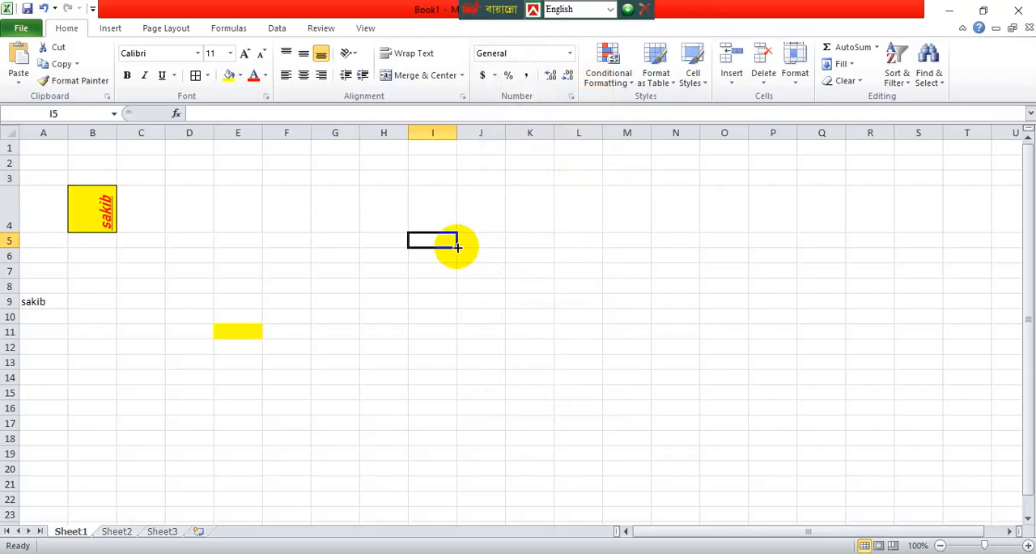
left_click(634, 88)
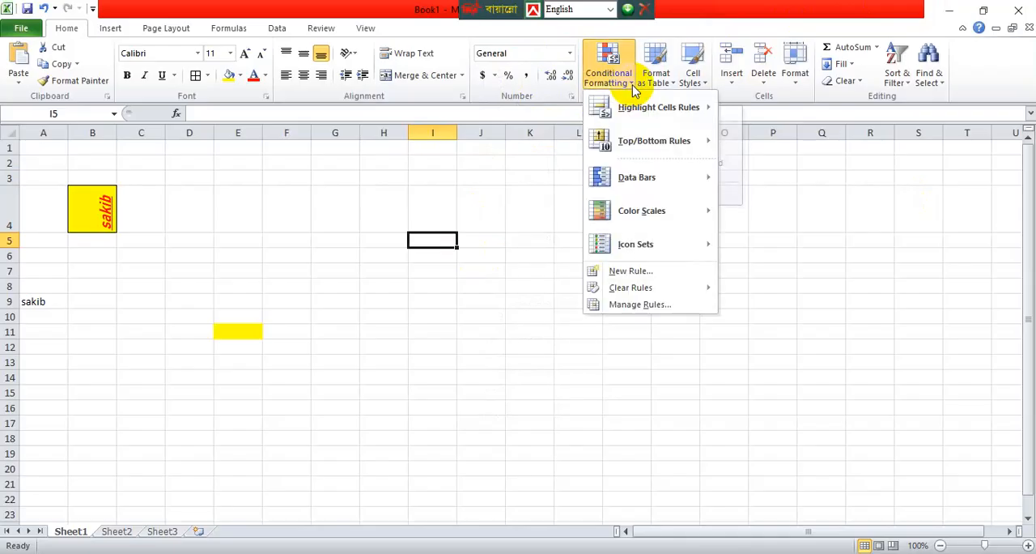
mouse_move(640, 187)
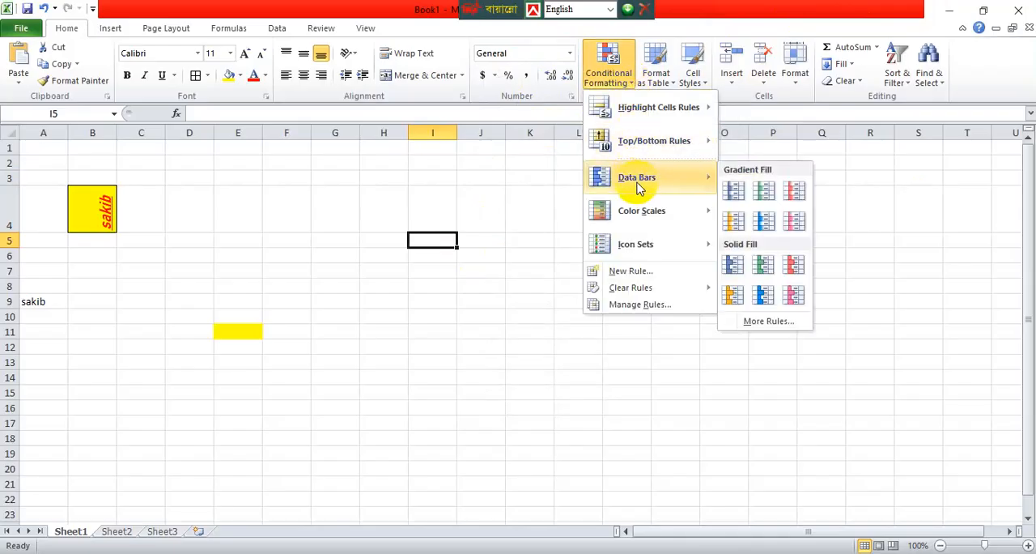
left_click(733, 221)
left_click(615, 254)
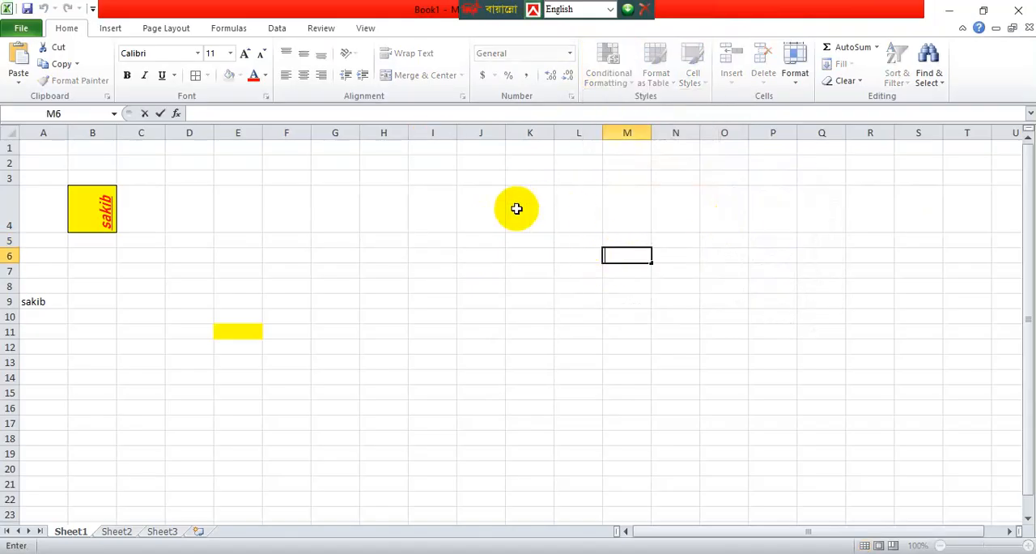
Create a conditional formatting rule for cell L7 that formats all cells based on their values with a 2-Color Scale.
left_click(563, 267)
left_click(624, 73)
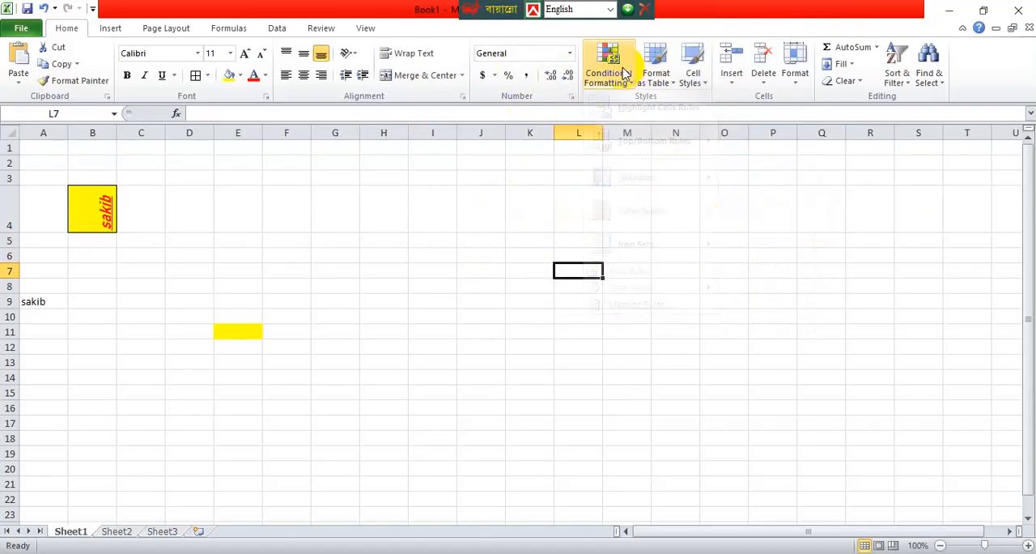
left_click(624, 73)
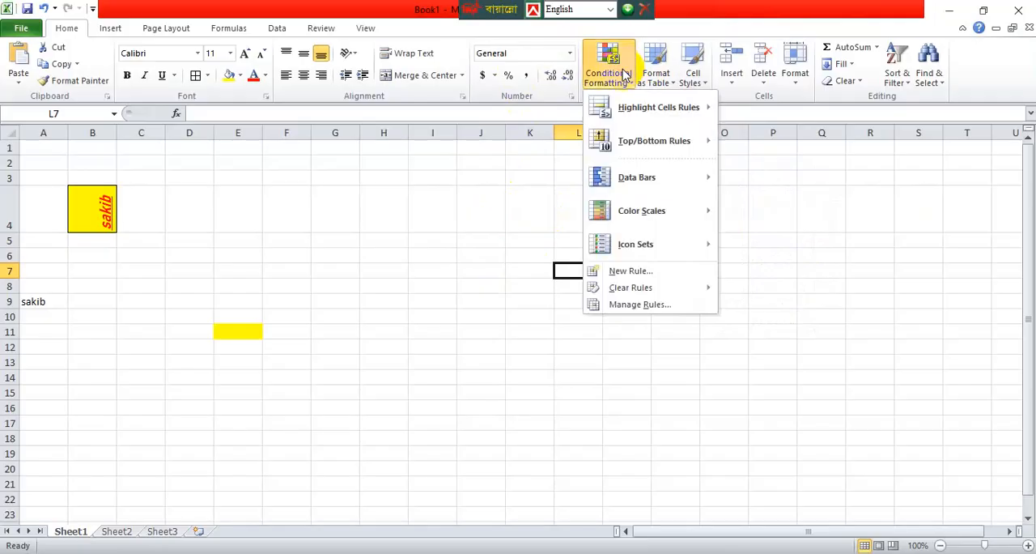
left_click(656, 272)
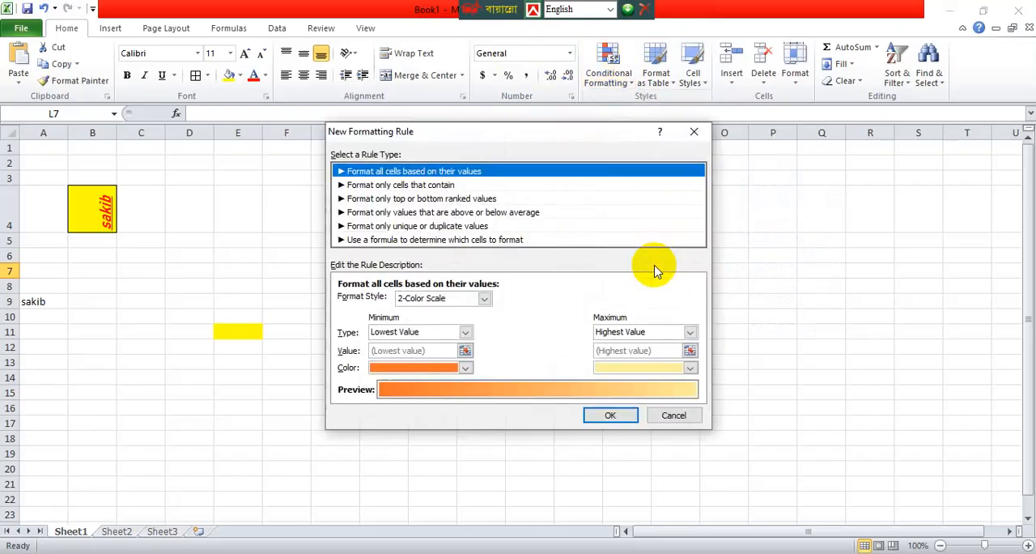
left_click(612, 417)
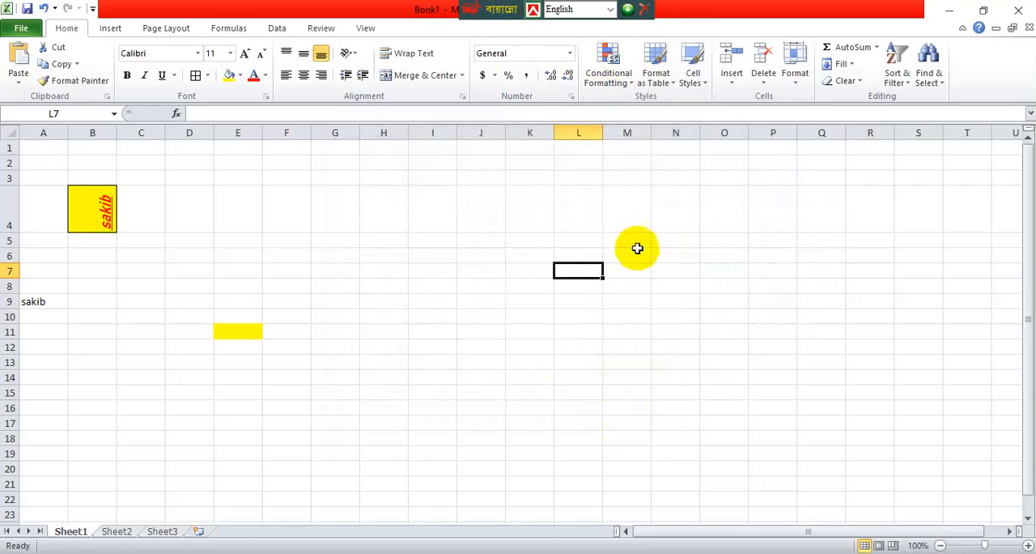
Format cell L7 as a table with a red Light style, without marking it as having headers.
left_click(664, 84)
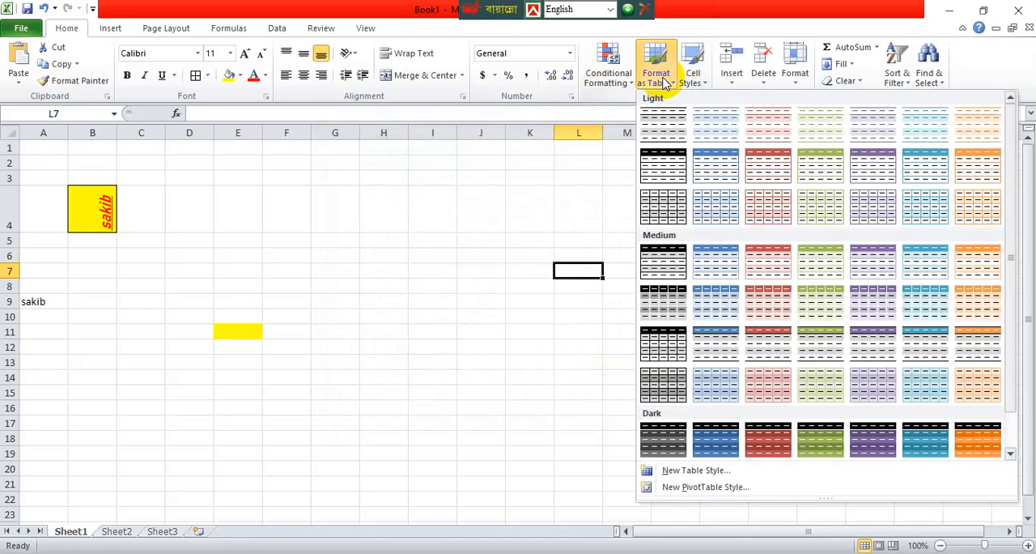
left_click(753, 174)
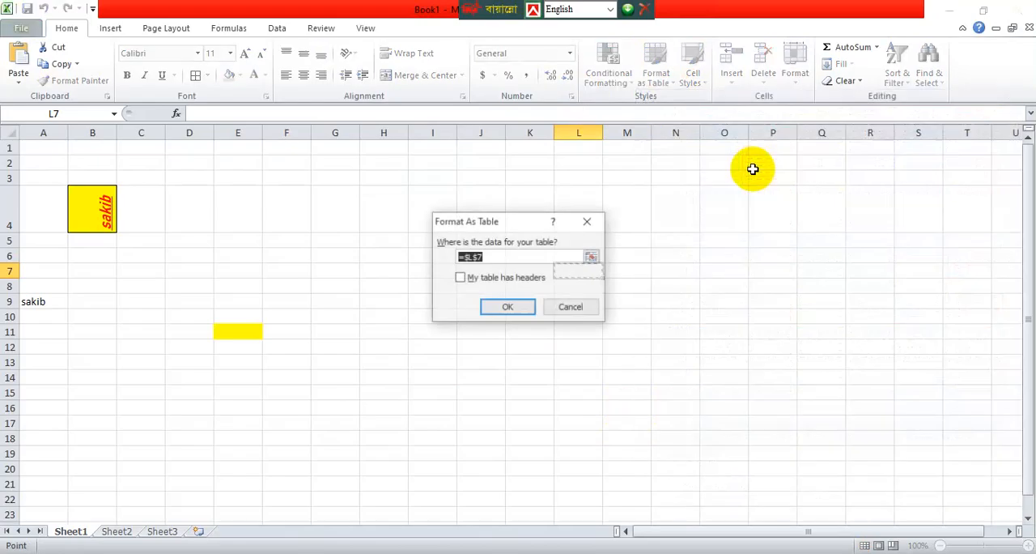
left_click(528, 308)
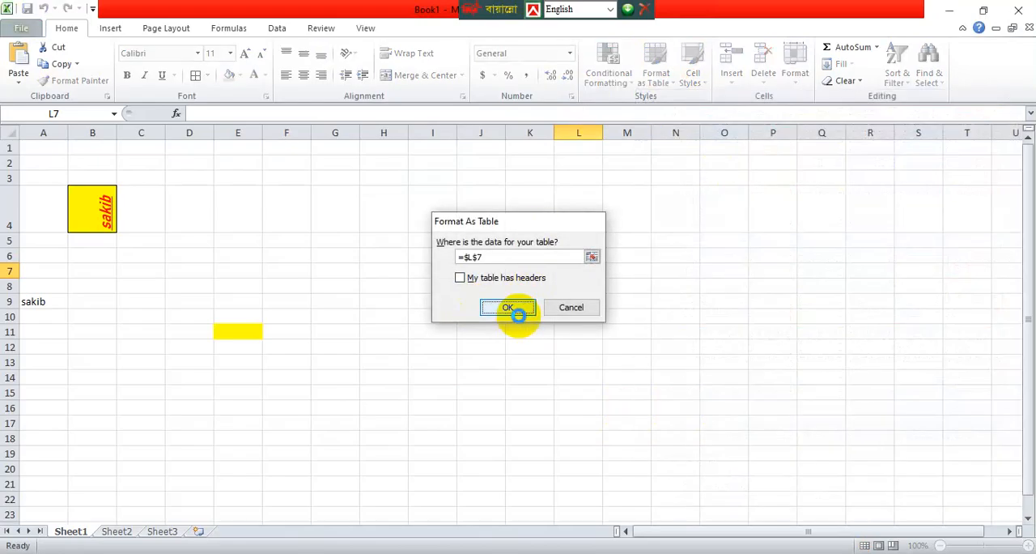
left_click_drag(379, 206, 709, 480)
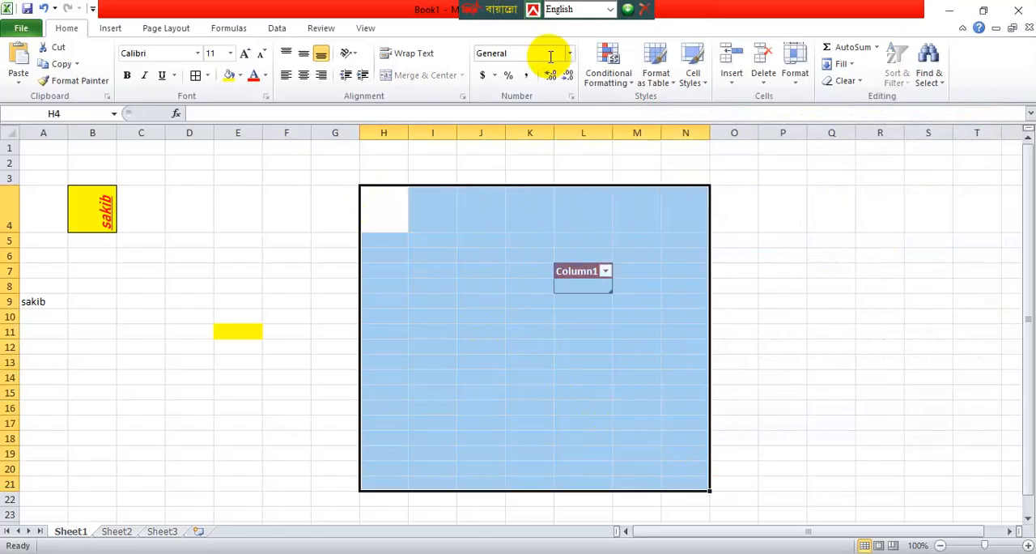
left_click(660, 68)
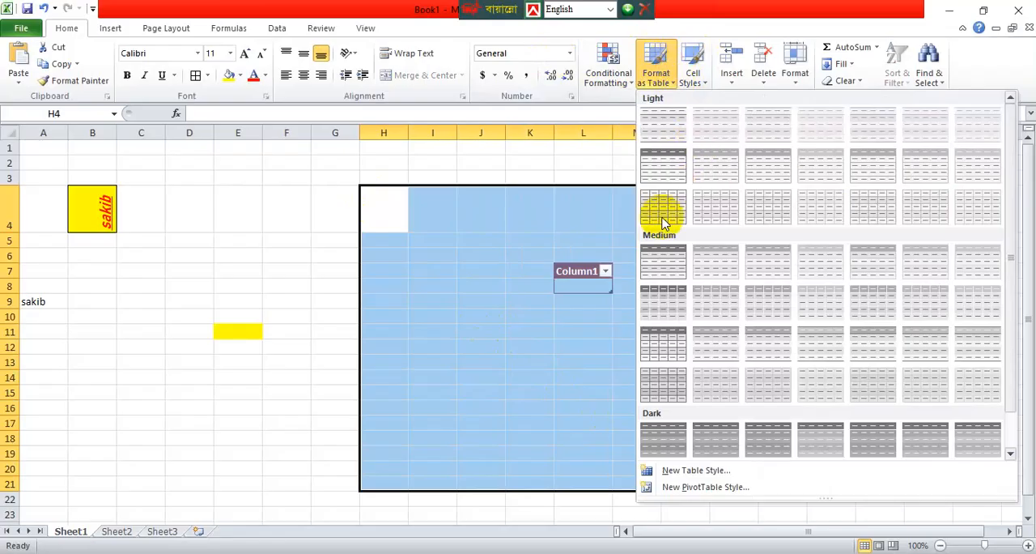
left_click(225, 308)
left_click(246, 153)
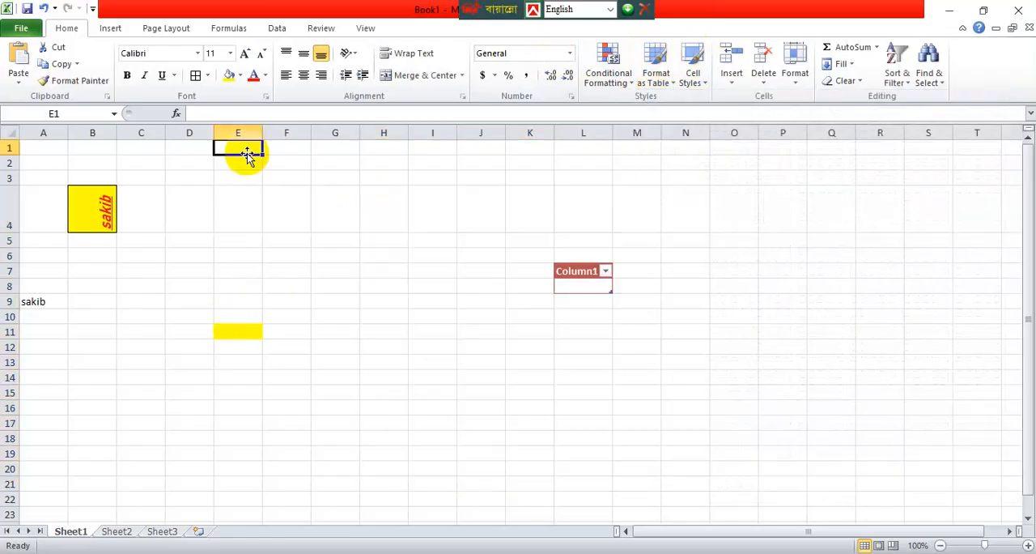
Format cell O10 as a table by making it the data range in the Format As Table dialog.
left_click_drag(379, 268, 498, 394)
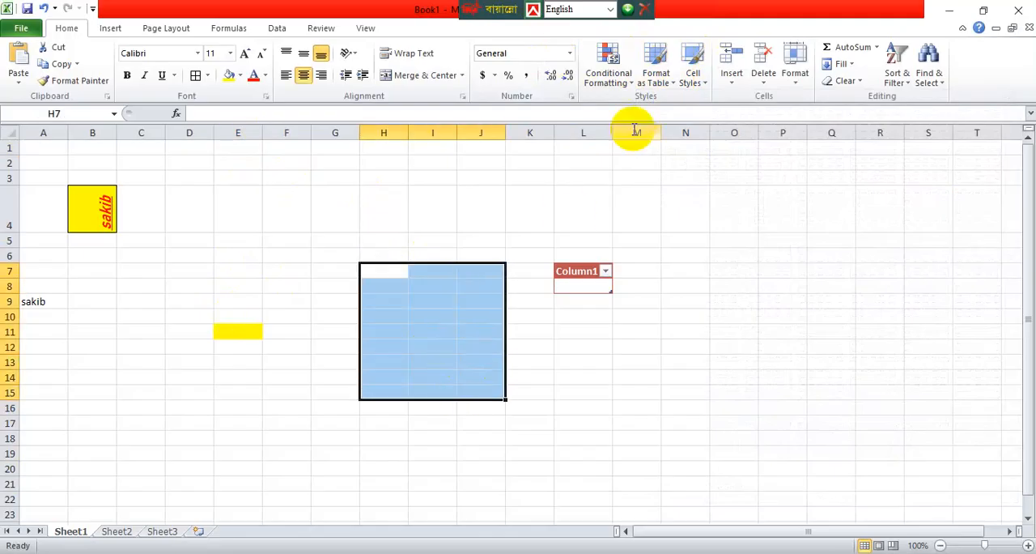
left_click(657, 69)
left_click(664, 73)
left_click(664, 73)
left_click(723, 308)
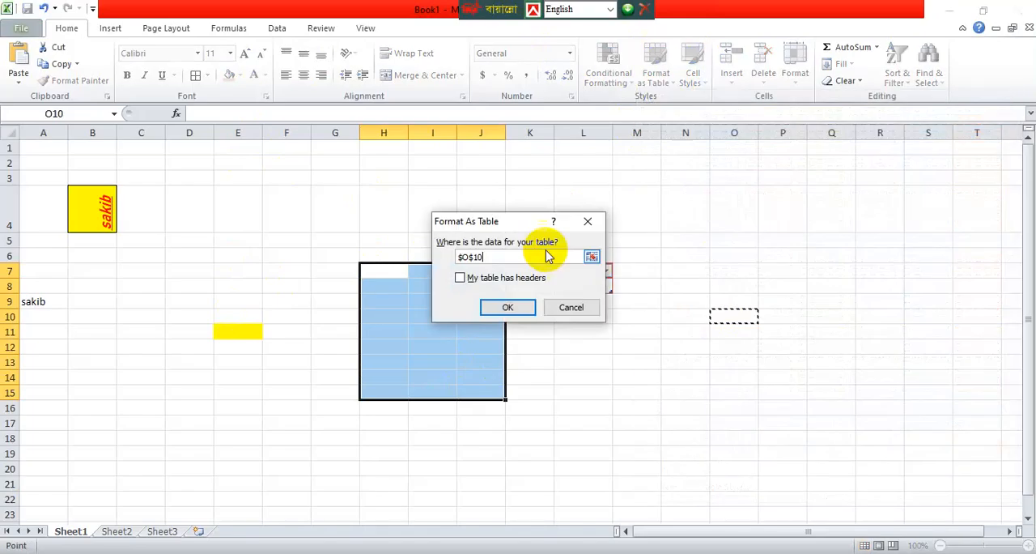
left_click(508, 308)
left_click(489, 306)
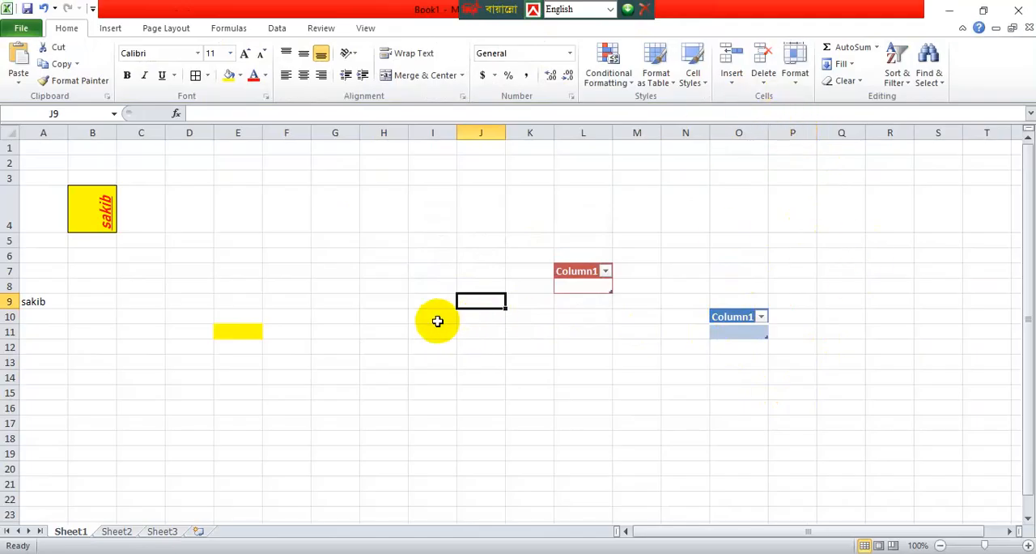
Undo the table formatting applied at O10 and L7.
key("ctrl+z")
key("ctrl+z")
key("ctrl+z")
key("ctrl+z")
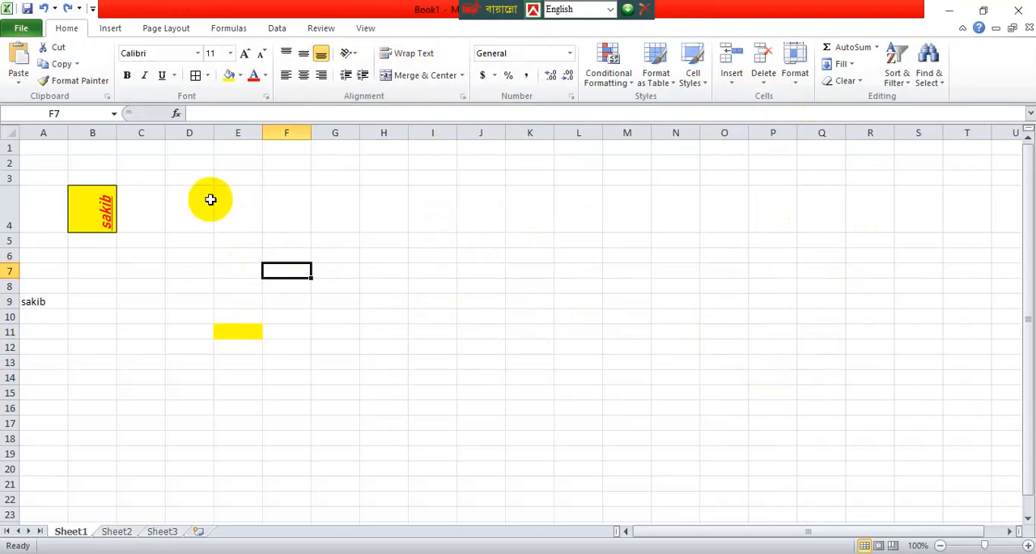
Enter three sample first names side by side in cells E9, F9 and G9 of Sheet2.
left_click(116, 532)
left_click(249, 264)
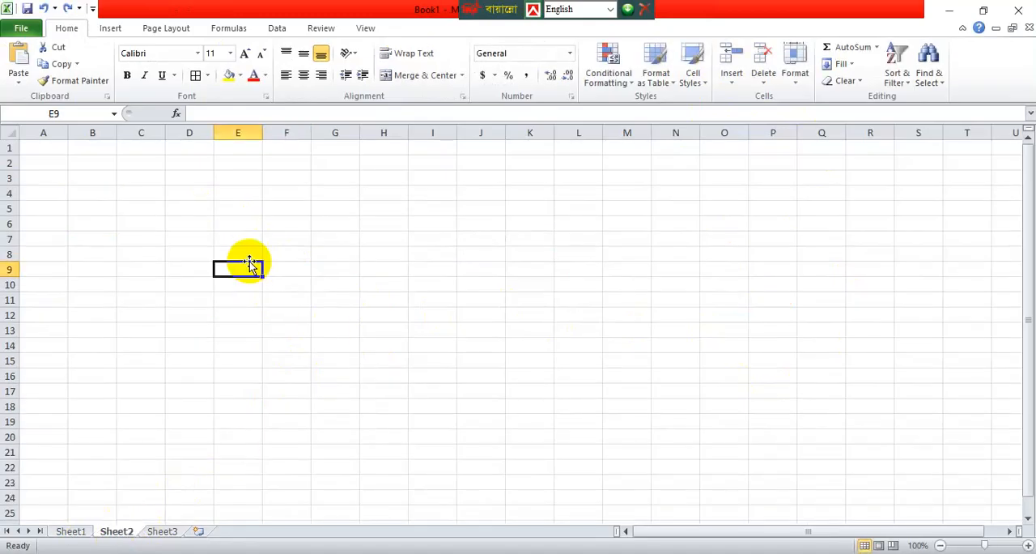
type("sakib")
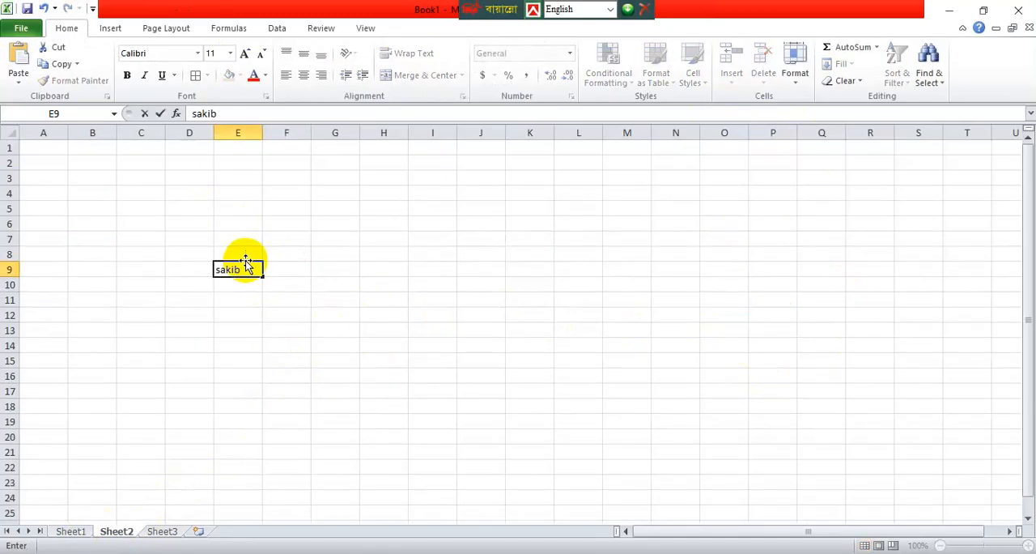
left_click(297, 267)
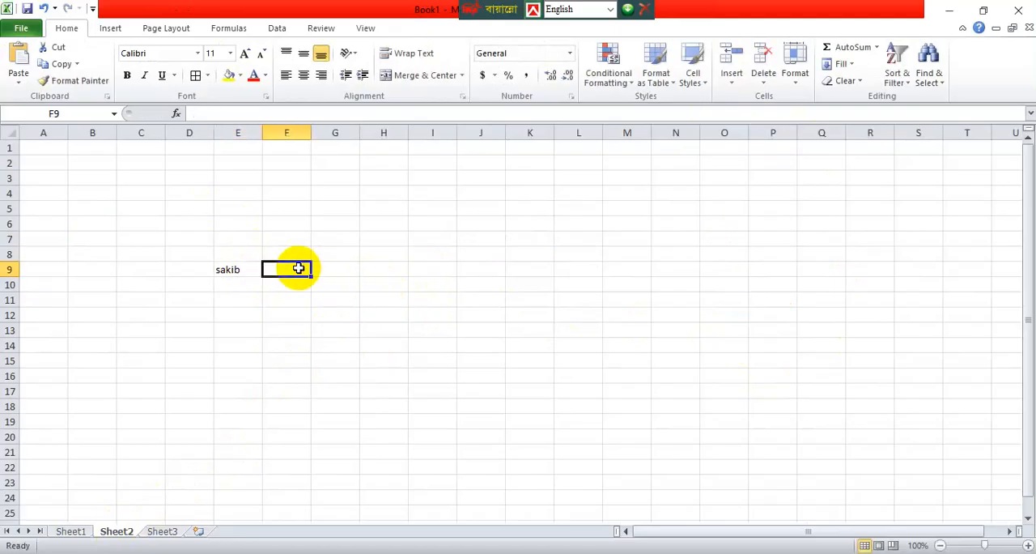
type("rajib")
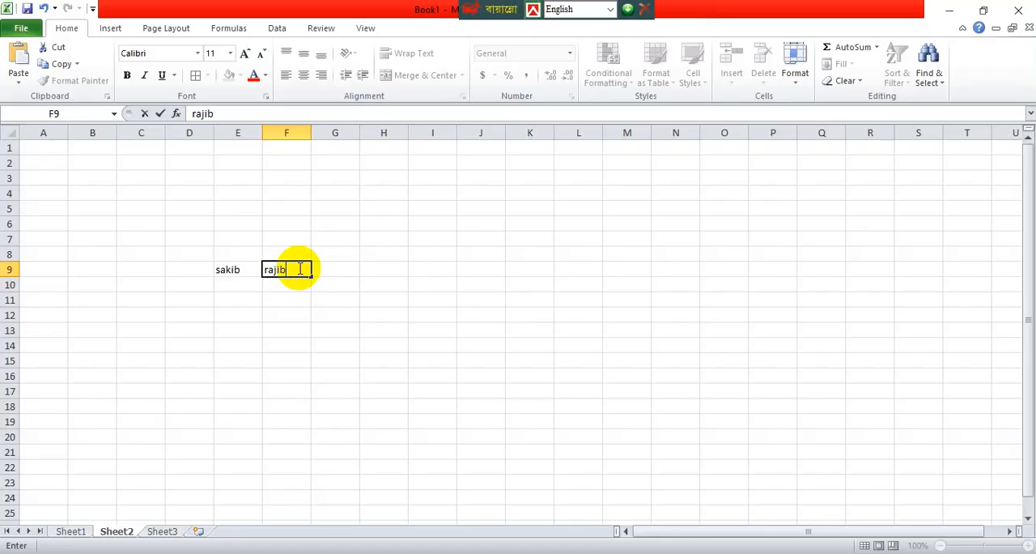
key("Tab")
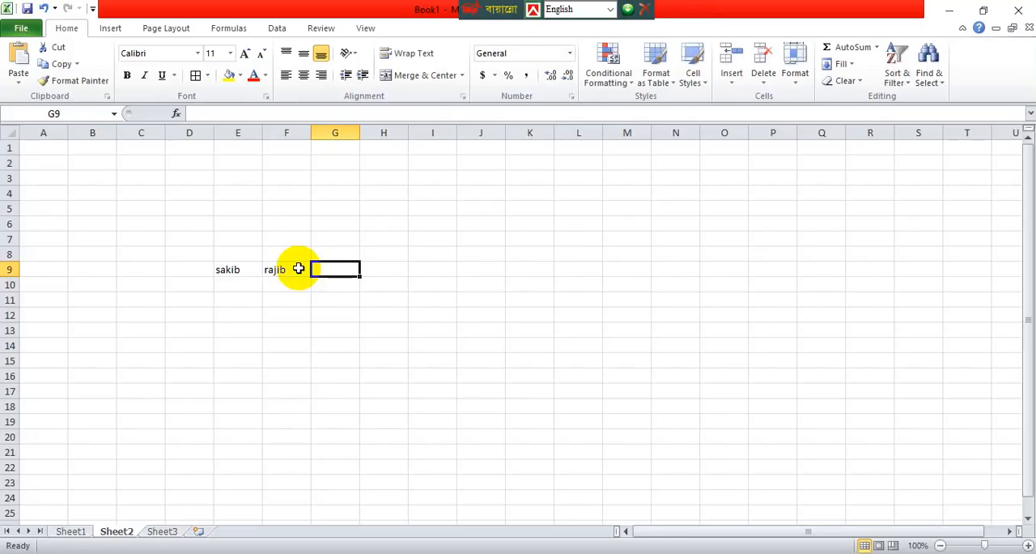
type("samr")
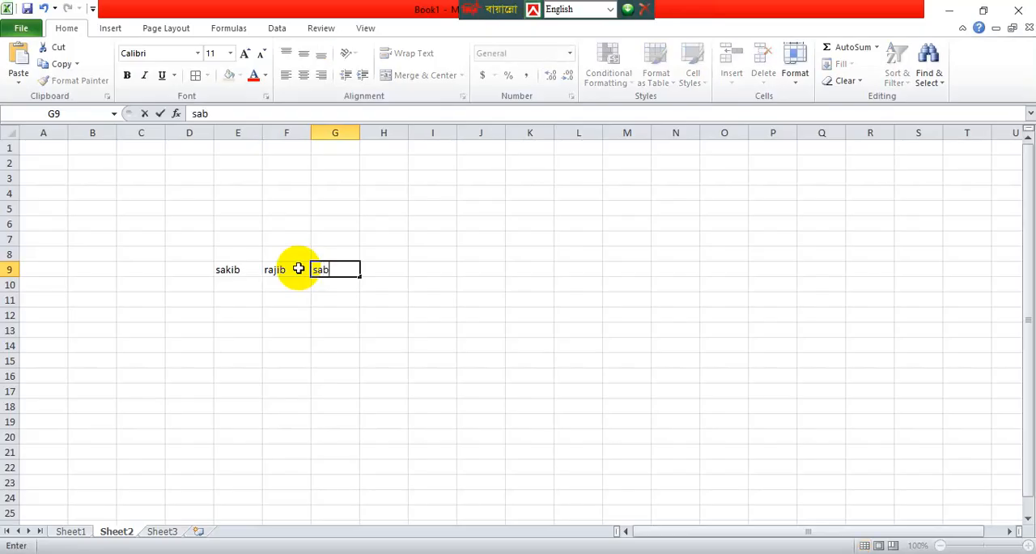
type("r")
left_click(438, 281)
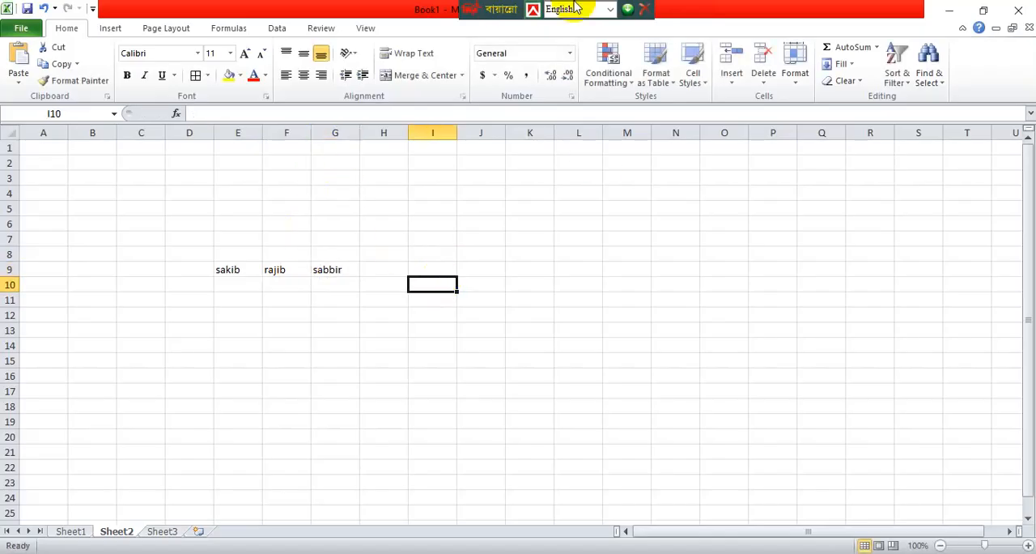
double_click(279, 264)
left_click(291, 331)
left_click_drag(288, 273, 310, 439)
double_click(410, 435)
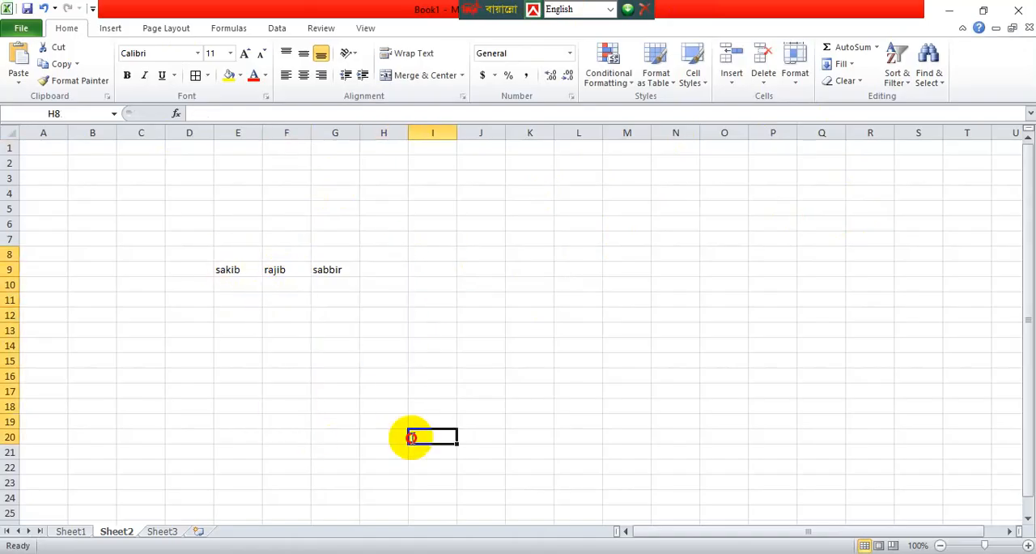
left_click(524, 305)
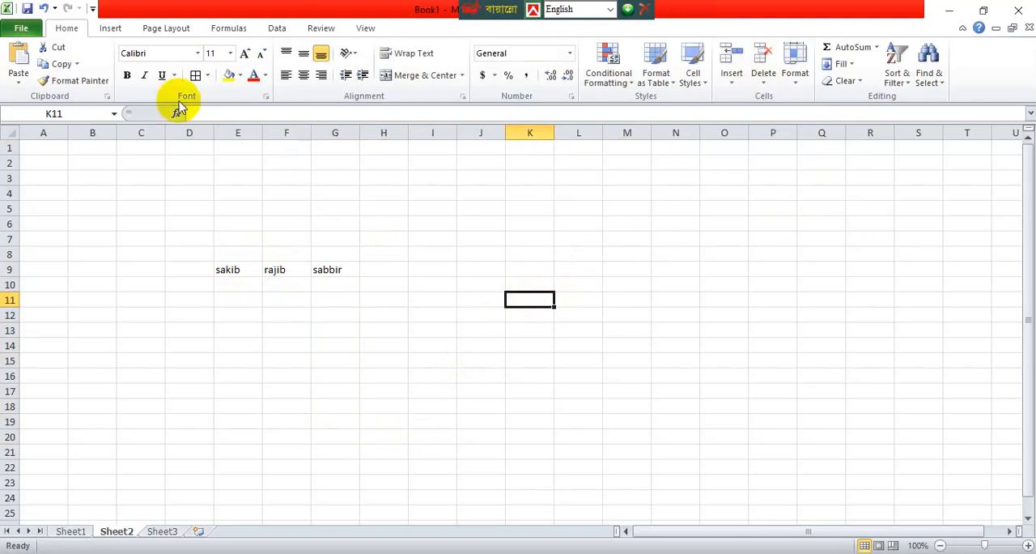
left_click_drag(278, 236, 301, 452)
double_click(300, 452)
left_click_drag(278, 243, 285, 362)
left_click(286, 405)
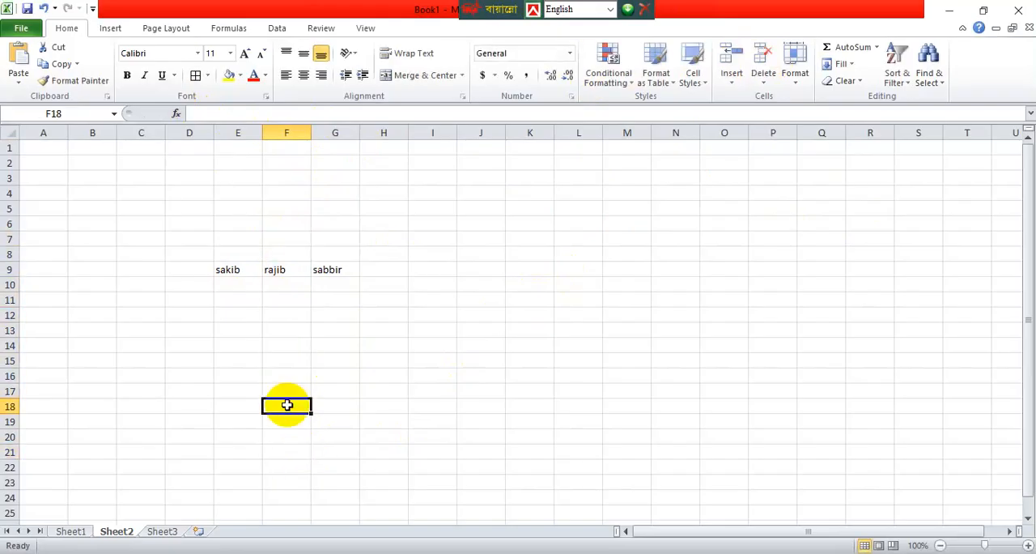
left_click_drag(279, 254, 287, 370)
key("Down")
key("Down")
left_click_drag(289, 256, 291, 446)
key("Down")
key("Down")
left_click_drag(275, 252, 283, 380)
left_click(285, 378)
mouse_move(282, 343)
left_mouse_down()
mouse_move(289, 208)
mouse_move(290, 332)
left_mouse_up()
left_click(286, 451)
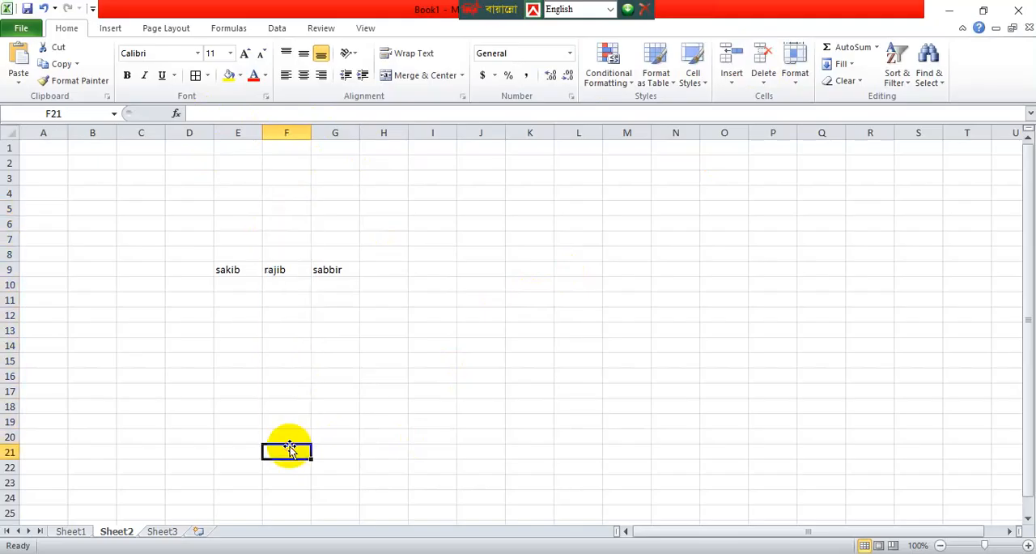
Insert blank cells at F3:F13, shifting the existing cells one column to the right.
left_click_drag(286, 178, 286, 330)
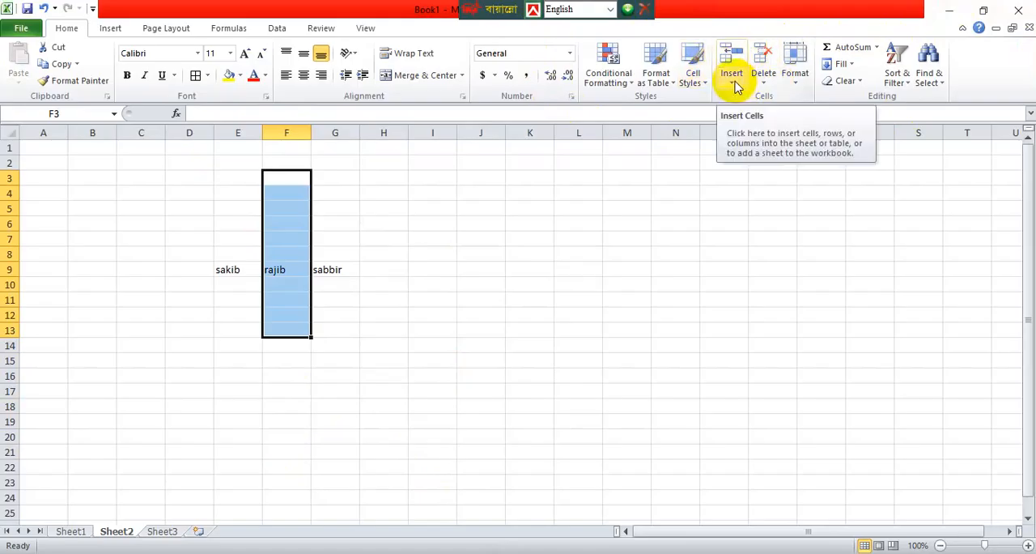
left_click(701, 81)
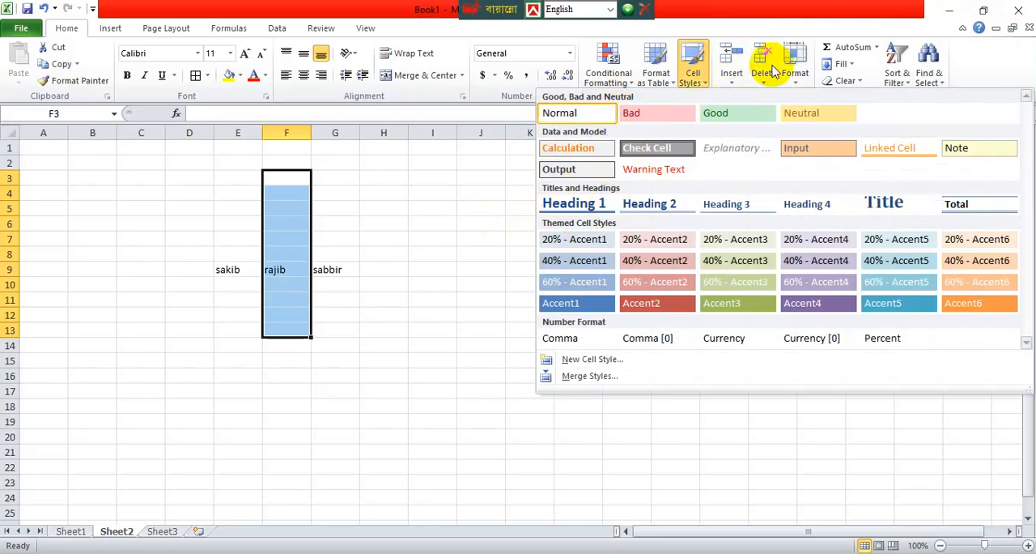
left_click(731, 59)
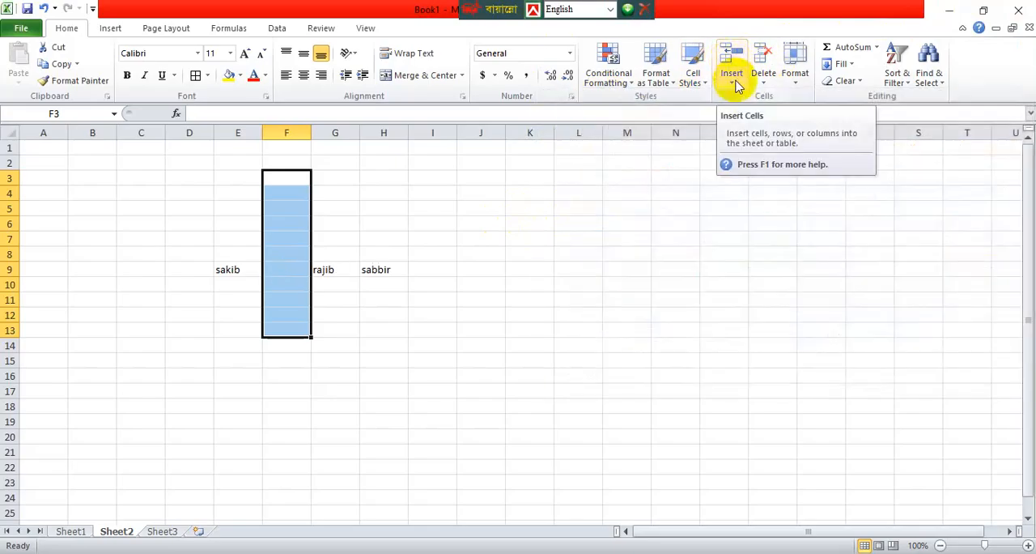
Insert entire rows at the selected range F3:F13 through the Insert Cells options.
left_click(733, 84)
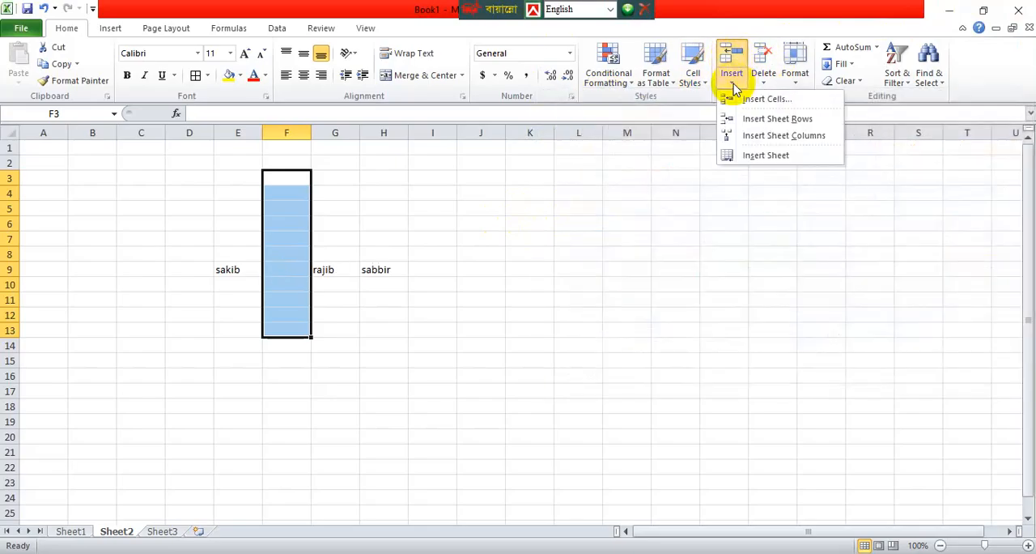
left_click(761, 101)
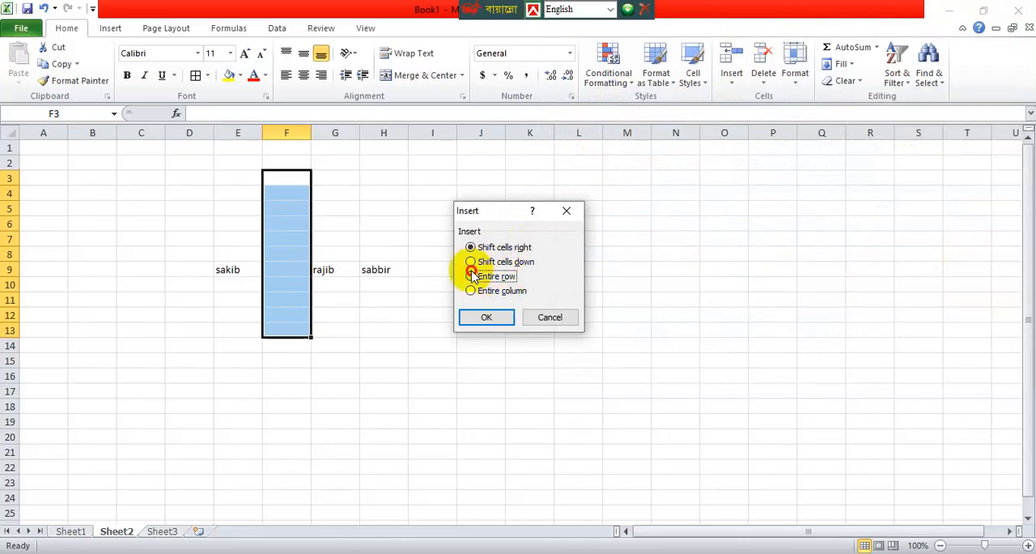
left_click(493, 321)
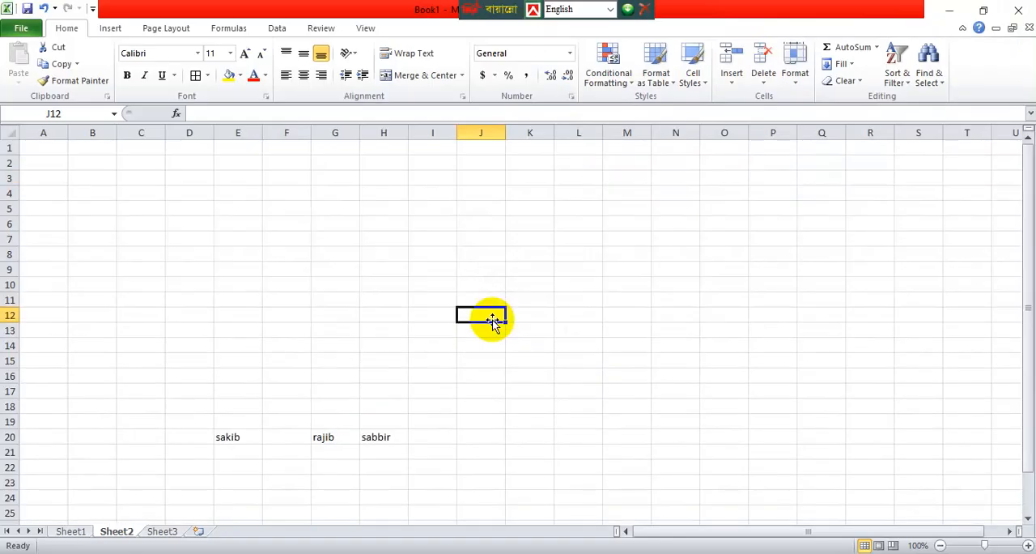
Apply the 20% - Accent3 cell style to cells L15:L16.
key("ctrl+a")
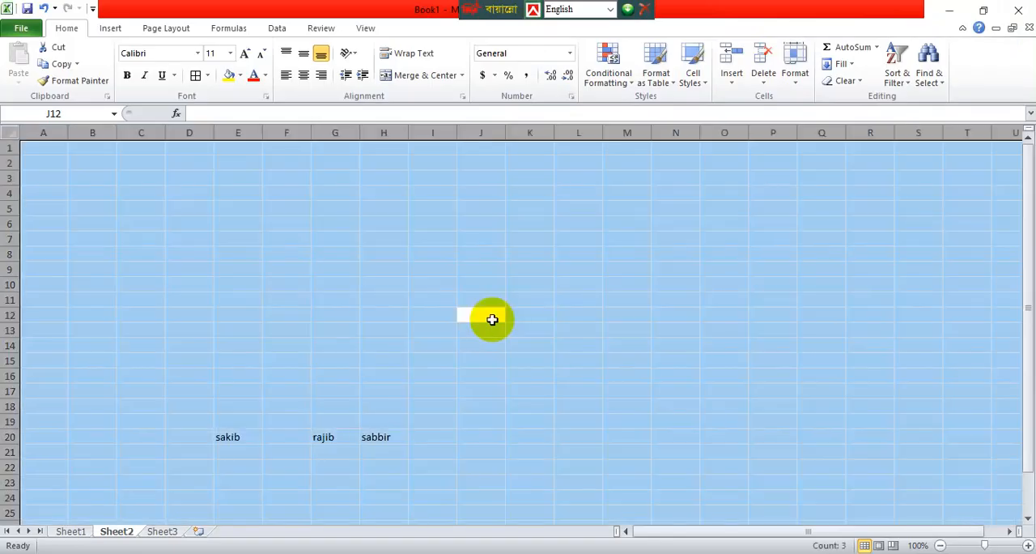
left_click_drag(579, 361, 578, 374)
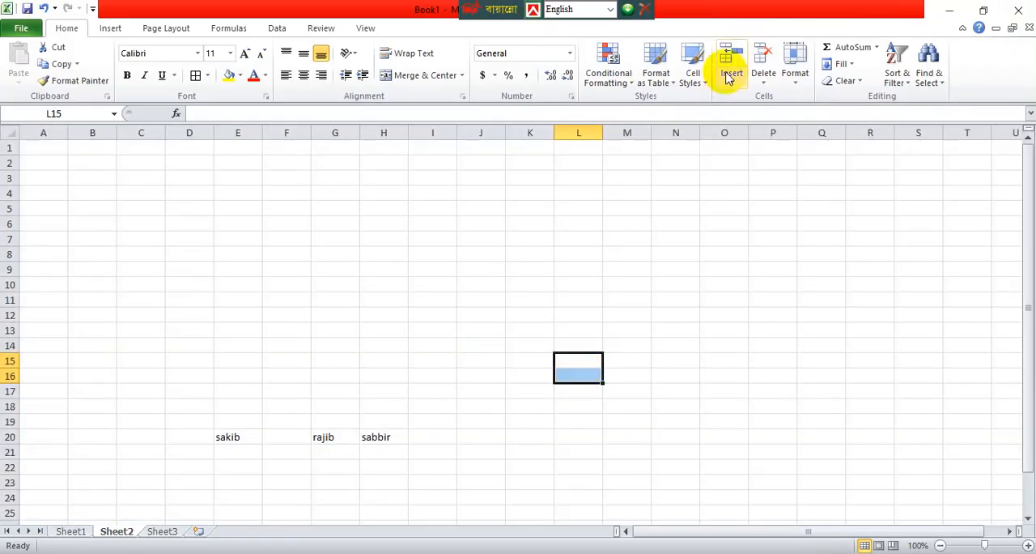
left_click(692, 92)
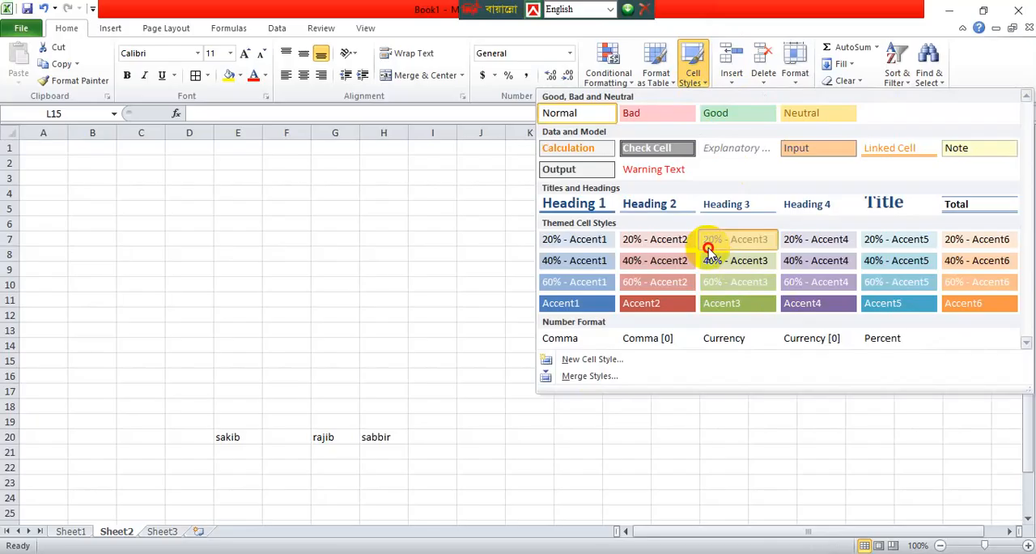
left_click(713, 245)
left_click(667, 305)
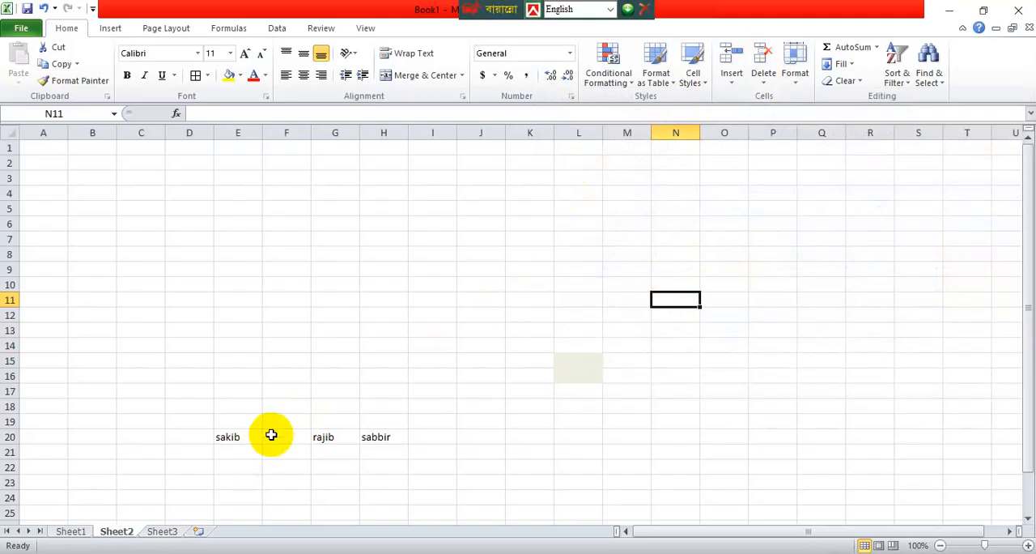
scroll(284, 427, "down", 3)
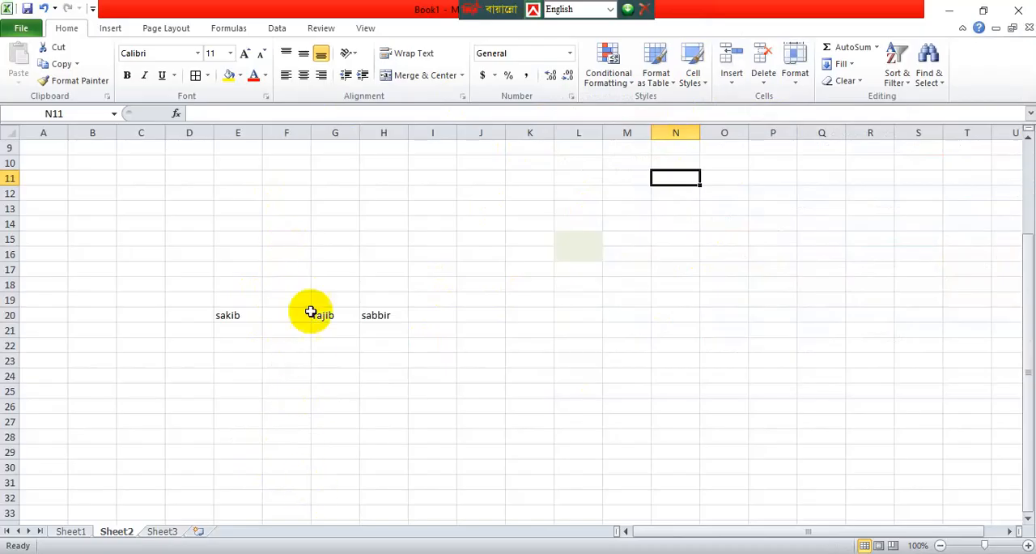
left_click_drag(286, 213, 284, 488)
key("ctrl+Up")
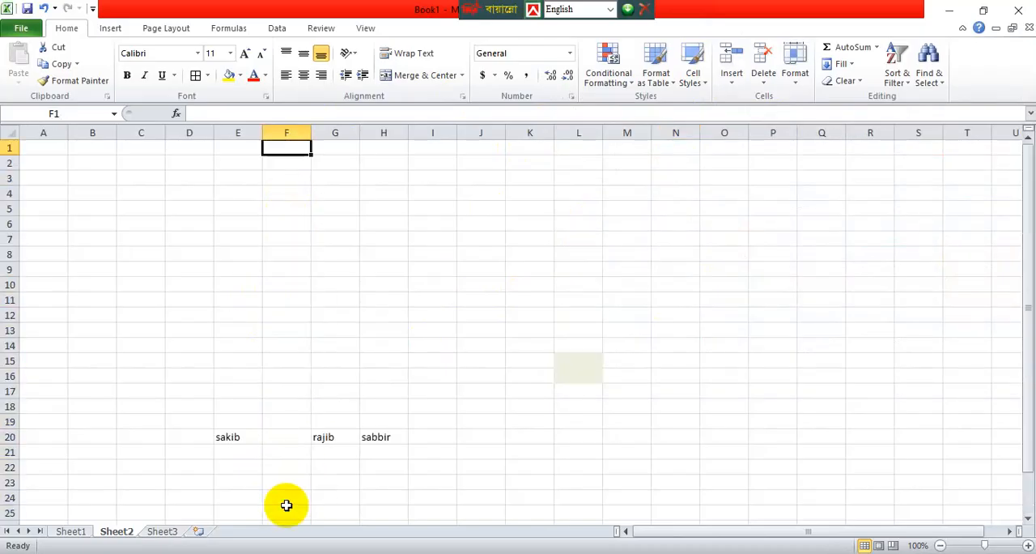
left_click_drag(279, 411, 280, 520)
left_click(280, 520)
scroll(324, 348, "down", 4)
left_click_drag(280, 223, 278, 343)
left_click(278, 344)
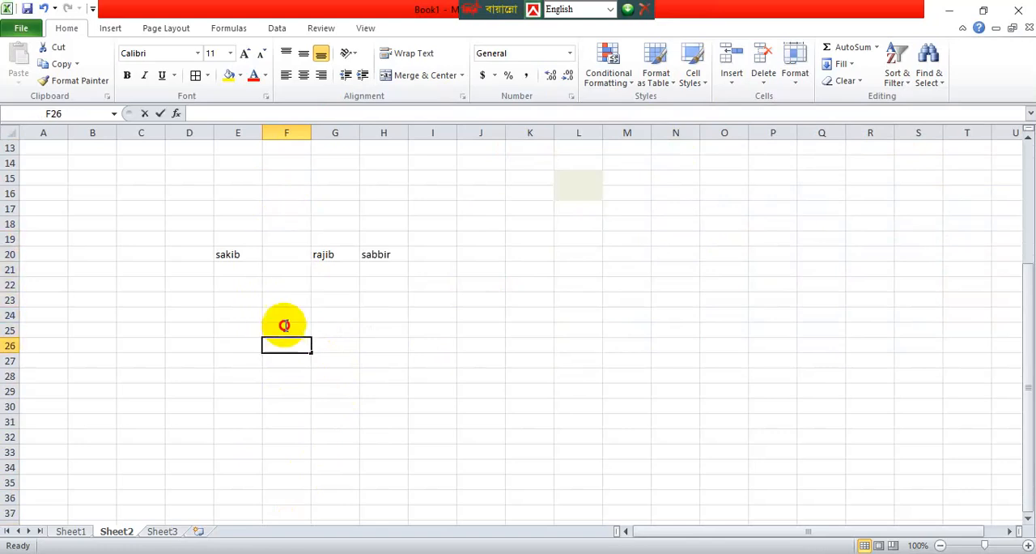
left_click(287, 253)
Undo the cell style on L15:L16 and the row insertion.
key("ctrl+z")
key("ctrl+z")
key("ctrl+z")
key("ctrl+z")
key("ctrl+z")
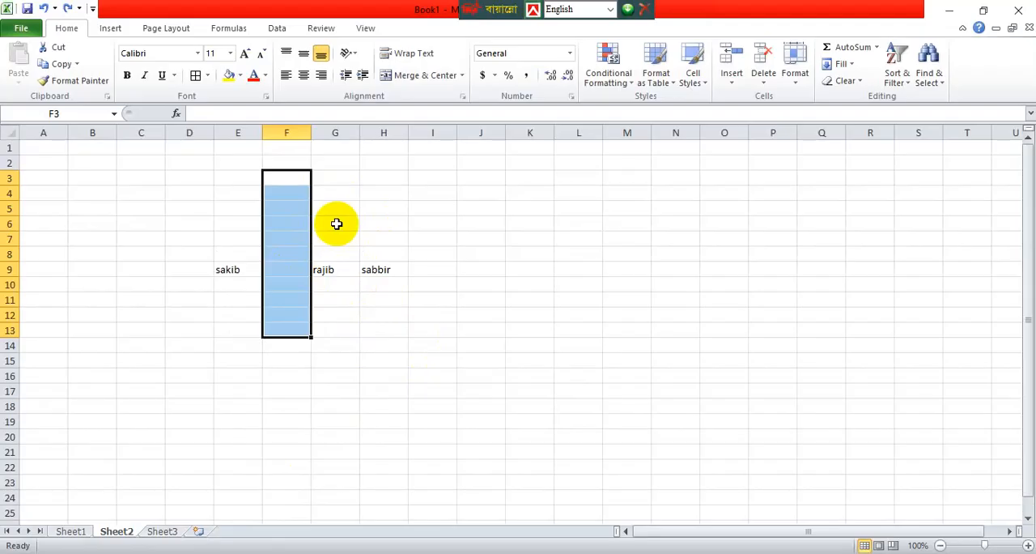
Delete the blank cells F3:F13, shifting the remaining cells left.
left_click(765, 86)
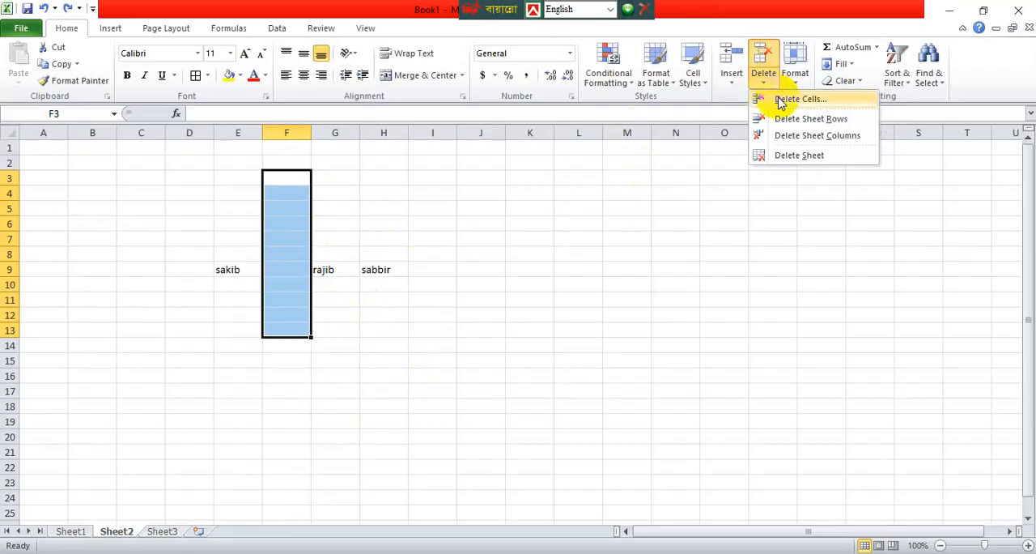
left_click(781, 101)
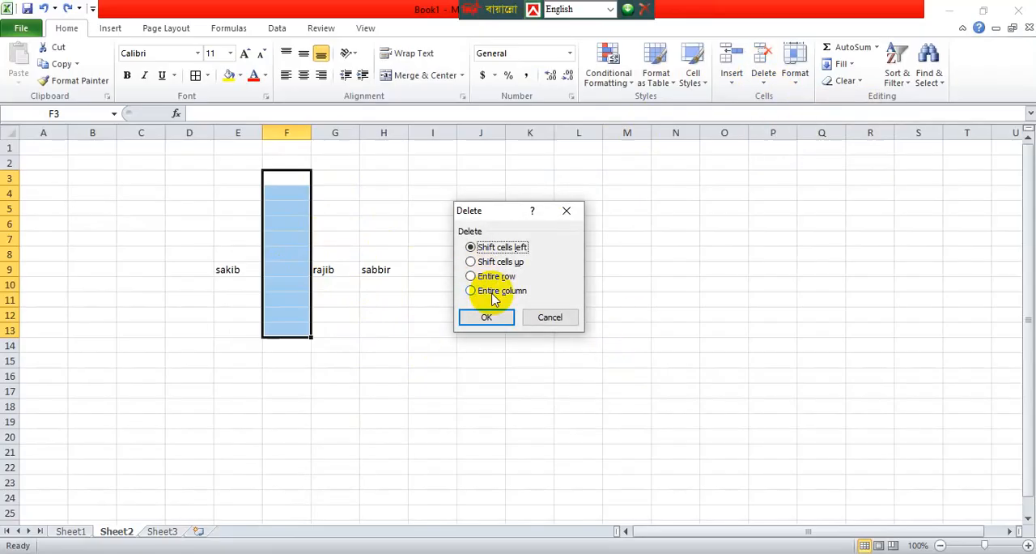
left_click(493, 318)
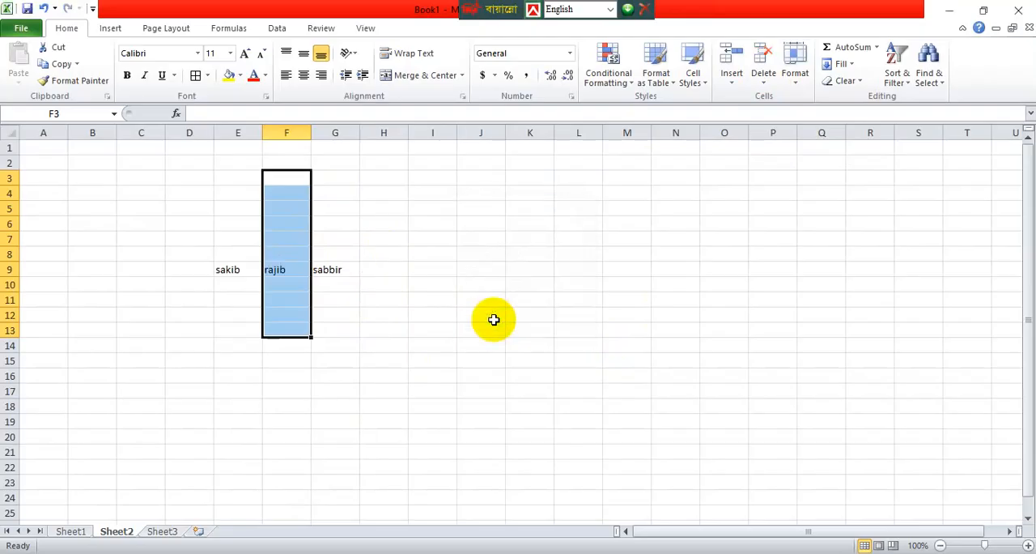
left_click(494, 319)
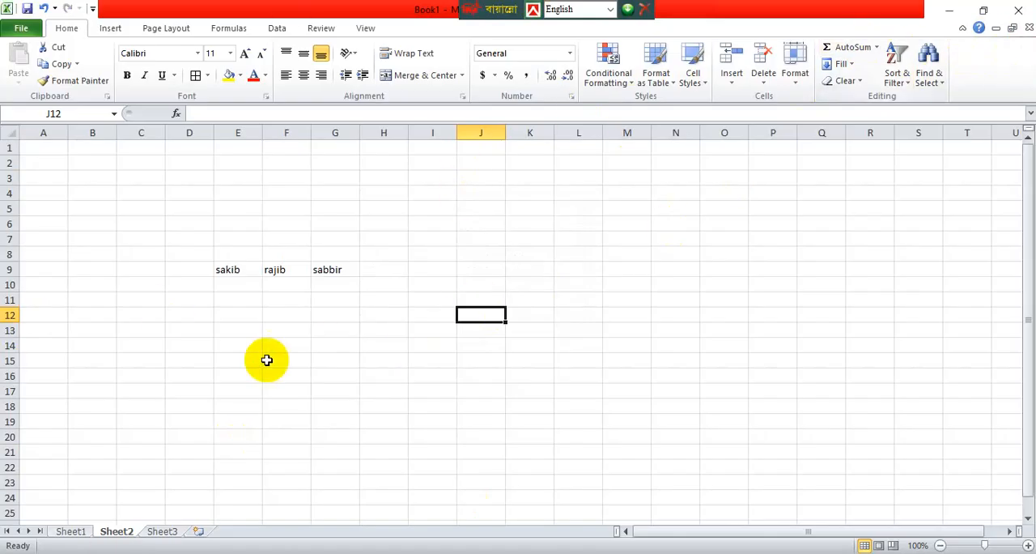
Enter 2, 3 and 5 in cells E15, F15 and G15, and total them in H15 with AutoSum.
left_click(226, 361)
type("2")
key("Tab")
type("3")
key("Tab")
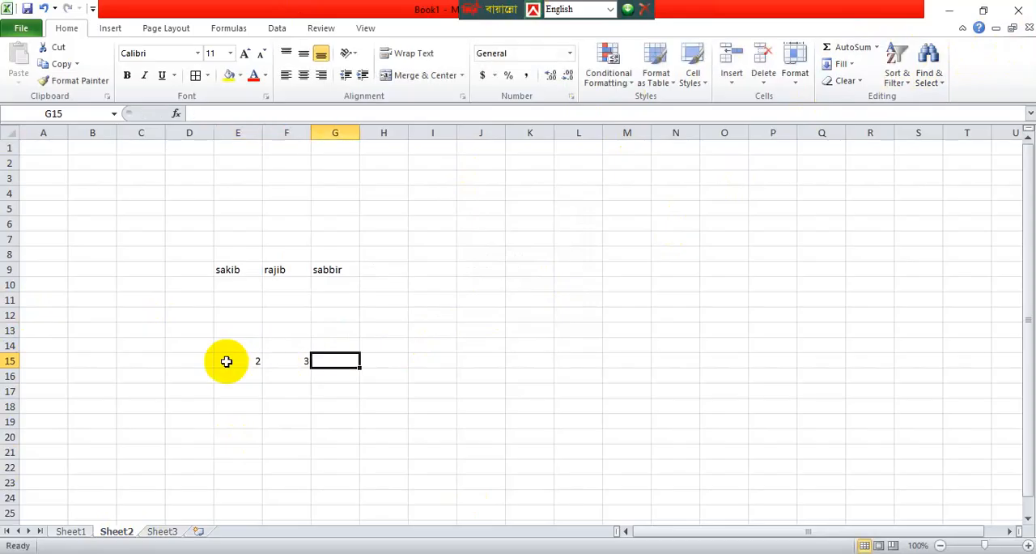
type("5")
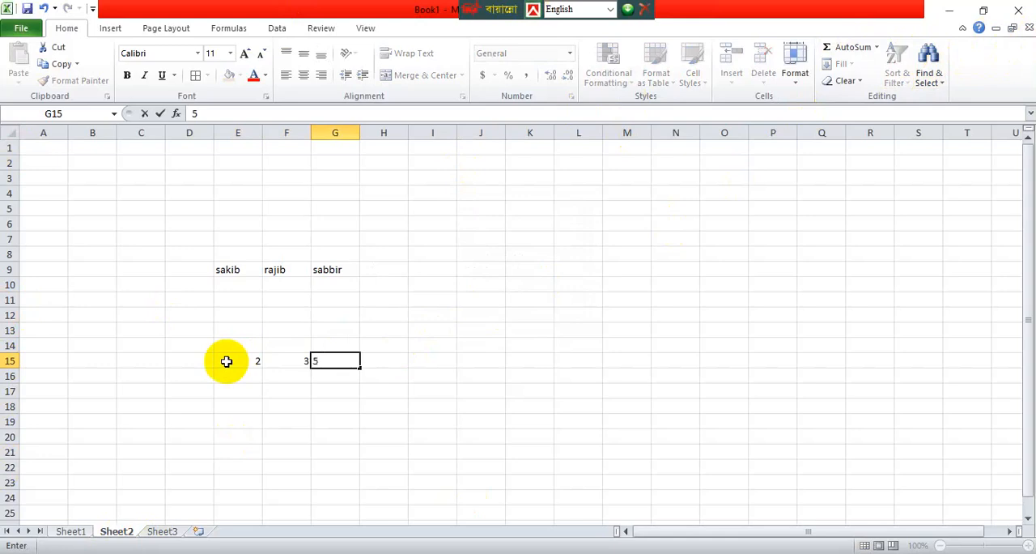
key("Tab")
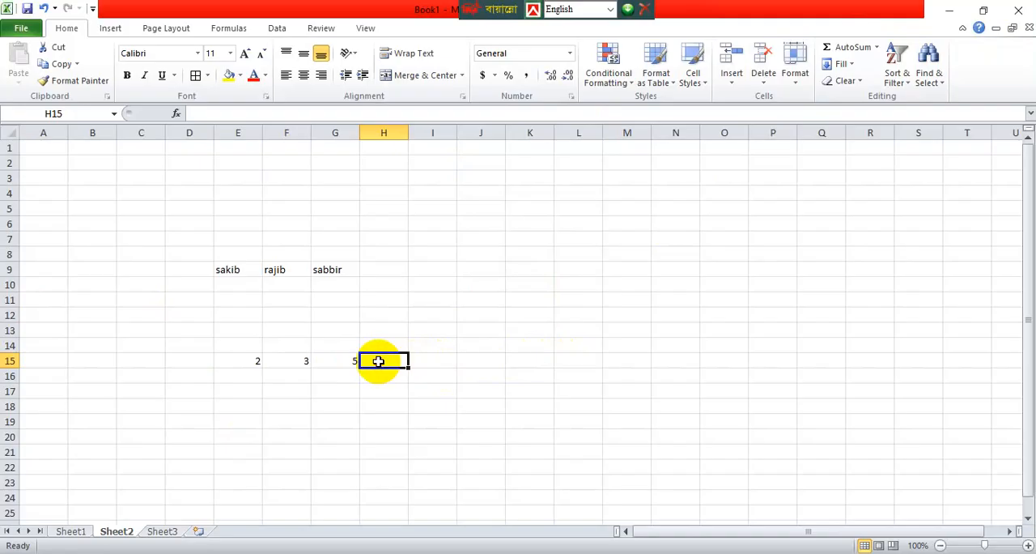
left_click(854, 49)
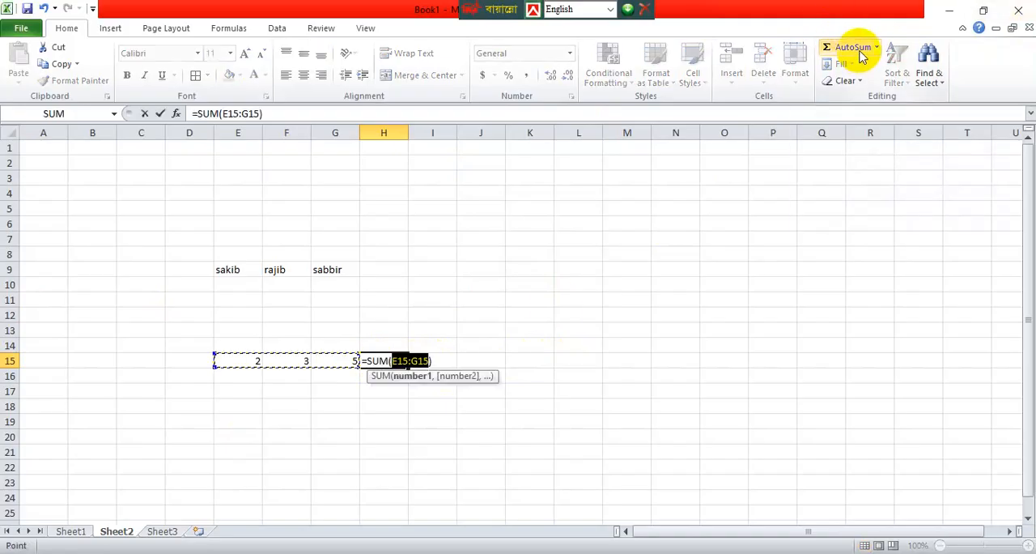
key("Return")
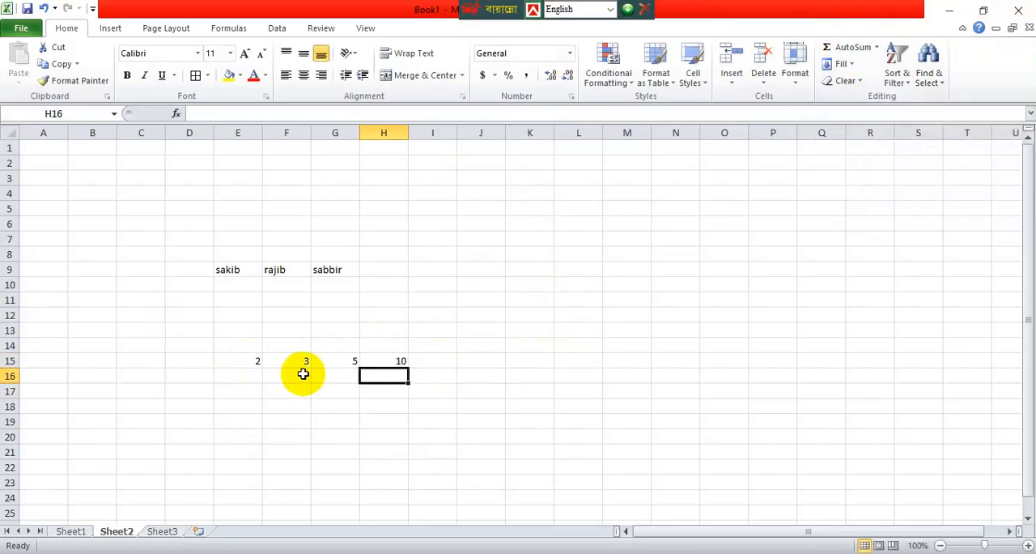
Replace the formula in H15 with the AutoSum Min function over E15:G15.
left_click(397, 363)
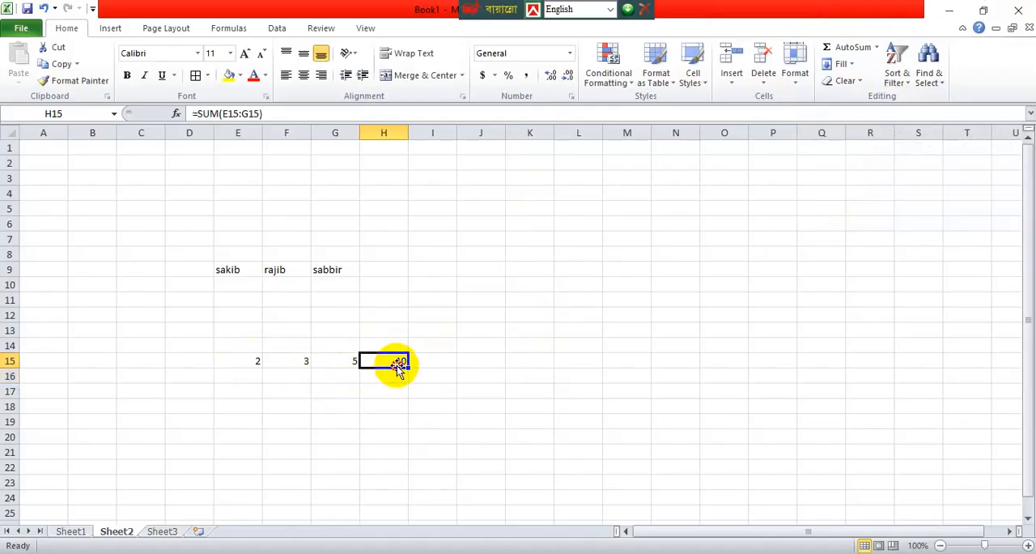
left_click(881, 48)
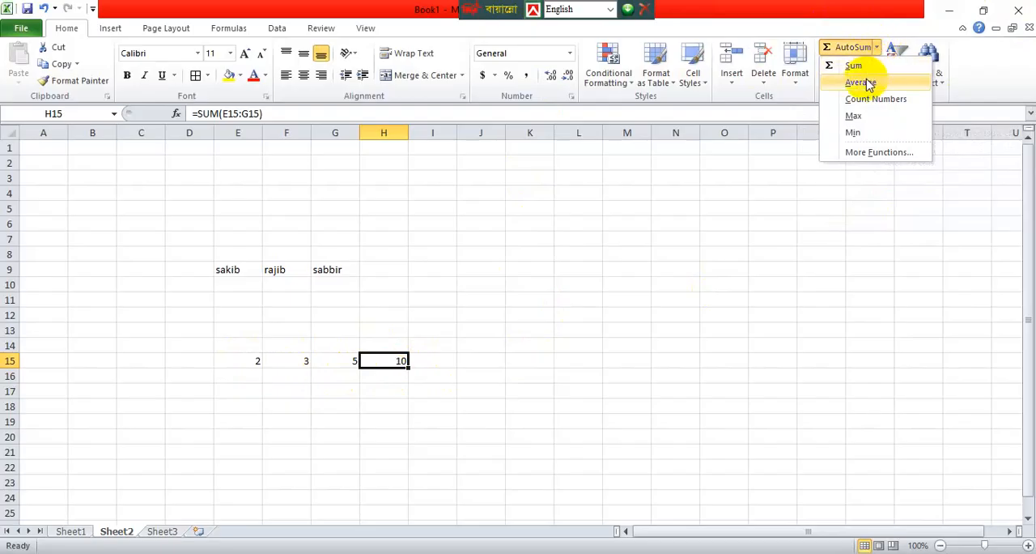
left_click(860, 134)
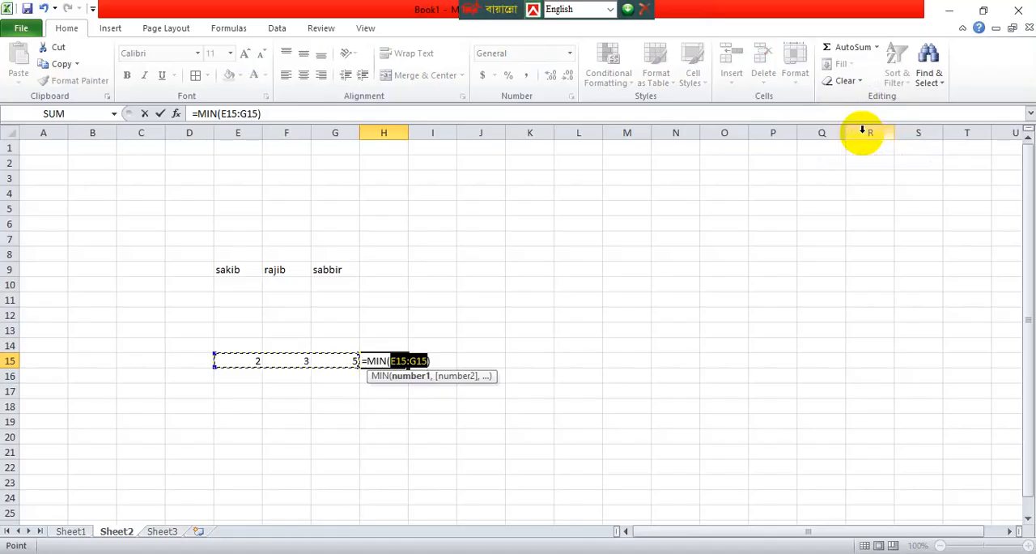
key("Return")
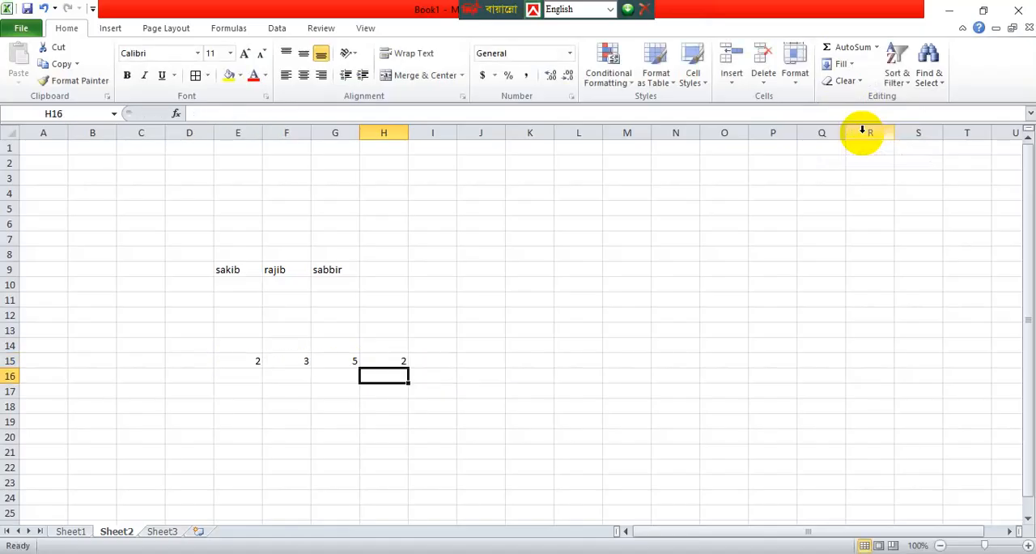
Edit the MIN formula in H15 so that its range reads E5:G15.
double_click(397, 360)
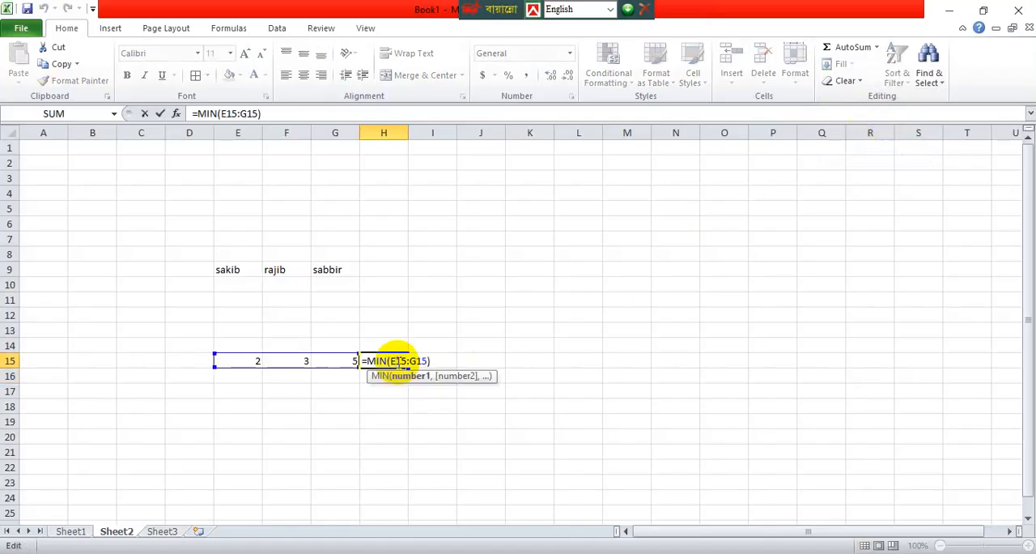
key("BackSpace")
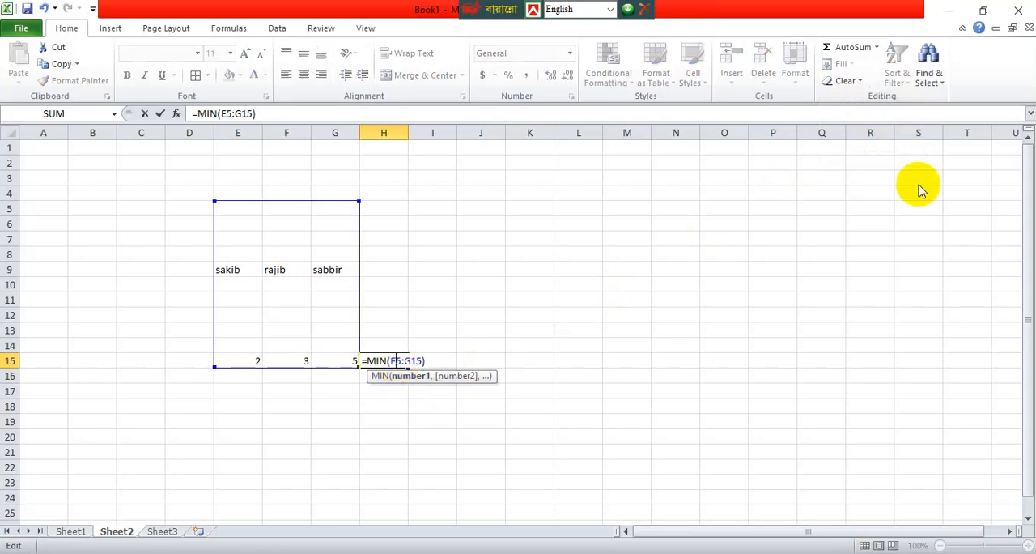
left_click(678, 272)
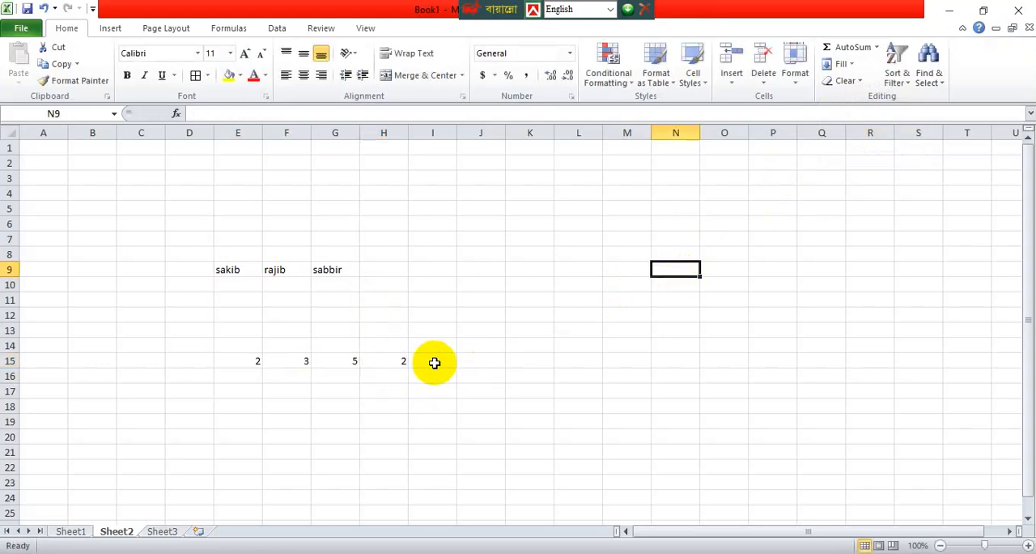
Replace the formula in H15 with the AutoSum Average function over E15:G15.
left_click(400, 359)
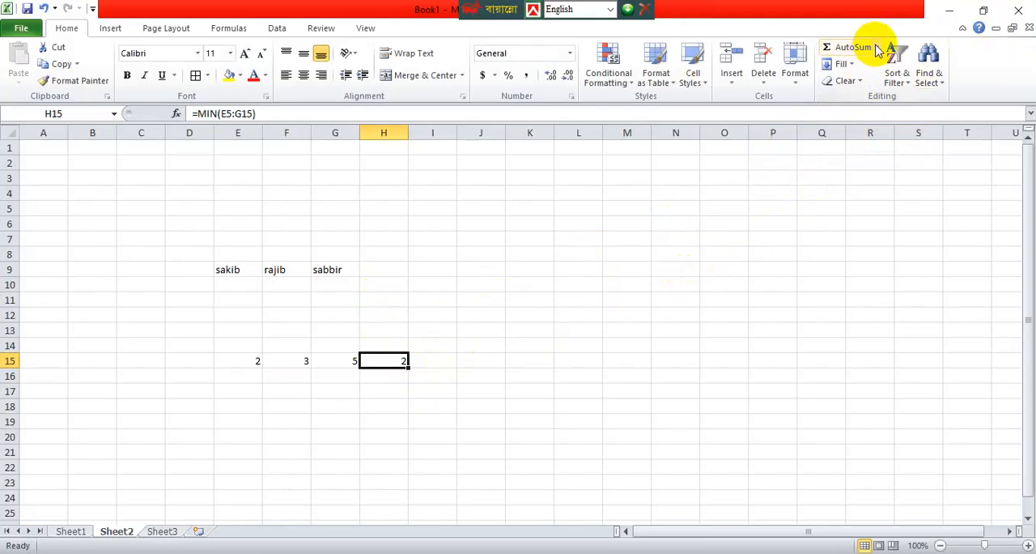
left_click(876, 47)
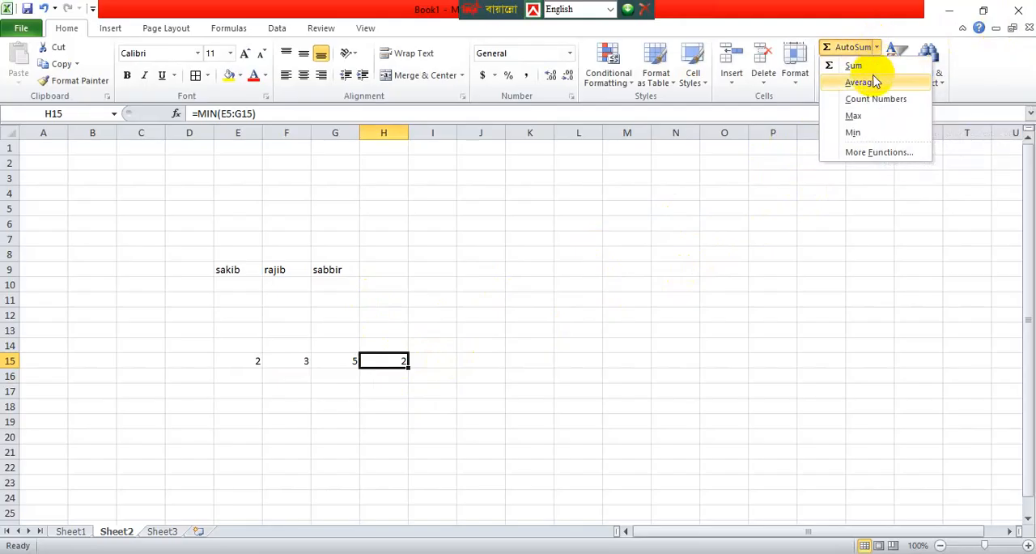
left_click(868, 84)
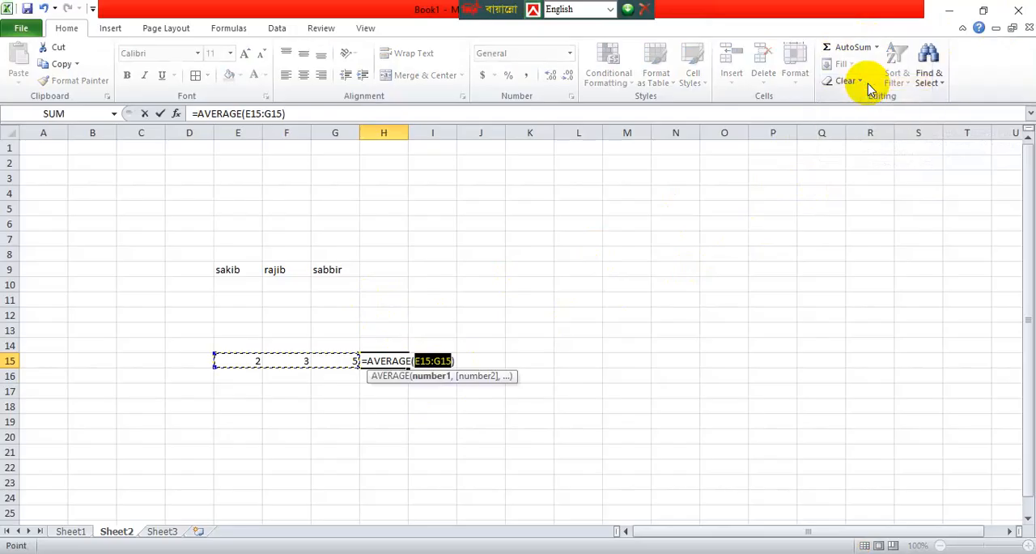
key("Return")
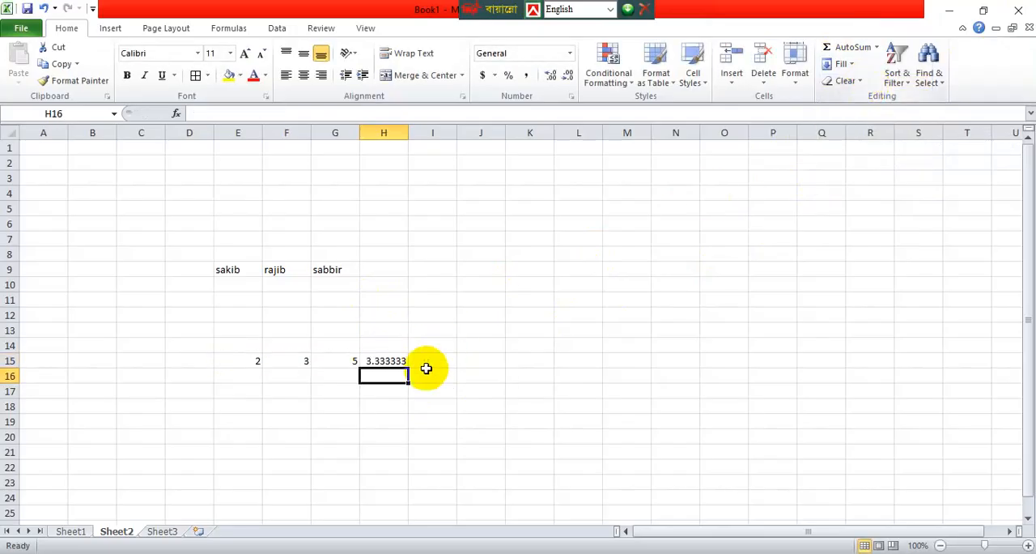
left_click(392, 360)
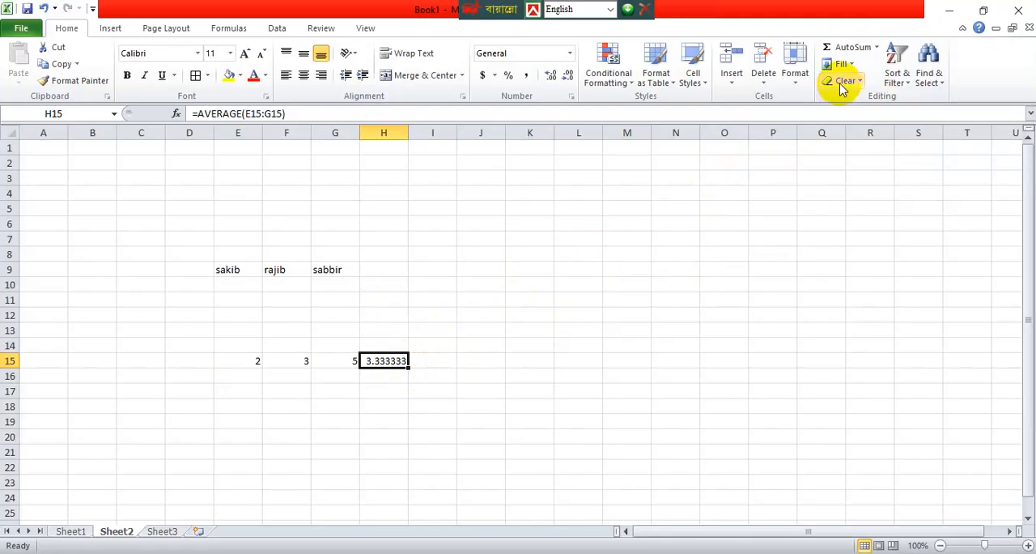
Replace the formula in H15 with the AutoSum Count Numbers function over E15:G15.
left_click(879, 47)
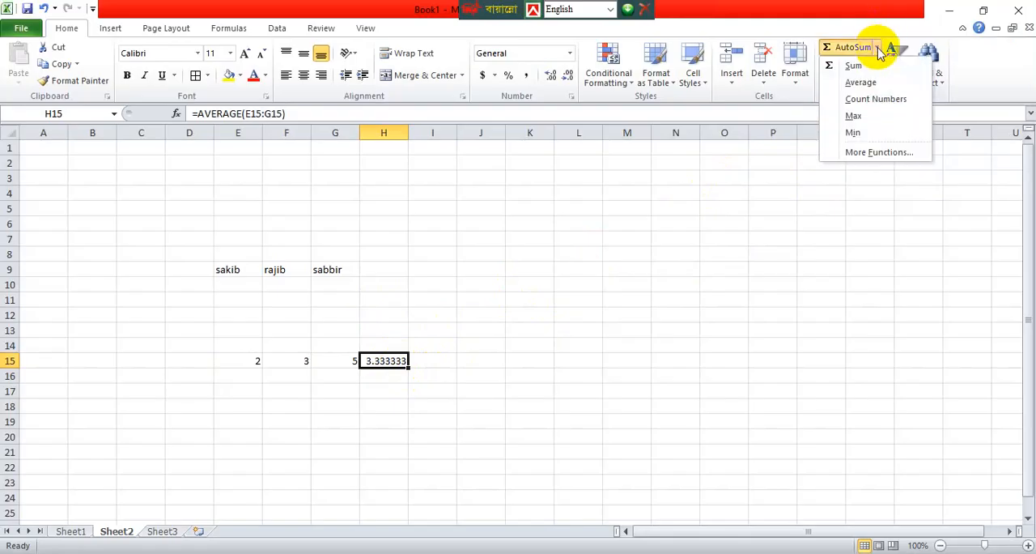
left_click(875, 99)
key("Return")
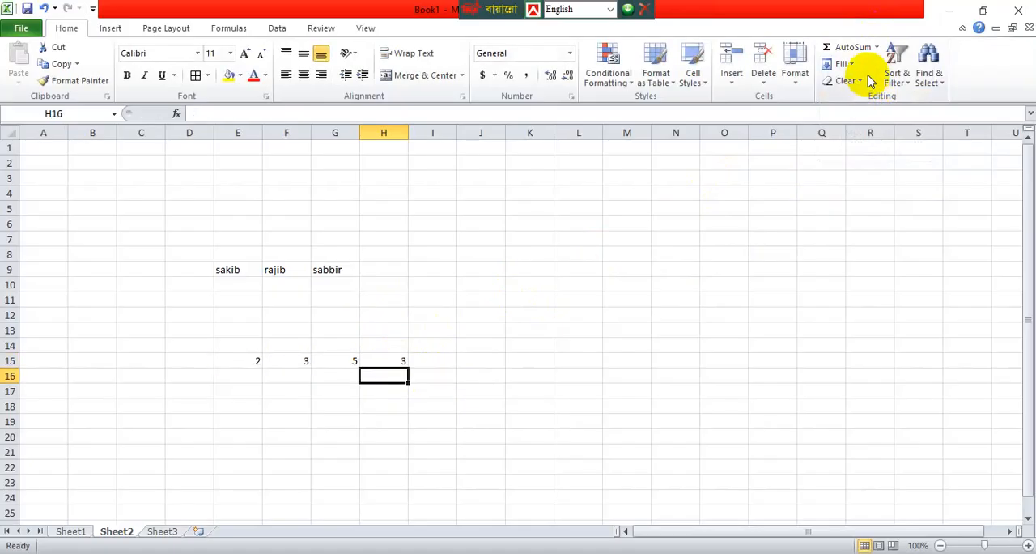
Insert the AutoSum Max function in H16 with H15 as its argument.
left_click(878, 48)
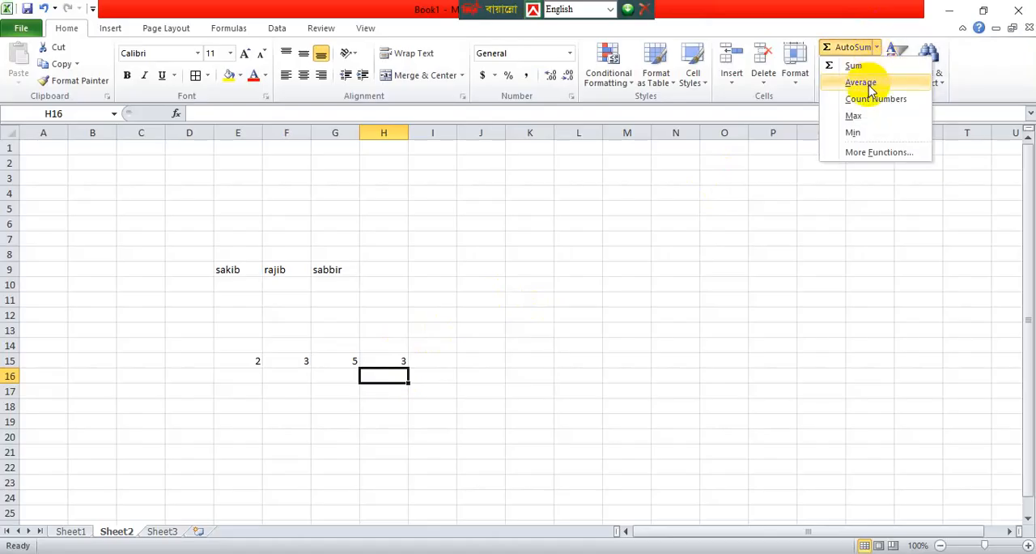
left_click(863, 118)
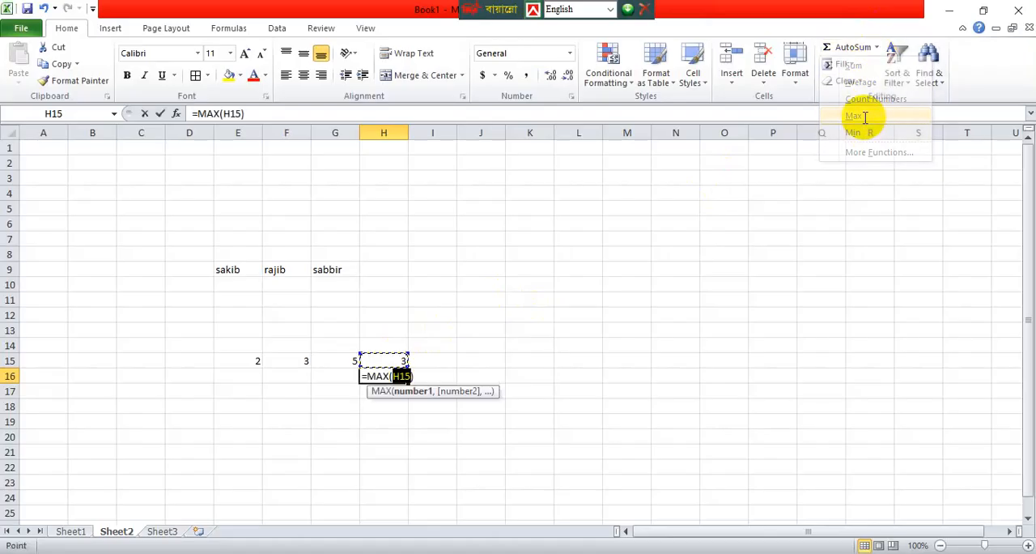
key("Return")
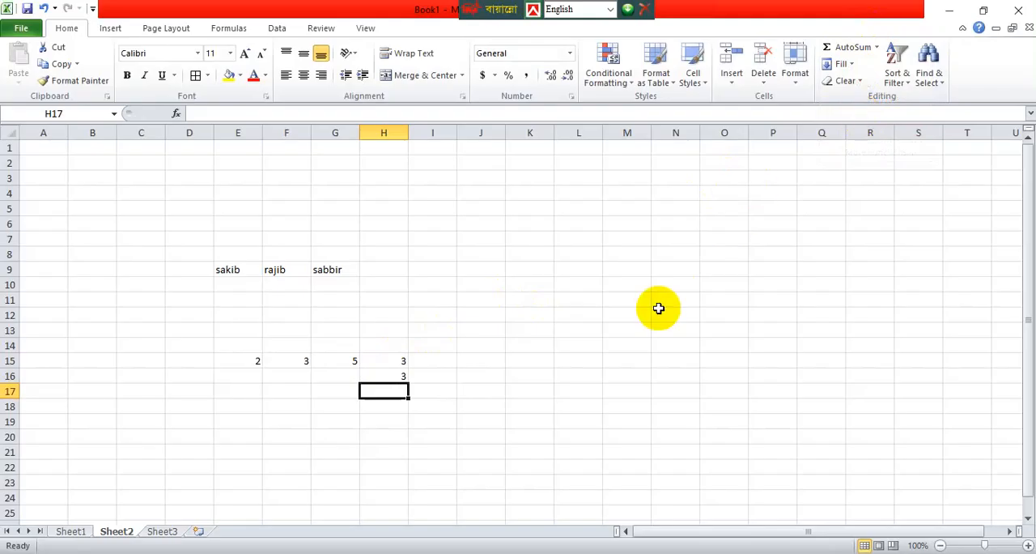
Replace the formula in H15 with the AutoSum Max function over E15:G15.
left_click(399, 360)
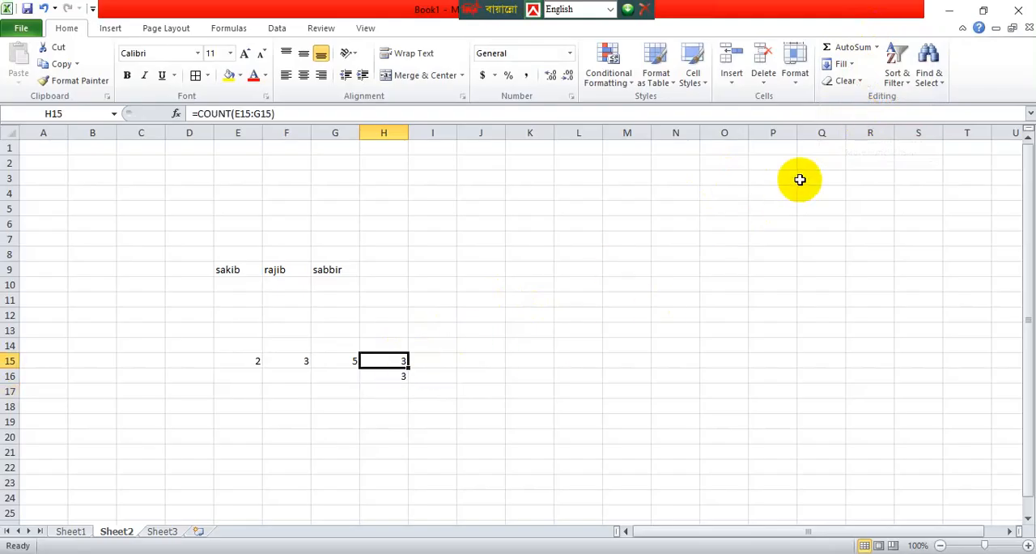
left_click(882, 48)
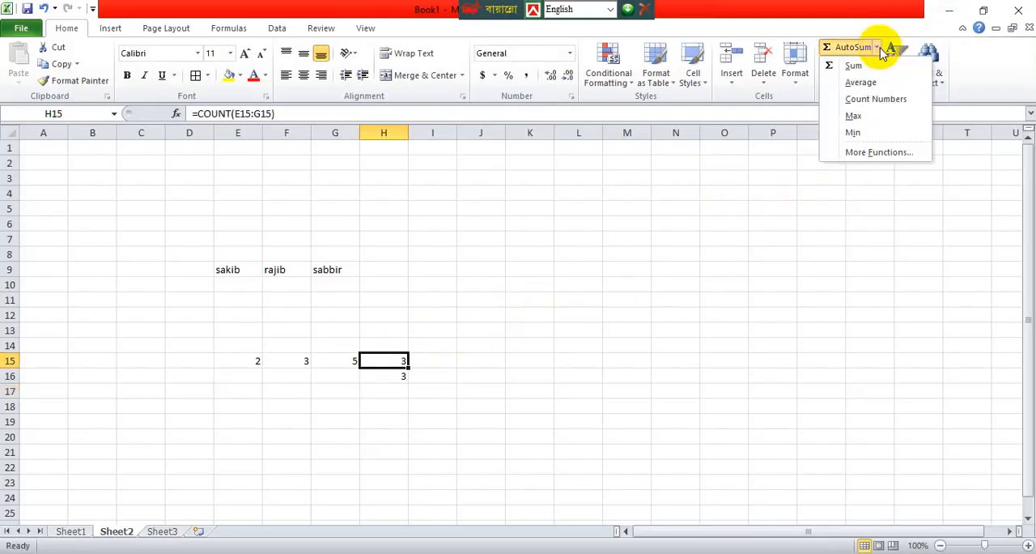
left_click(857, 117)
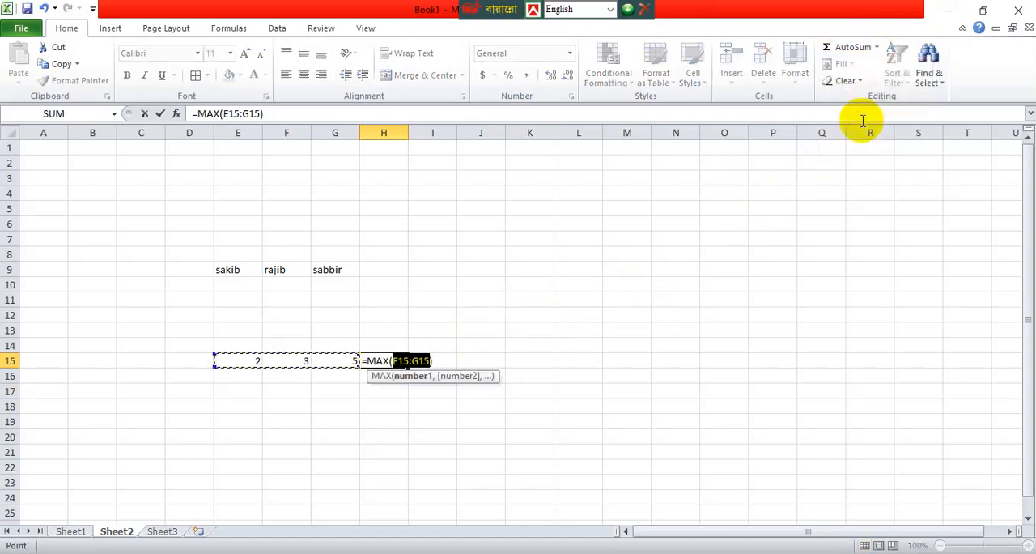
key("Return")
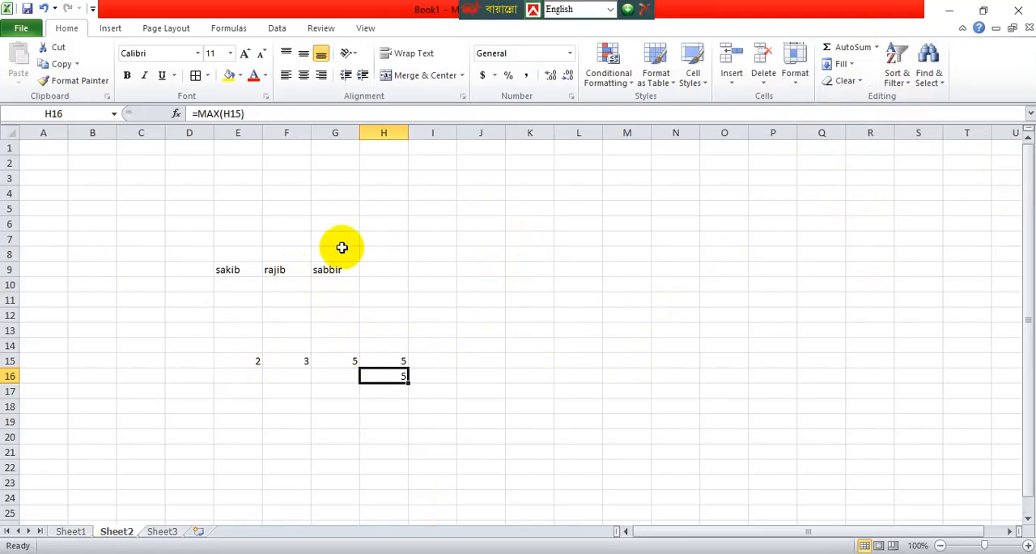
Enter the numbers 1, 2 and 3 one below another in cells K10 to K12.
left_click(545, 289)
type("1")
key("Return")
type("2")
key("Return")
type("3")
key("Return")
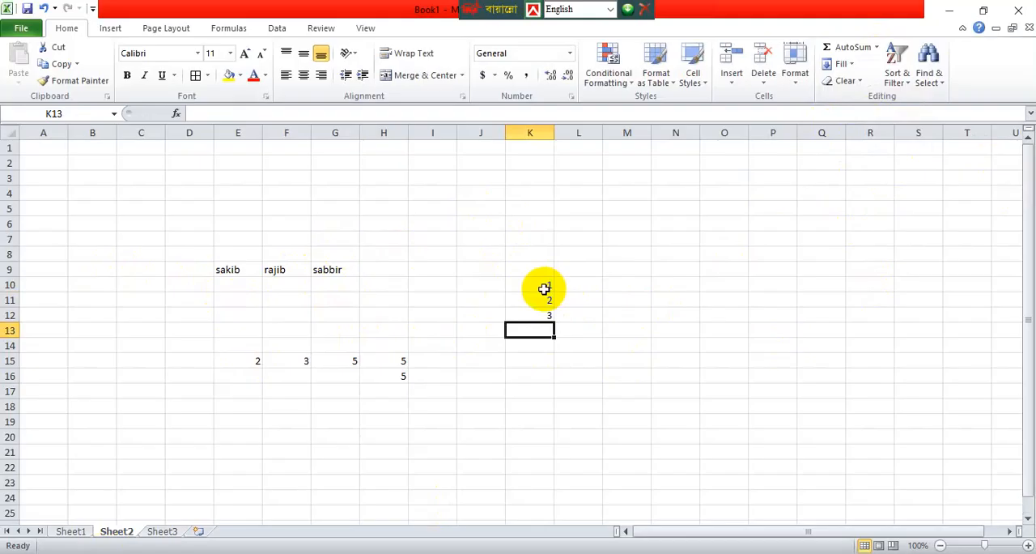
Enter 1 and 2 in L10 and L11, and extend the sequence down to L22 with the fill handle.
left_click(569, 292)
type("1")
key("Return")
type("2")
key("Return")
left_click(597, 282)
left_click(599, 301)
left_click_drag(599, 285, 605, 476)
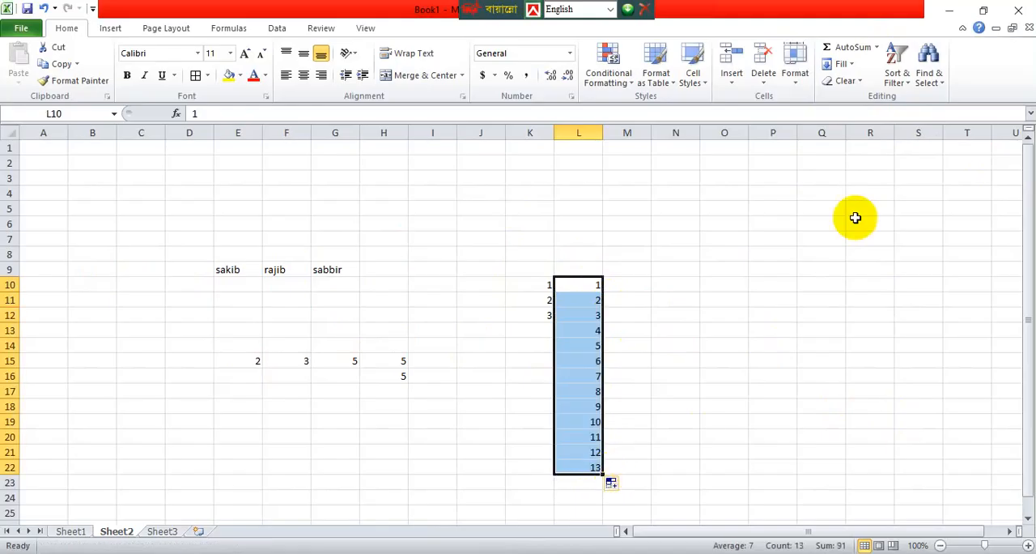
Enter the starting value 1 in cell N3.
left_click(677, 177)
type("1")
key("Return")
left_click_drag(772, 421, 772, 431)
left_click(688, 176)
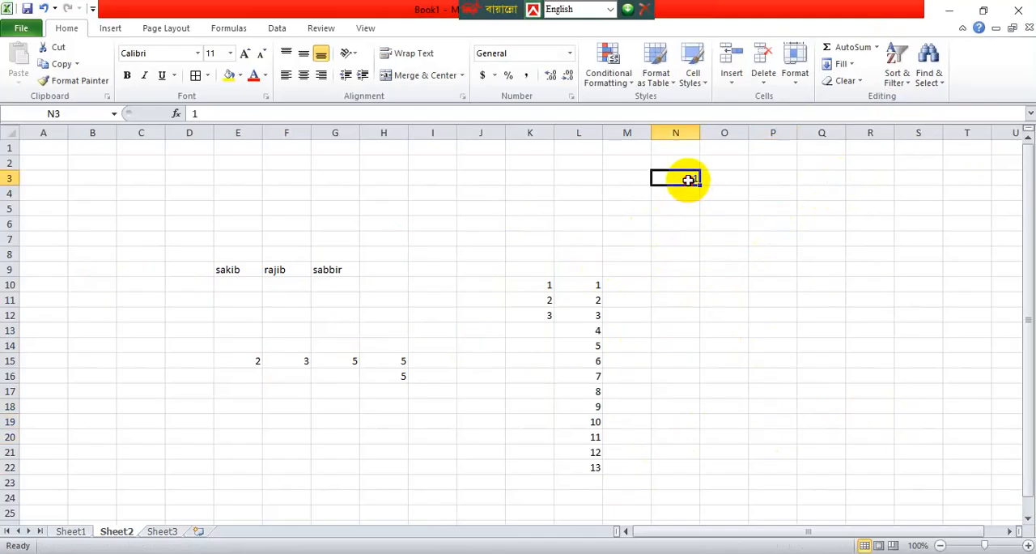
double_click(692, 178)
left_click(724, 270)
left_click(673, 177)
double_click(680, 178)
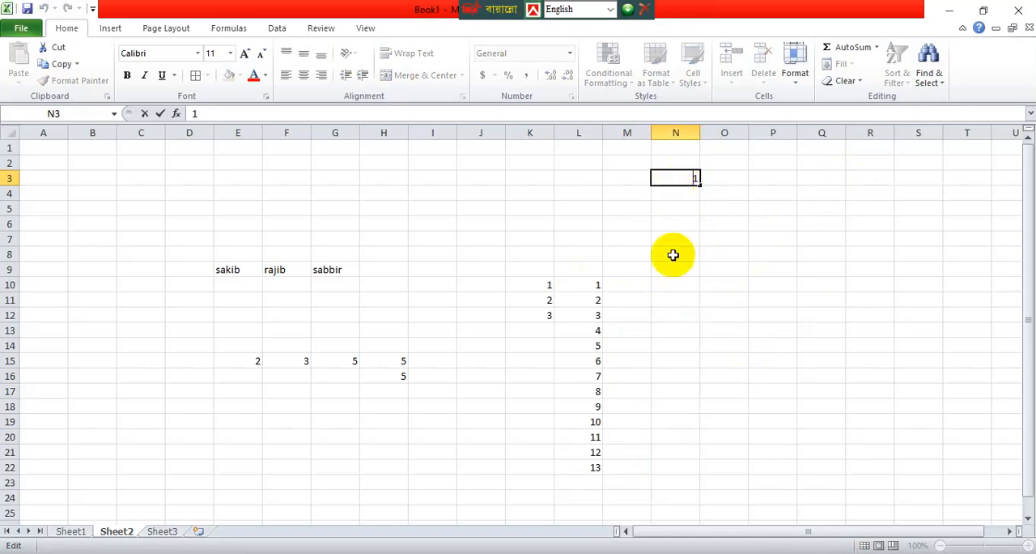
left_click(676, 322)
double_click(692, 180)
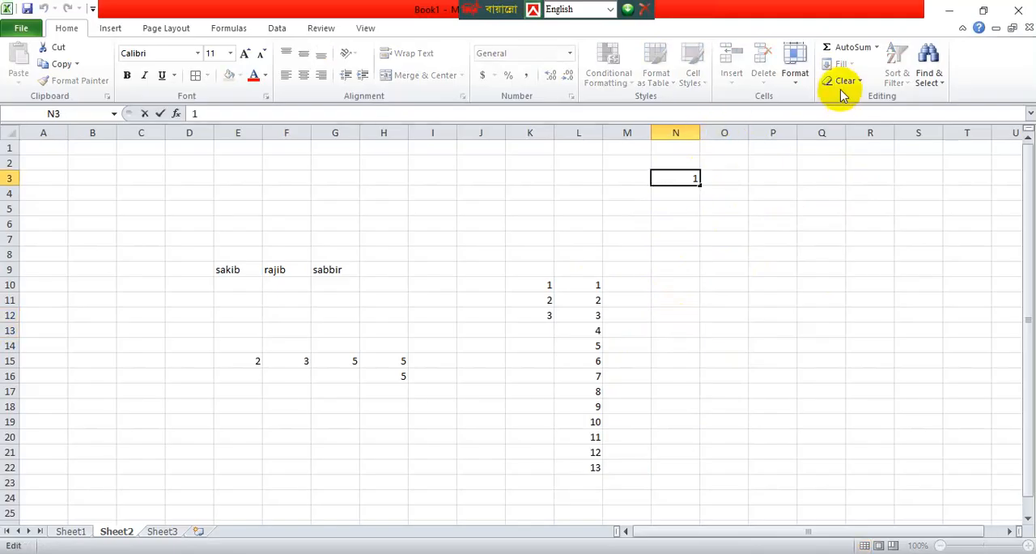
left_click(796, 251)
Fill a linear series in columns from N3 with a step value of 1 and a stop value of 20.
left_click(671, 180)
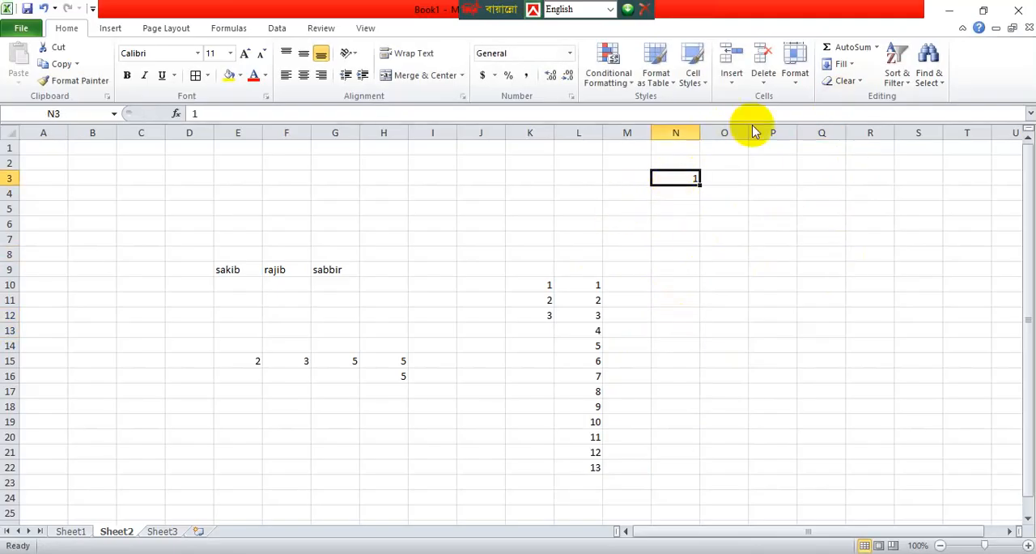
left_click(855, 66)
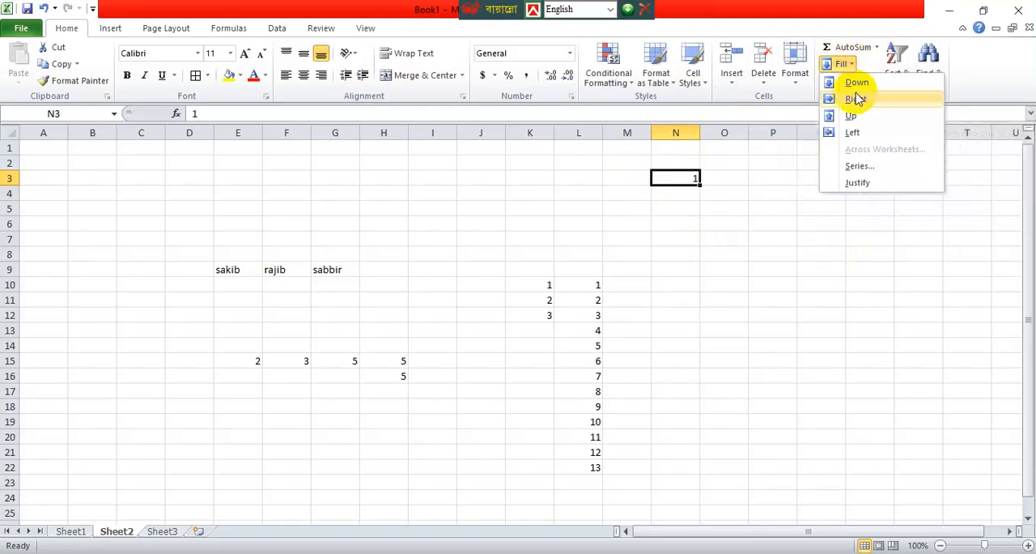
left_click(857, 166)
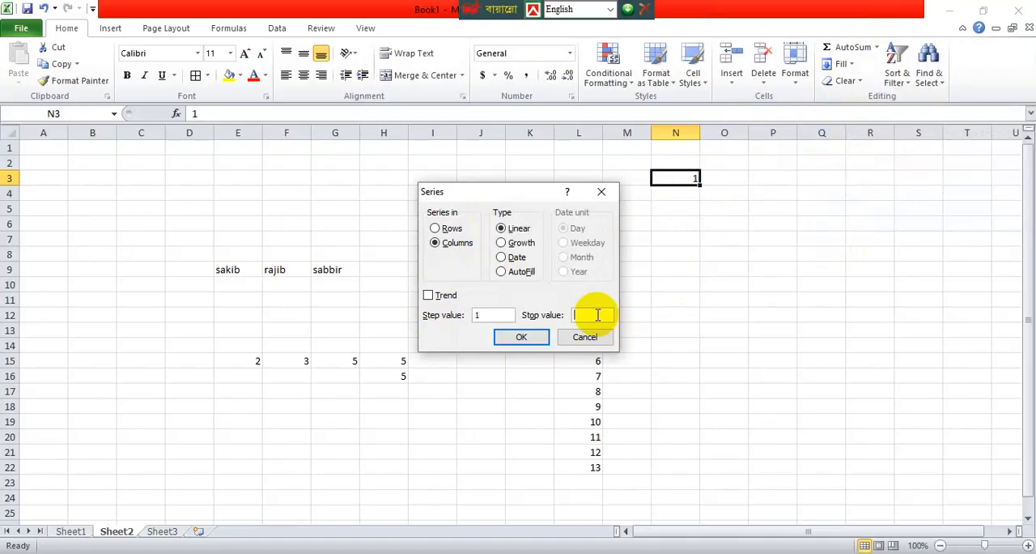
left_click(518, 338)
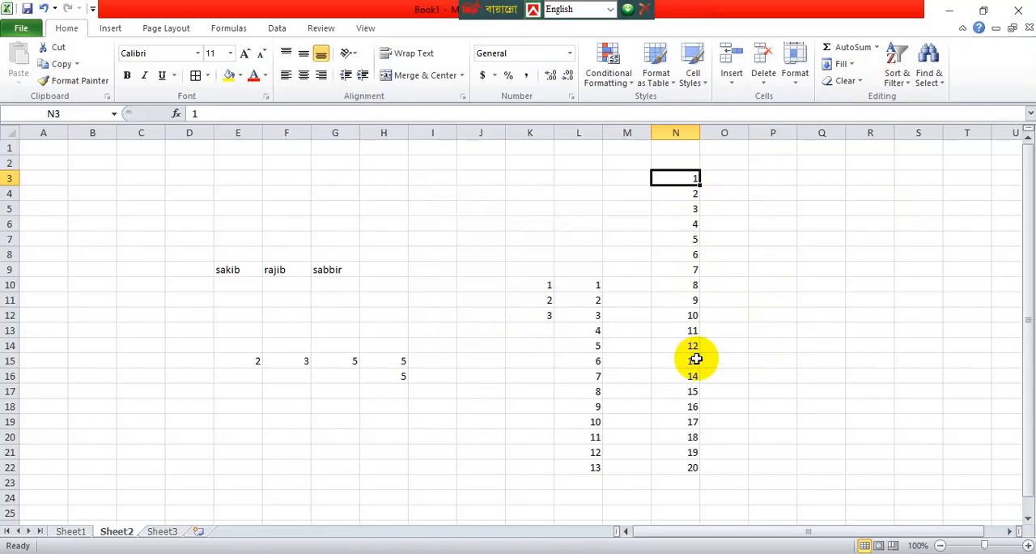
Clear everything from cells N7:N14 with the Clear All option.
left_click_drag(688, 236, 687, 344)
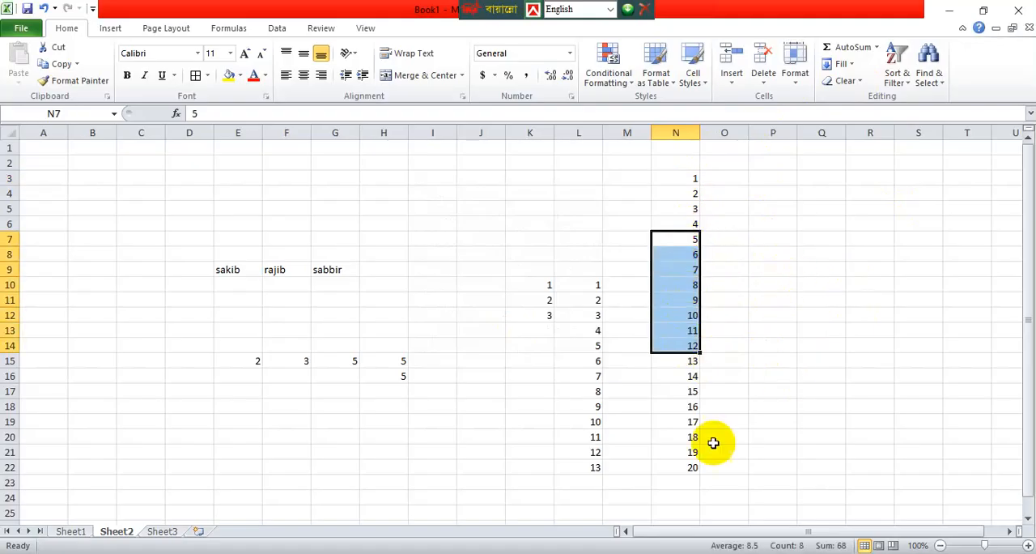
left_click(859, 88)
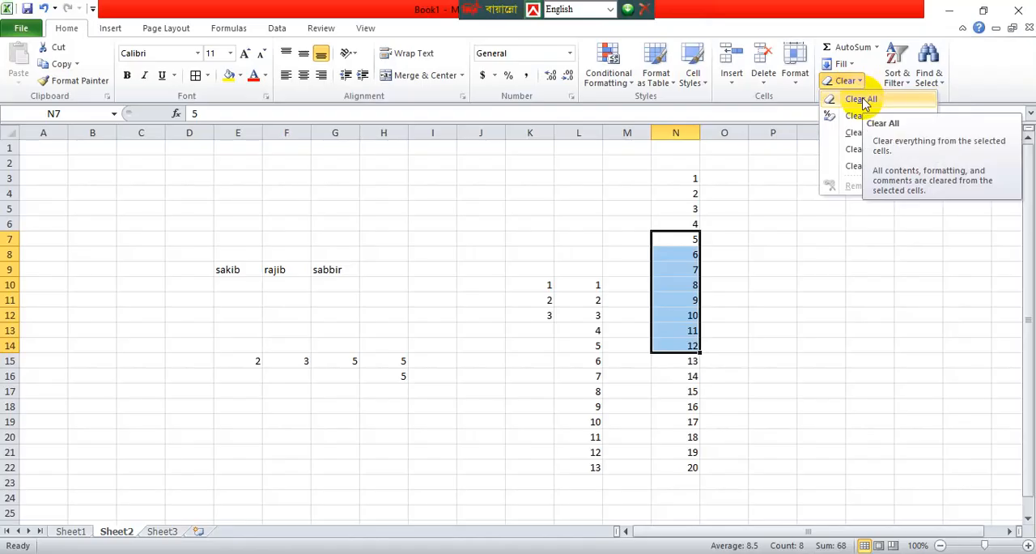
left_click(862, 100)
left_click(821, 224)
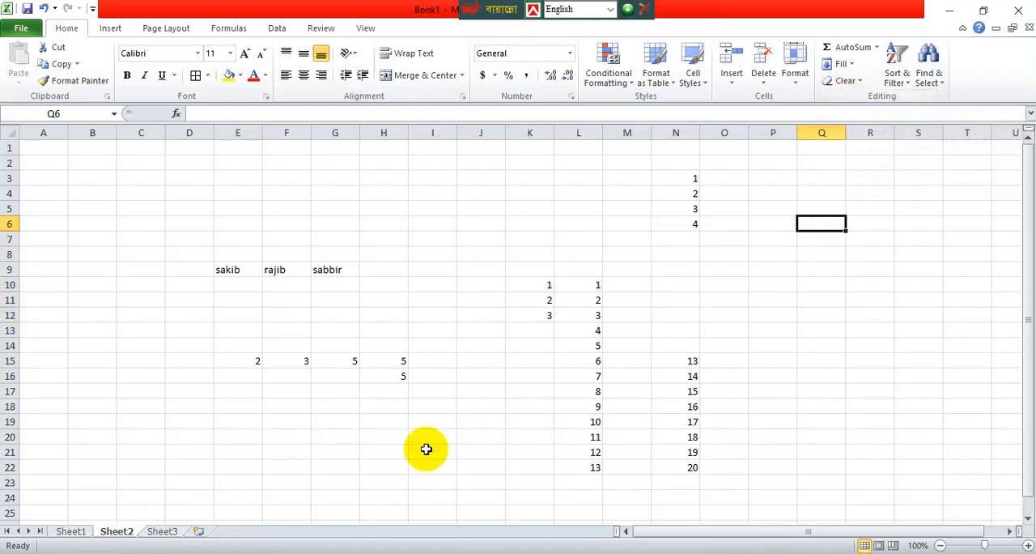
Delete the contents of all cells on Sheet2.
key("ctrl+a")
key("Delete")
left_click_drag(426, 391, 426, 372)
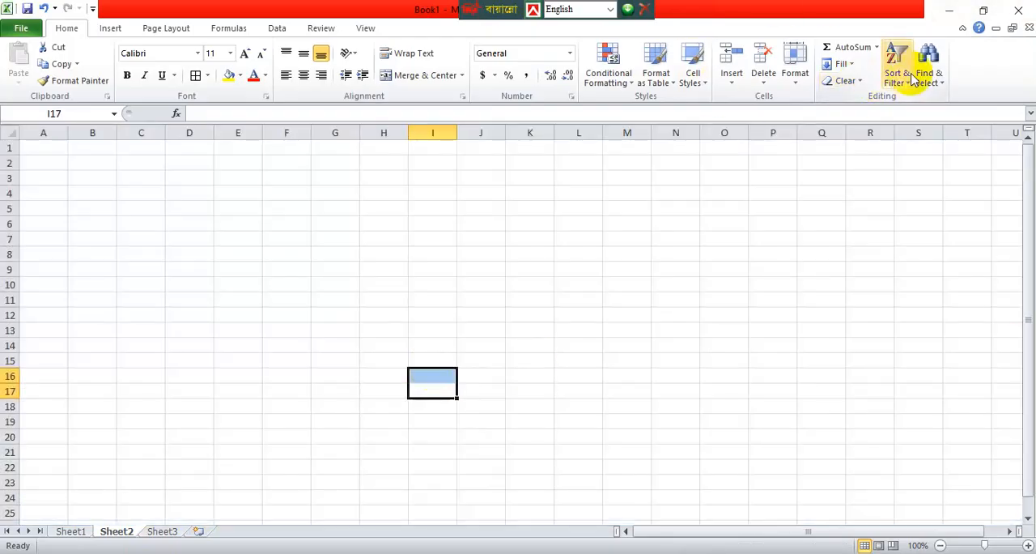
Enter the job titles manager, gm and offcer in cells C6, C7 and C8.
left_click(142, 232)
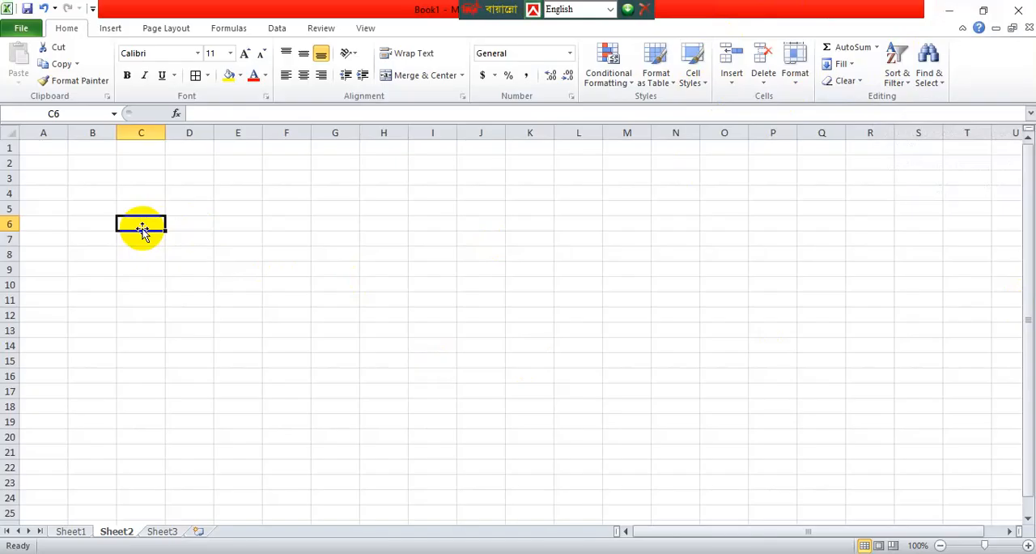
type("manager")
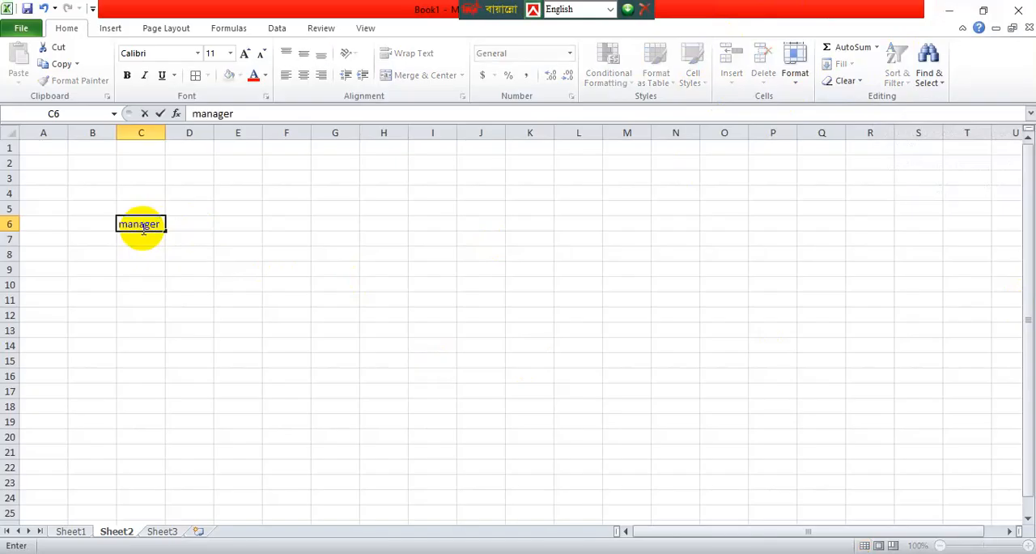
key("Return")
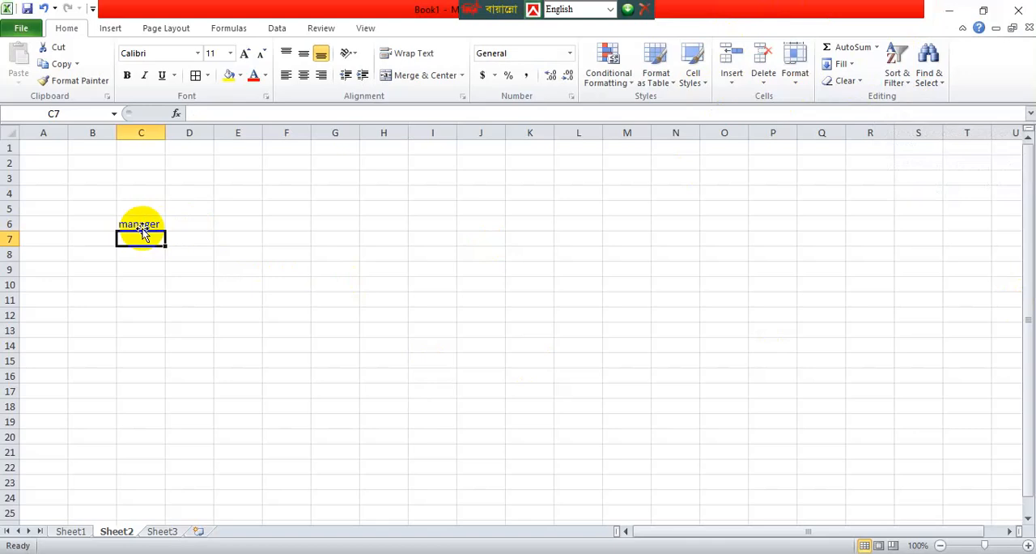
type("gm")
key("Return")
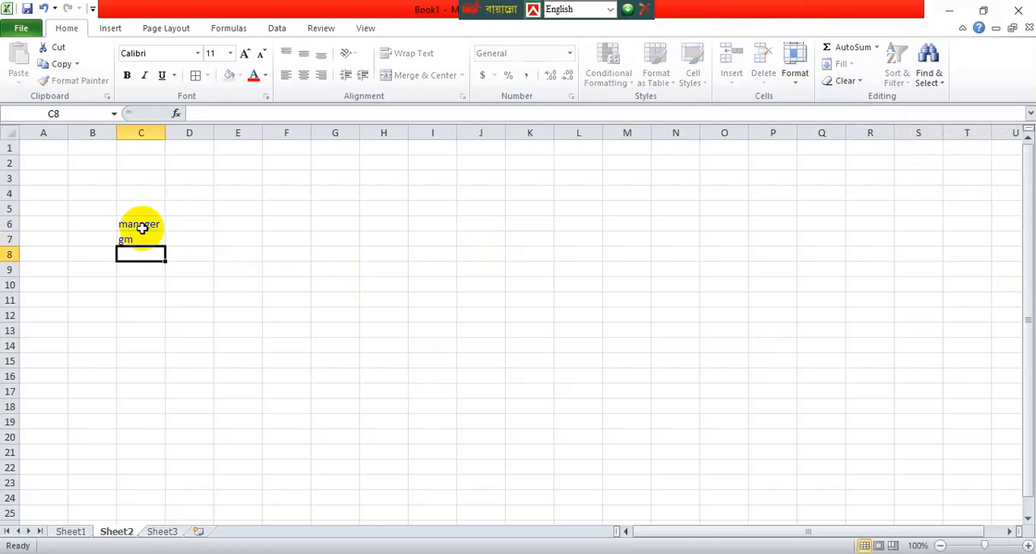
type("offcer")
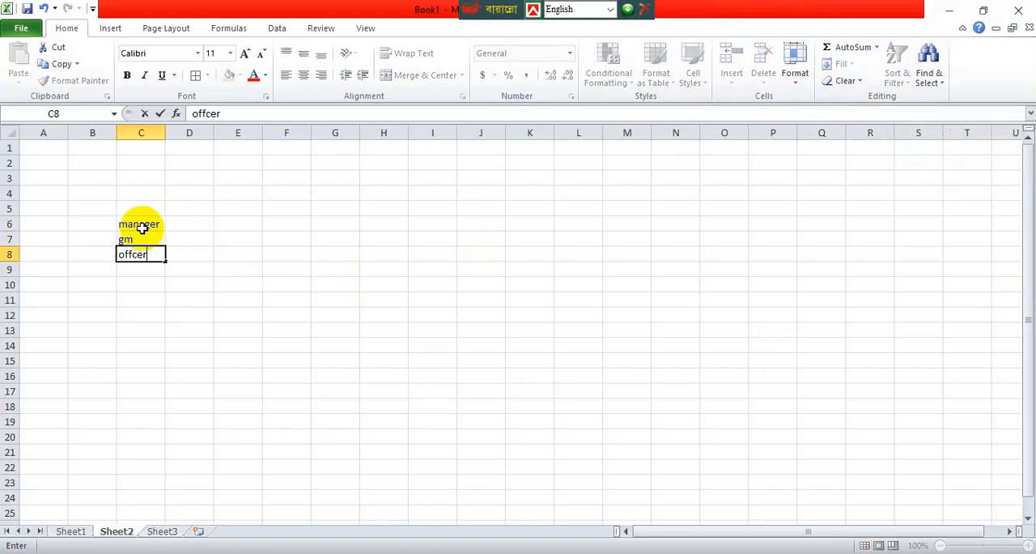
key("Return")
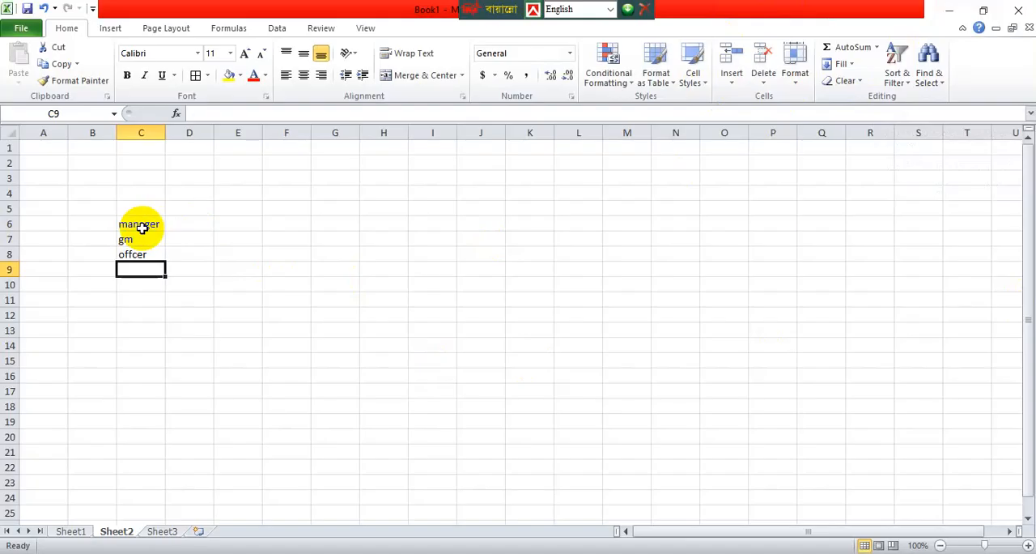
Continue the list in C9:C13 with manager, offcer, gm, pn and manager, and select cell C6.
type("manager")
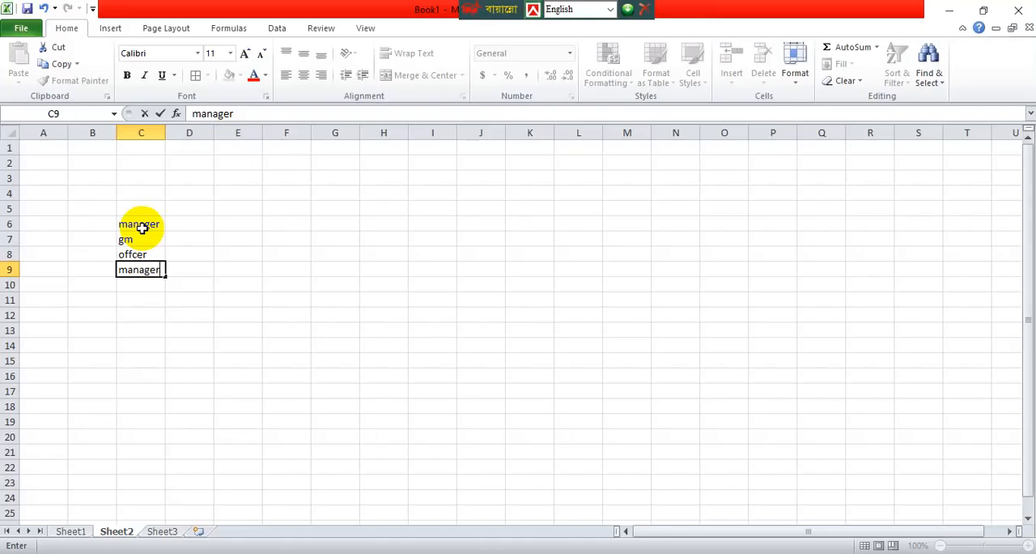
key("Return")
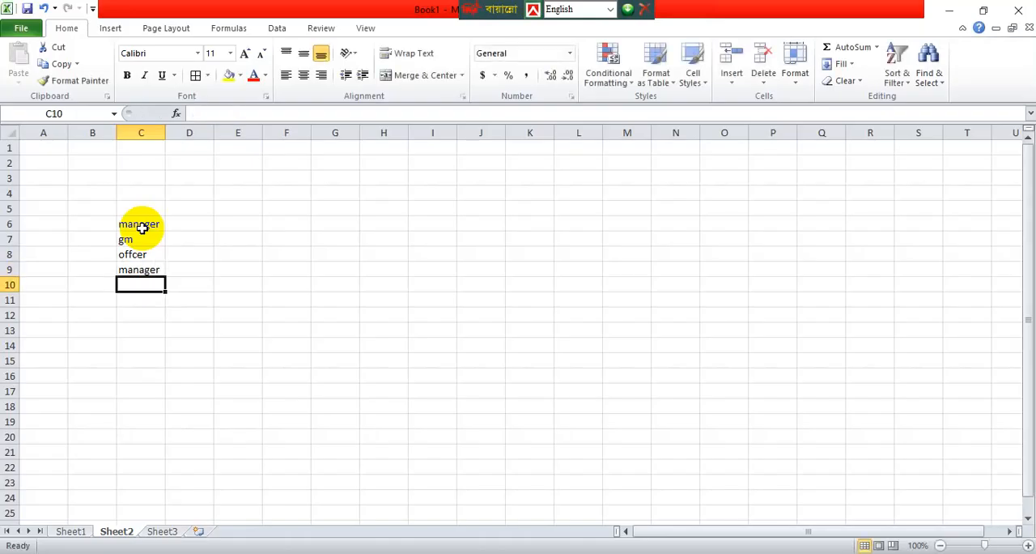
type("offcer")
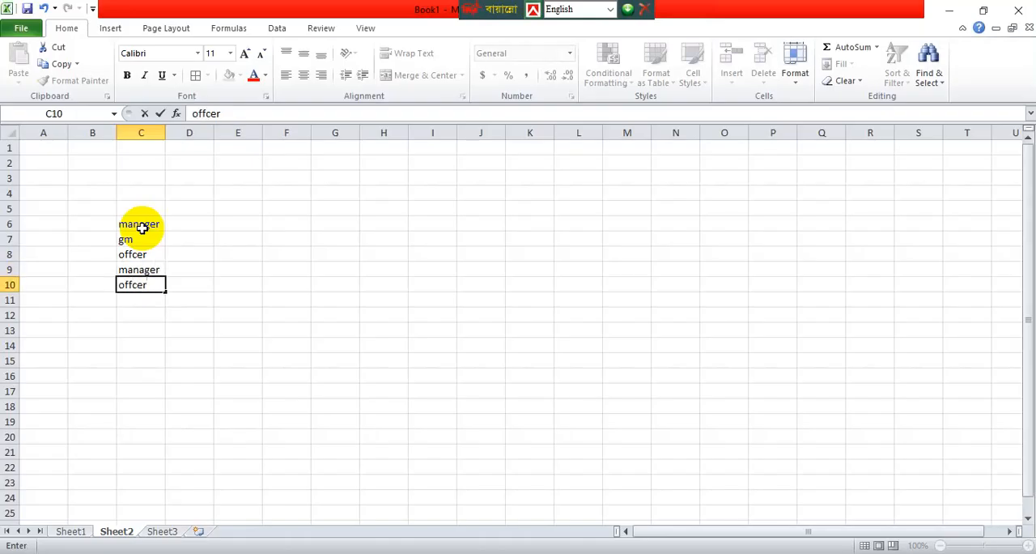
key("Return")
type("gm")
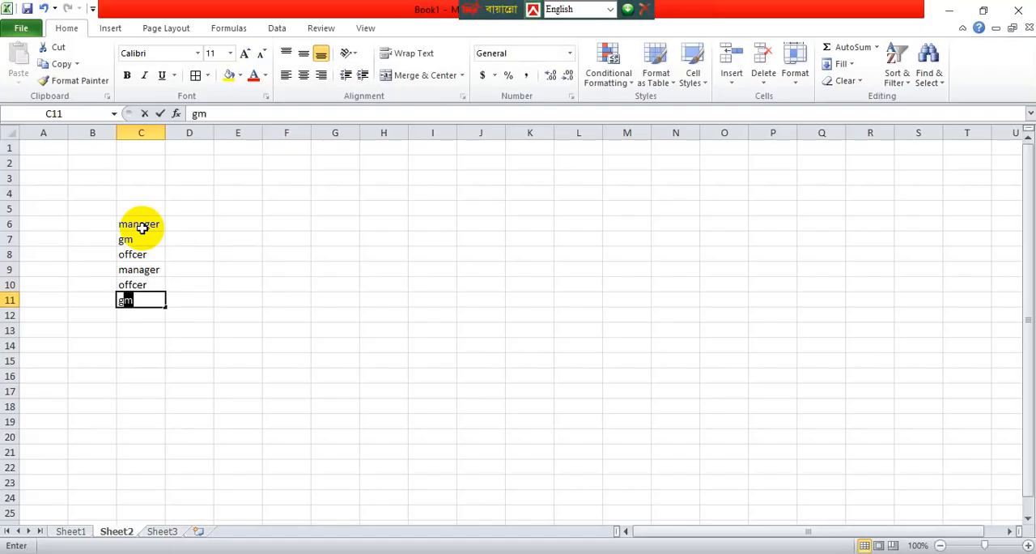
key("Return")
type("pn")
key("Return")
type("manager")
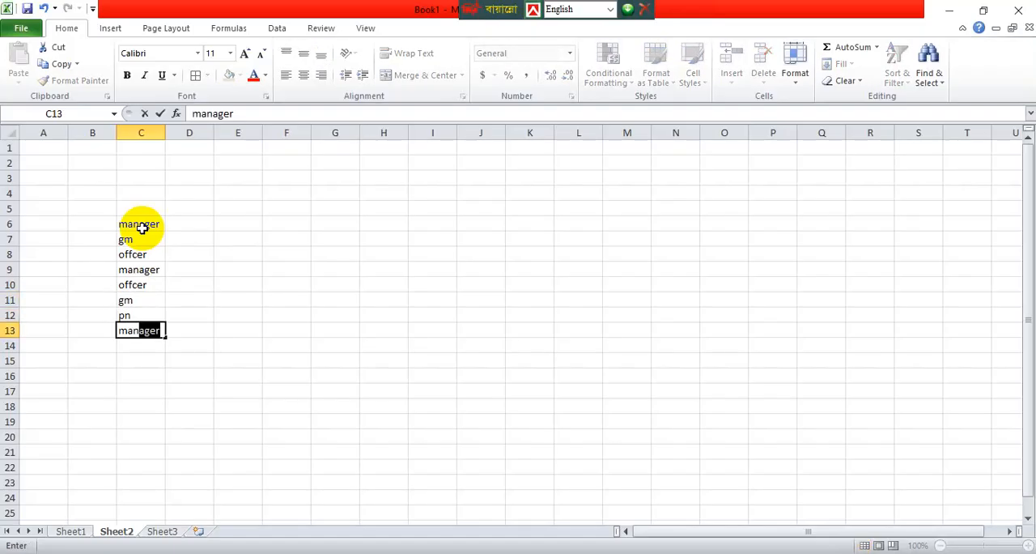
left_click(190, 304)
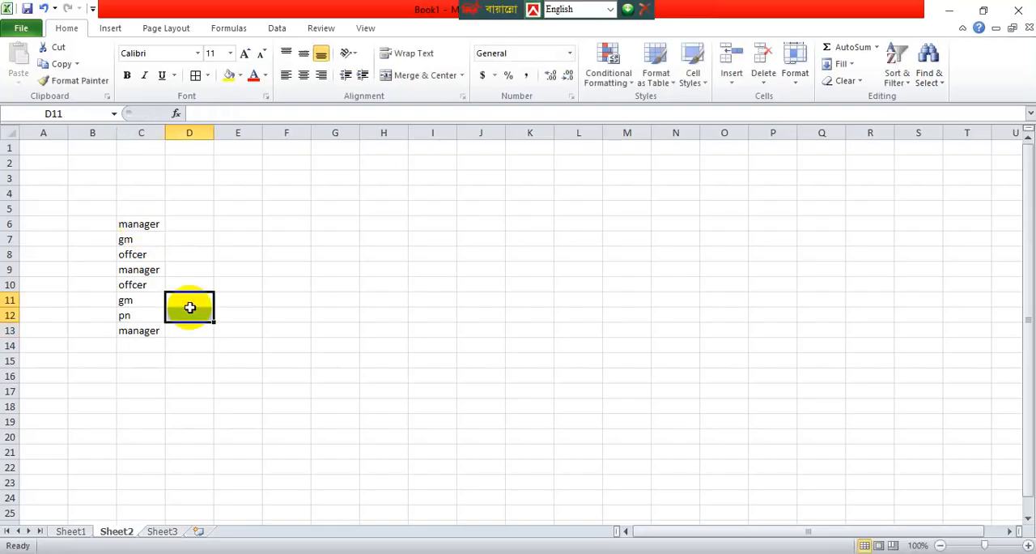
left_click(129, 225)
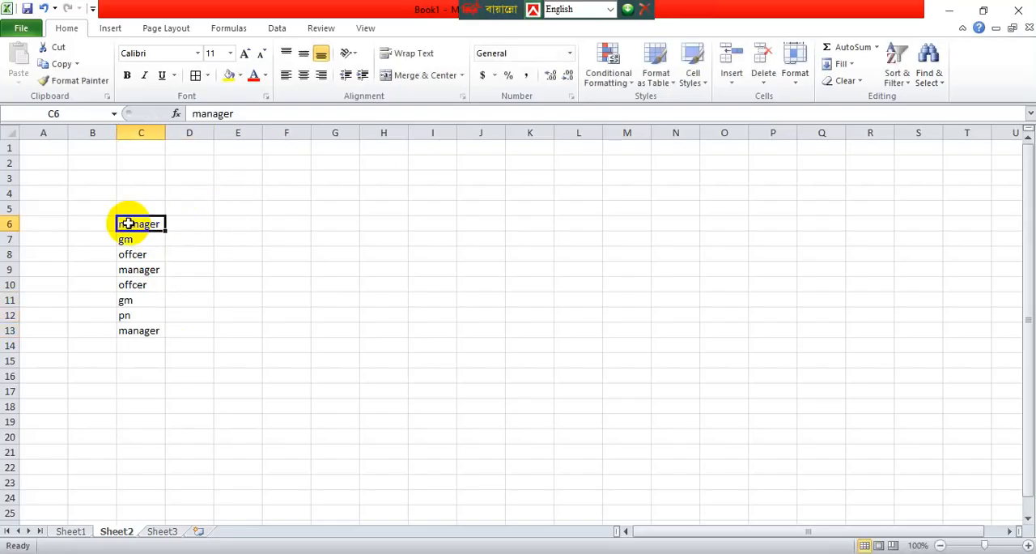
Set the font color of the manager entries in C6, C9 and C13 to red.
left_click(252, 75)
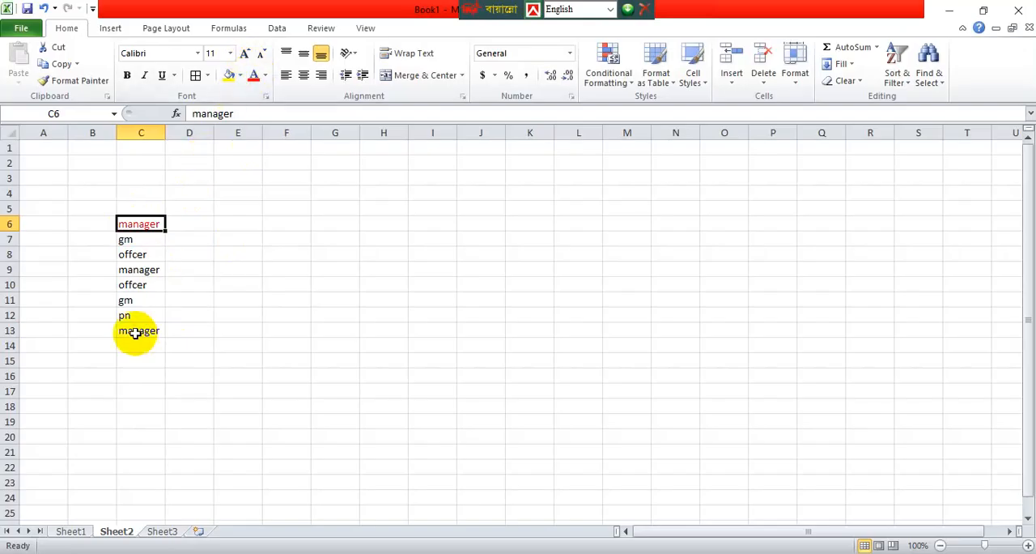
left_click(144, 270)
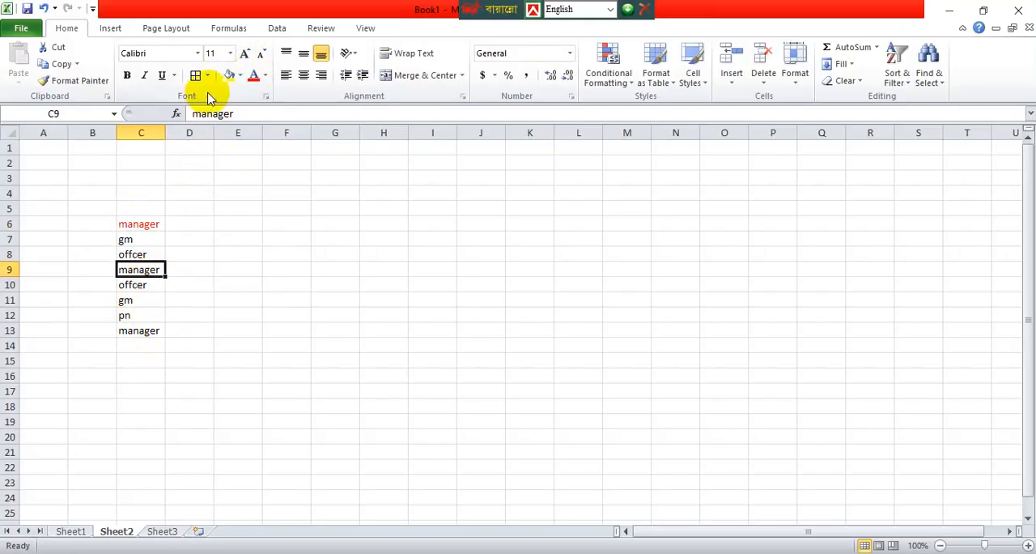
left_click(256, 76)
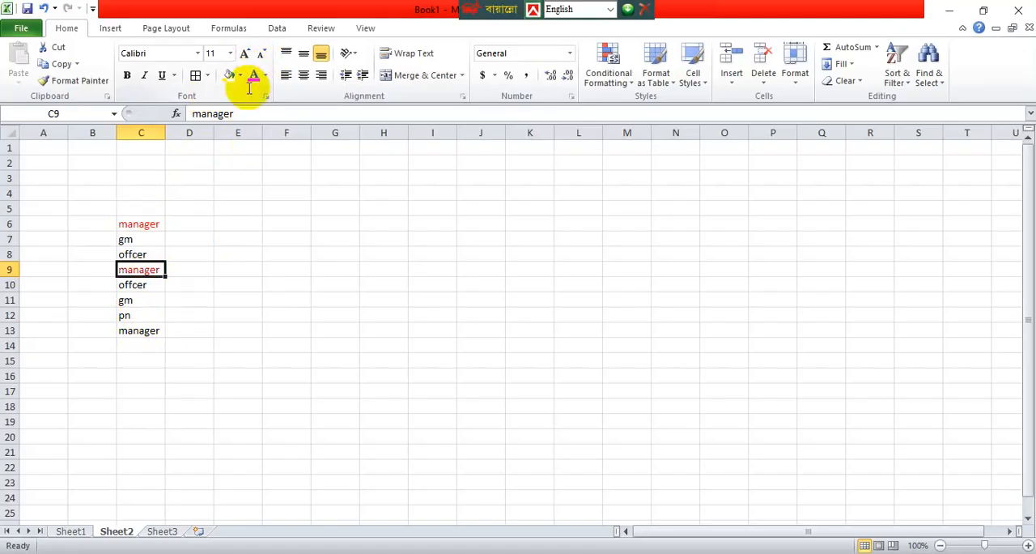
left_click(151, 330)
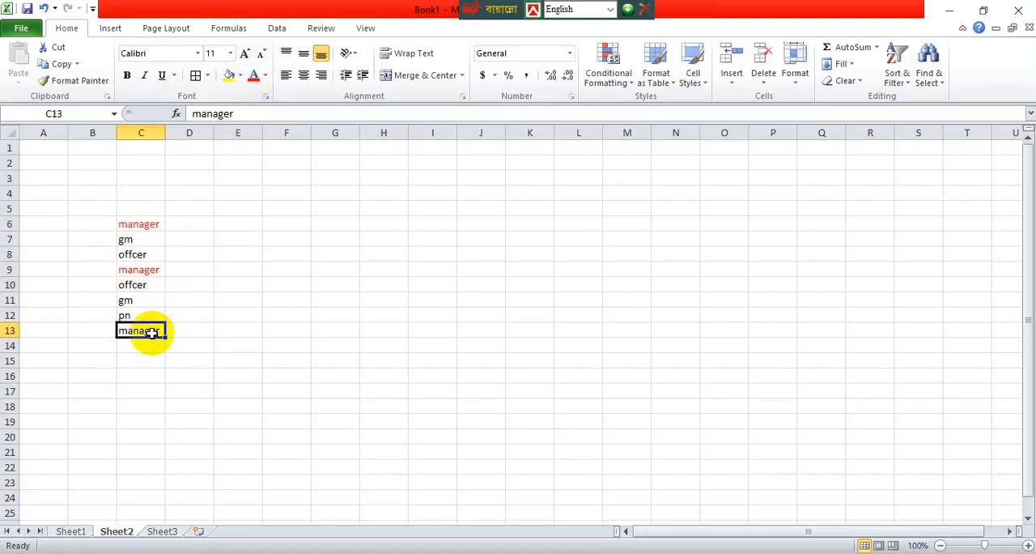
left_click(254, 81)
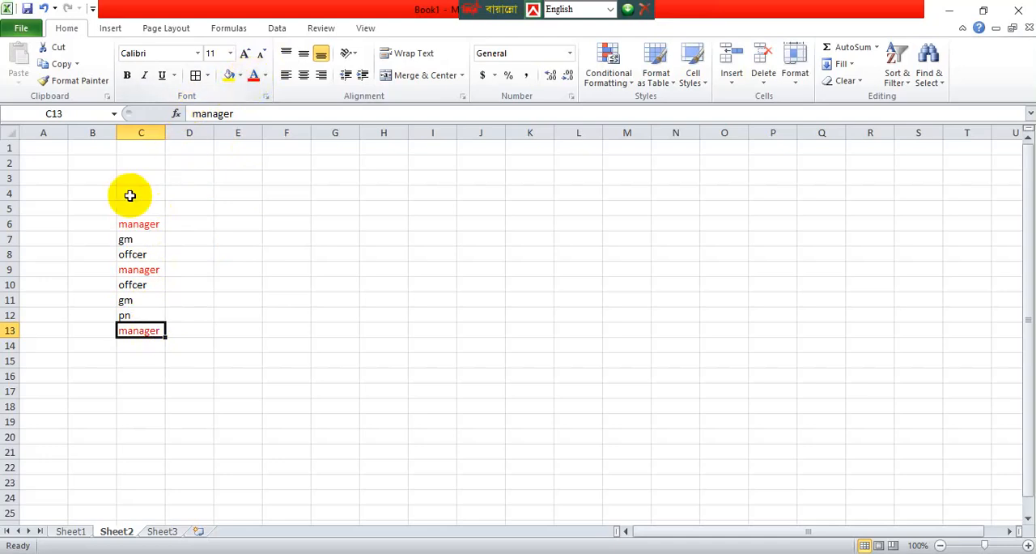
Set the font color of the gm entries in C7 and C11 to standard light blue.
left_click(136, 239)
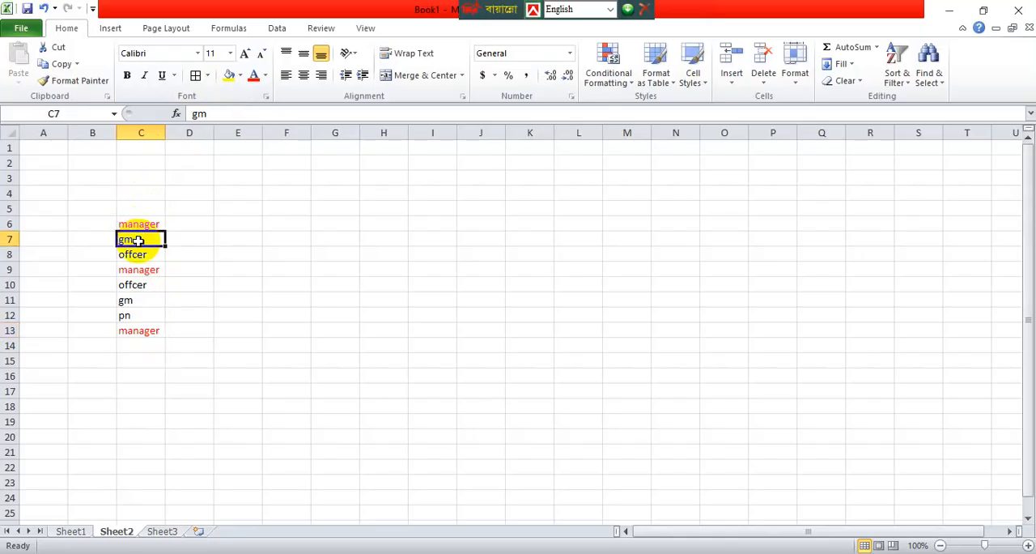
left_click(266, 76)
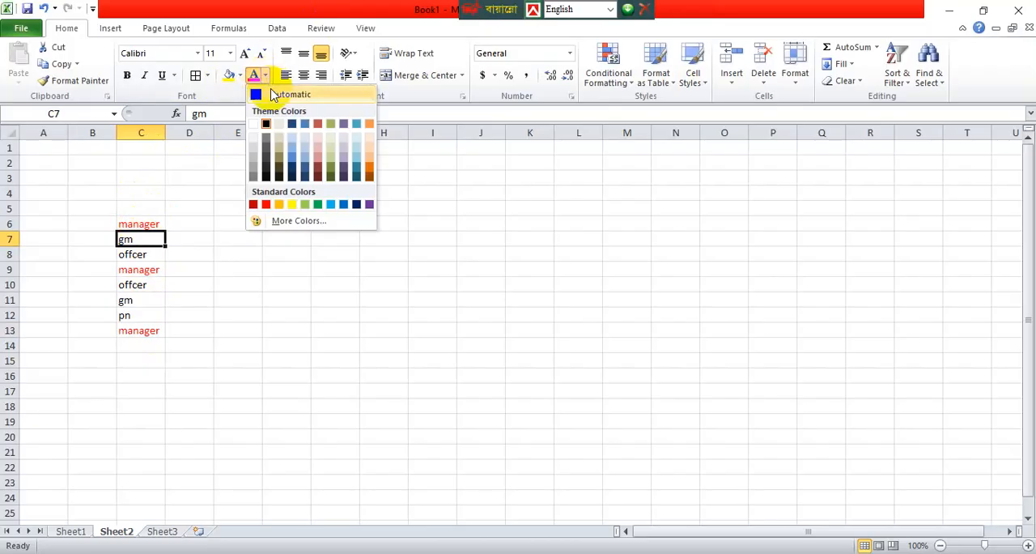
left_click(332, 204)
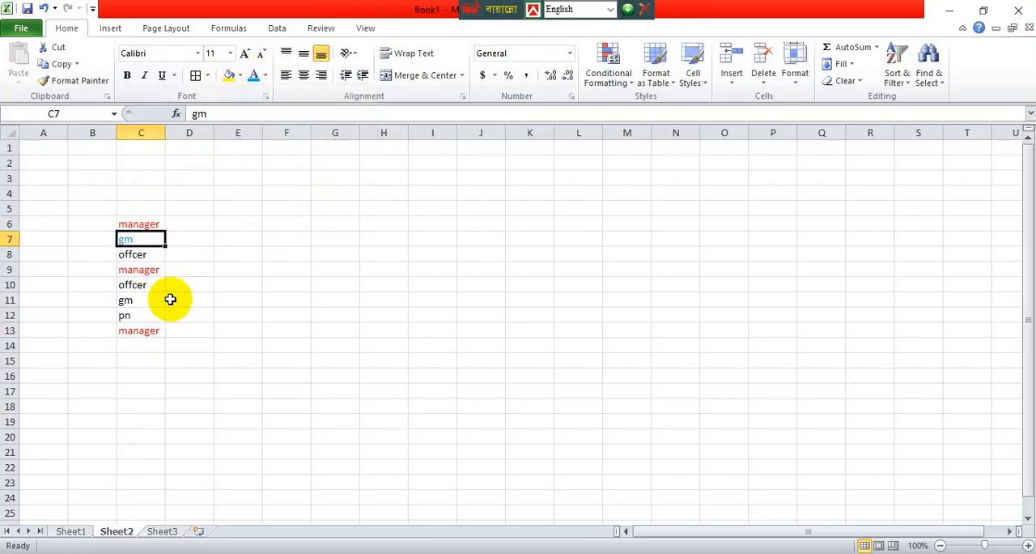
left_click(154, 299)
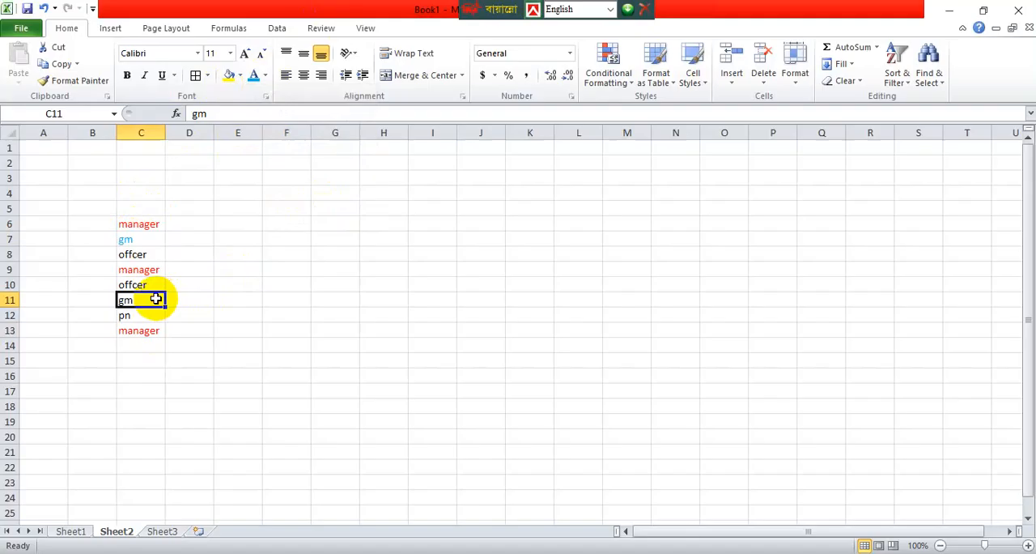
left_click(265, 75)
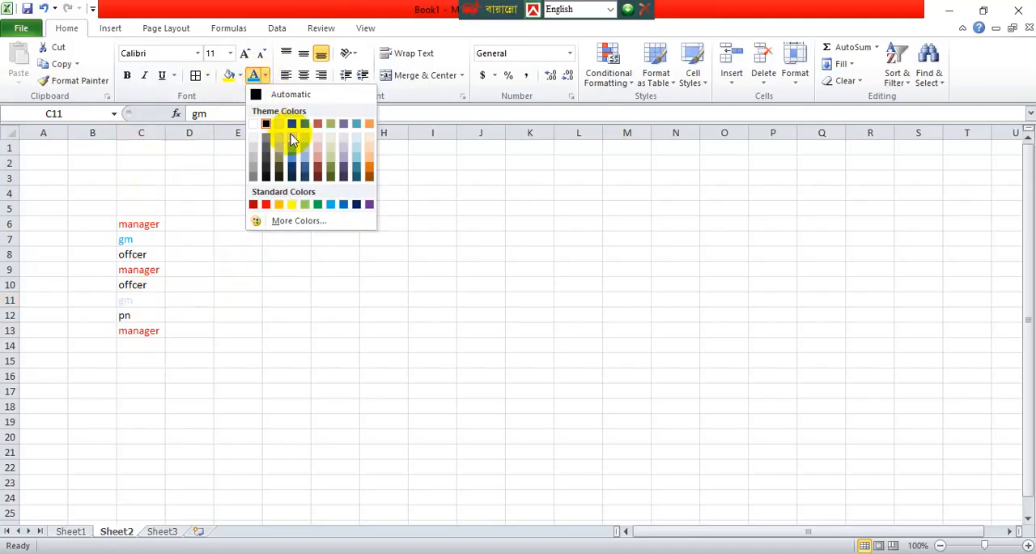
left_click(329, 205)
left_click(362, 227)
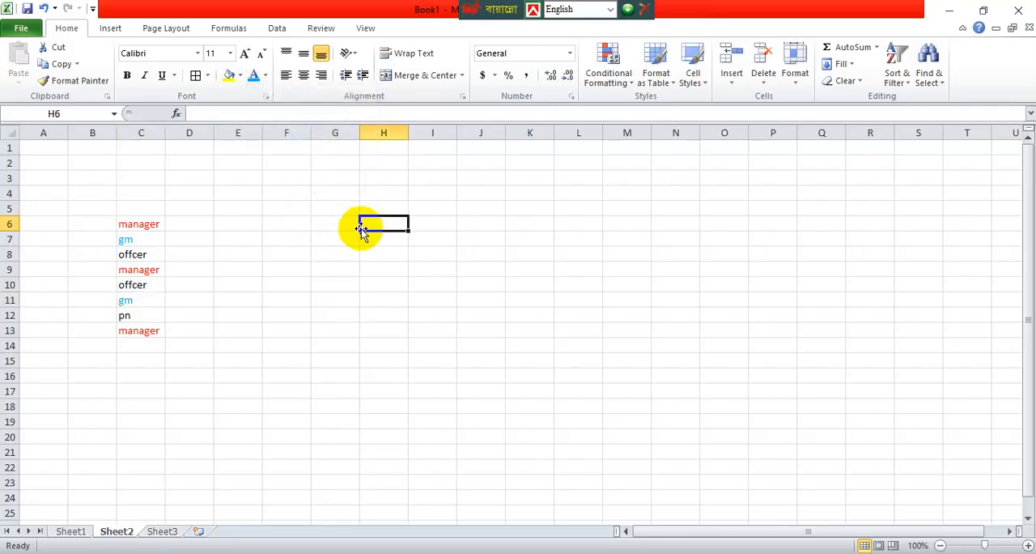
left_click(493, 288)
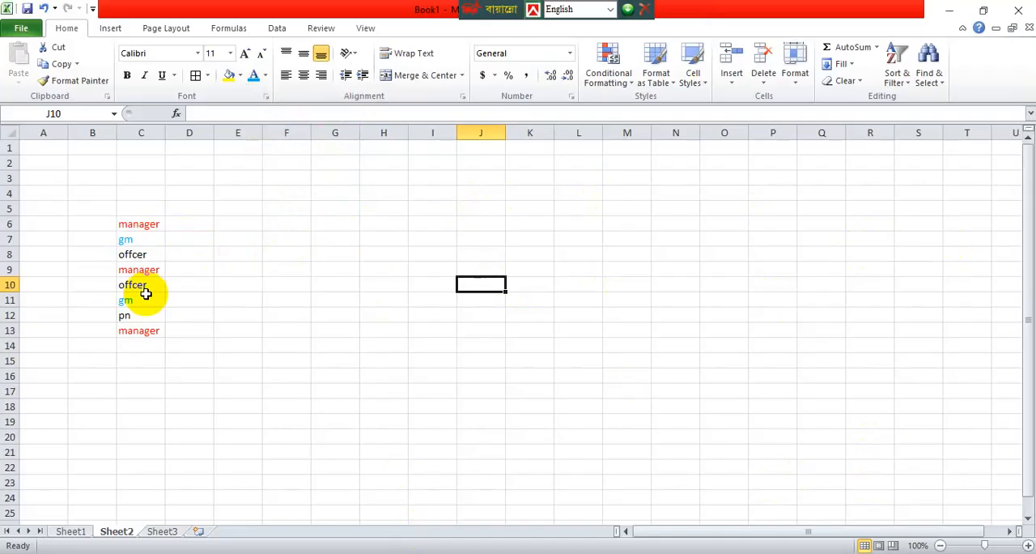
Add offcer in cell C14 and pn in cell C16 to extend the job-title list.
double_click(143, 345)
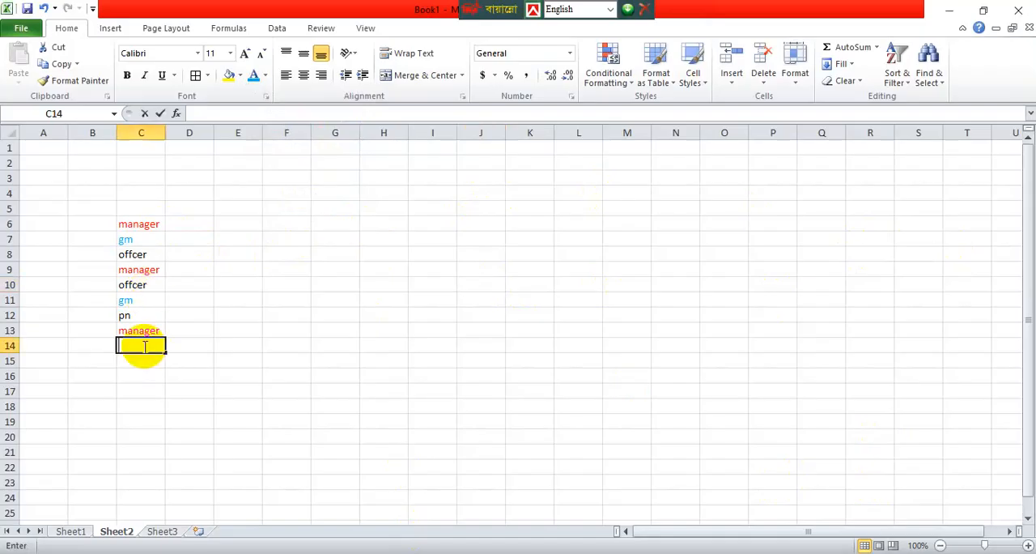
type("offcer")
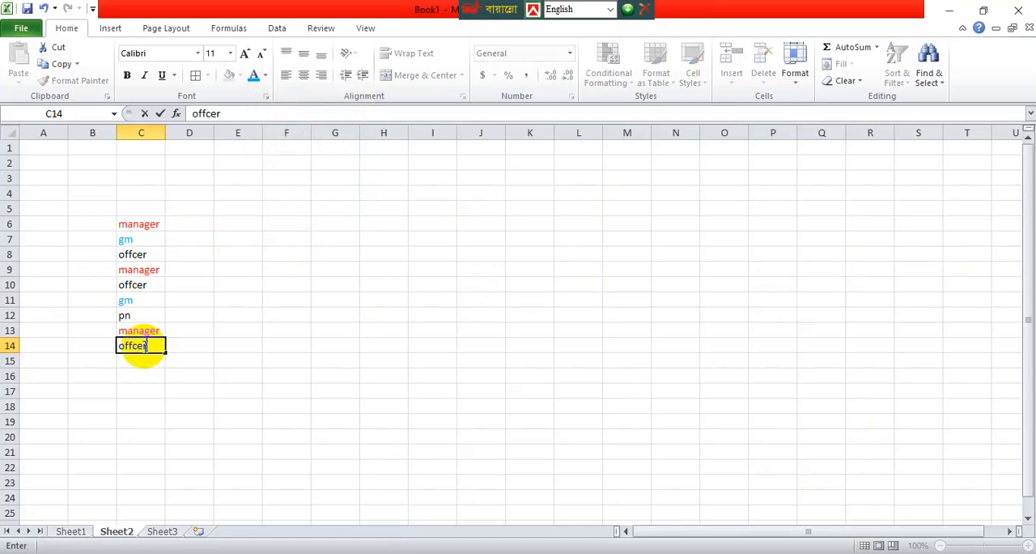
left_click(231, 332)
double_click(149, 374)
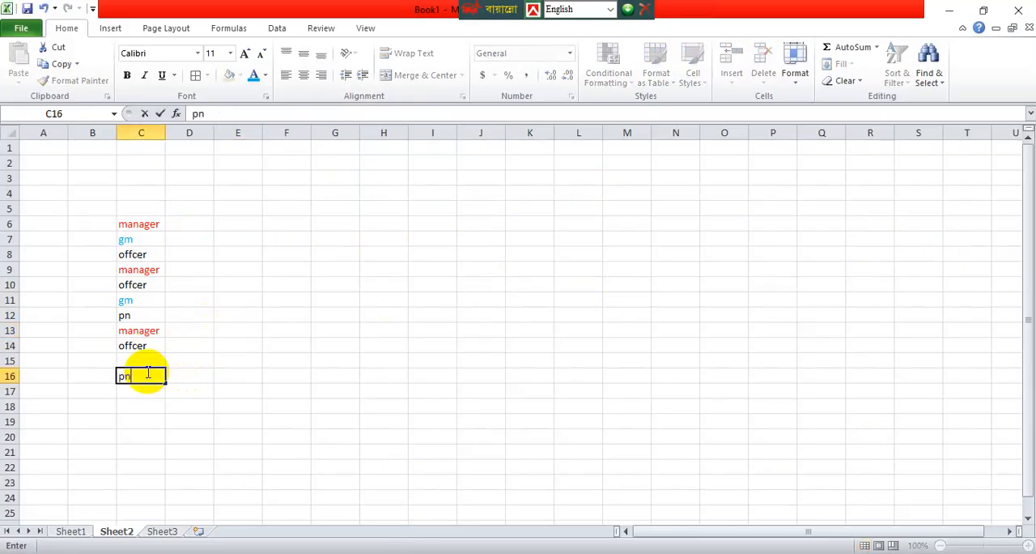
key("Return")
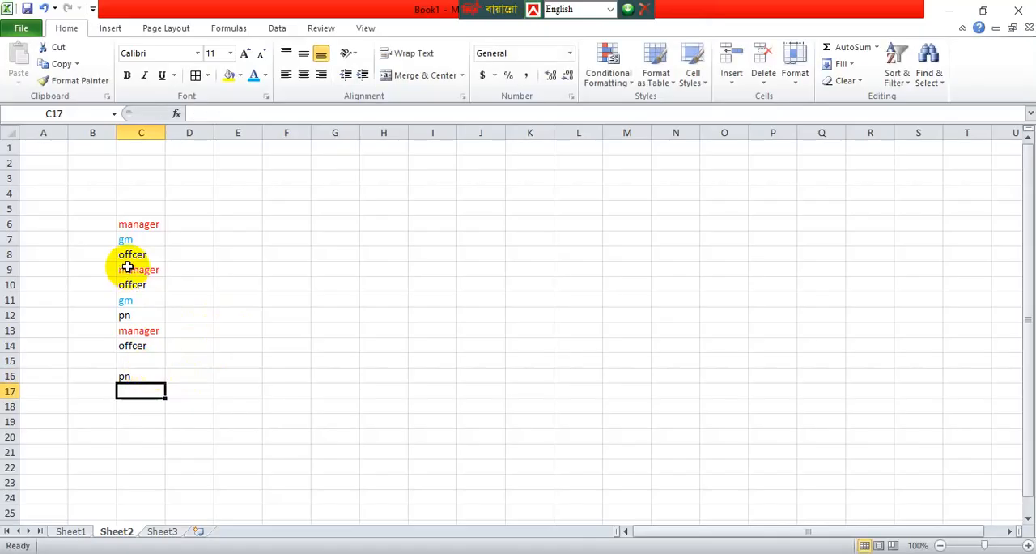
Set the font color of the offcer entries in C8, C10 and C14 to yellow.
left_click(131, 256)
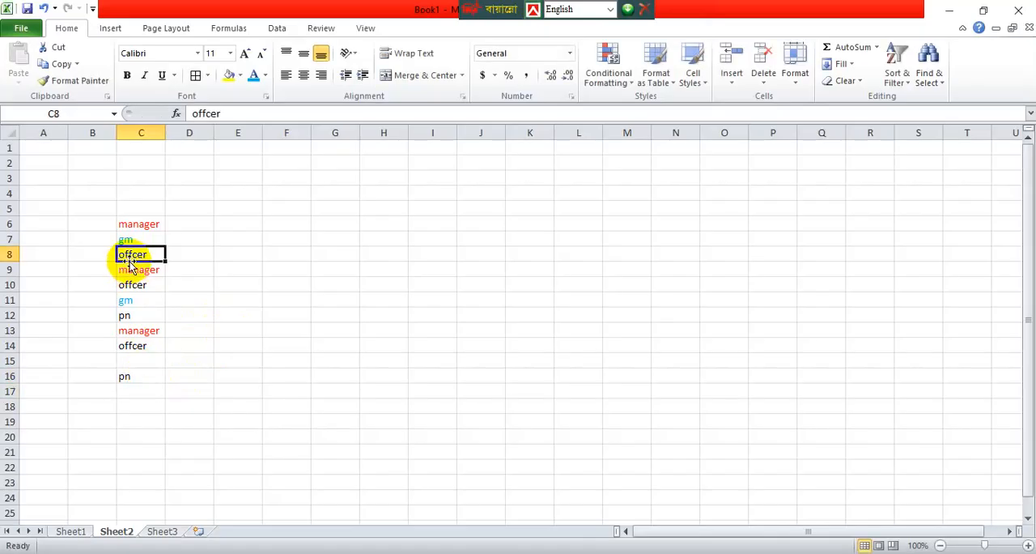
left_click(266, 77)
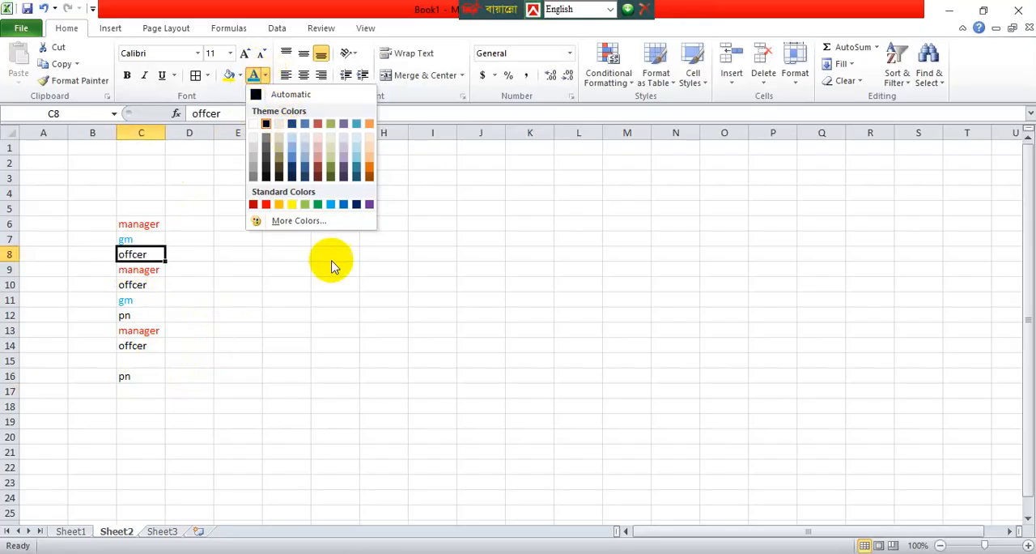
left_click(290, 203)
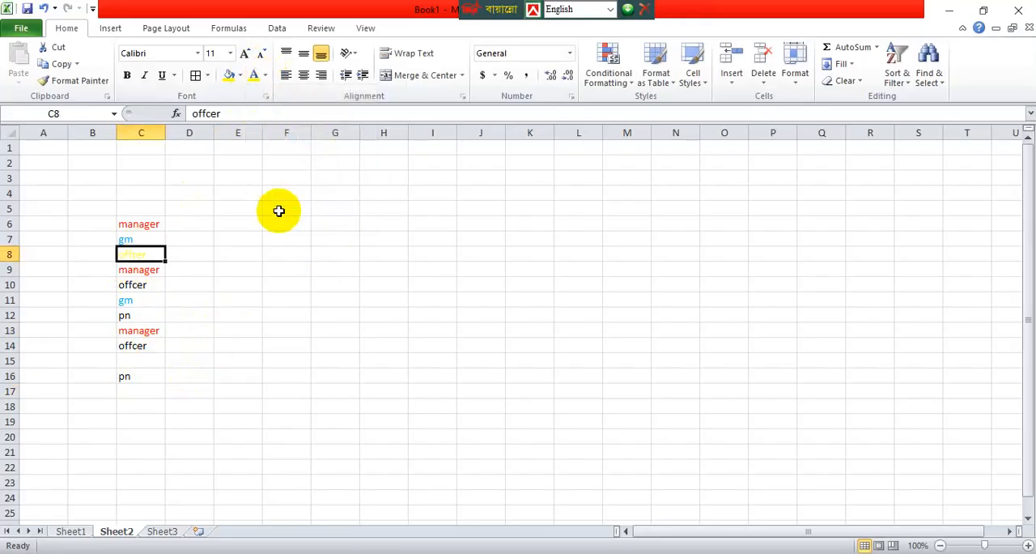
double_click(141, 285)
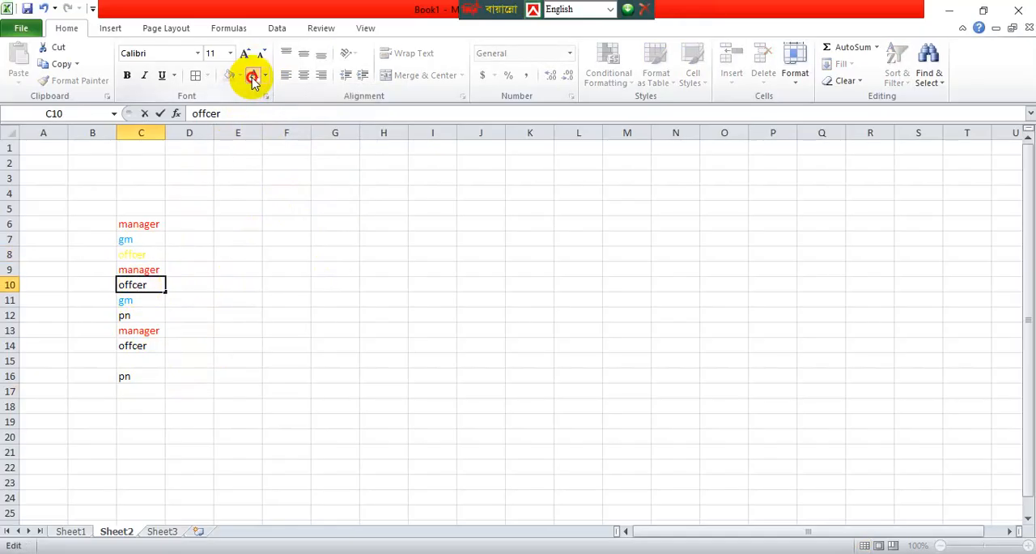
double_click(156, 284)
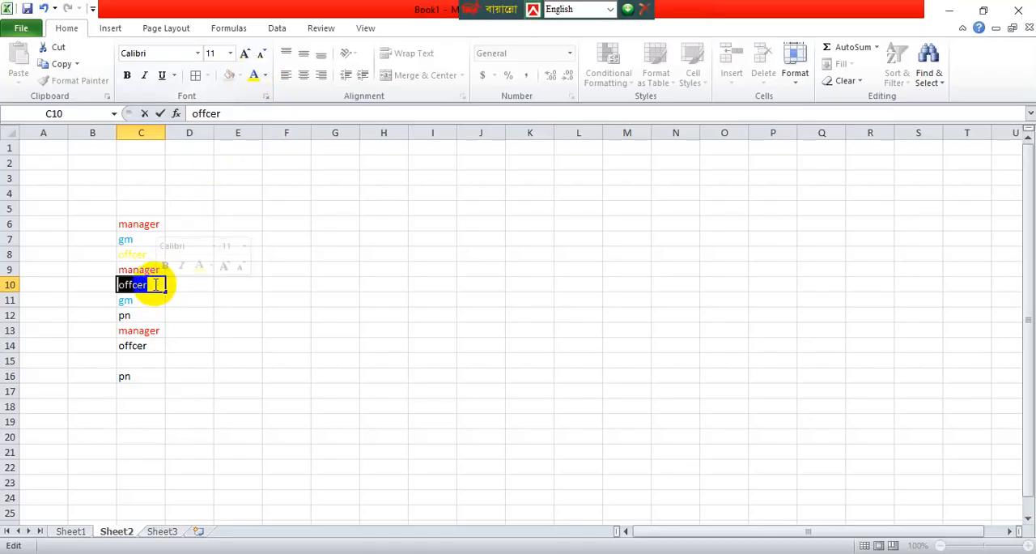
left_click(254, 78)
left_click(236, 283)
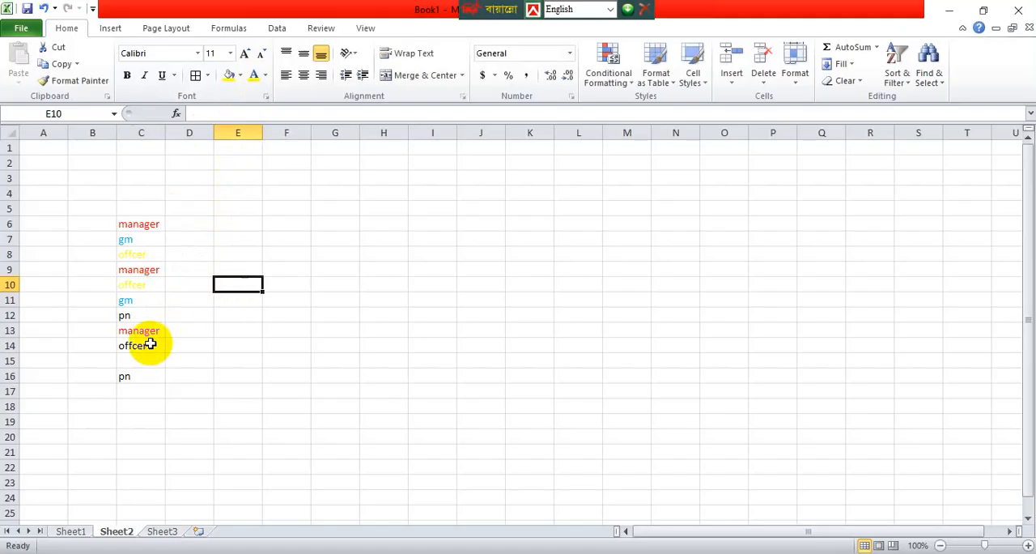
double_click(145, 345)
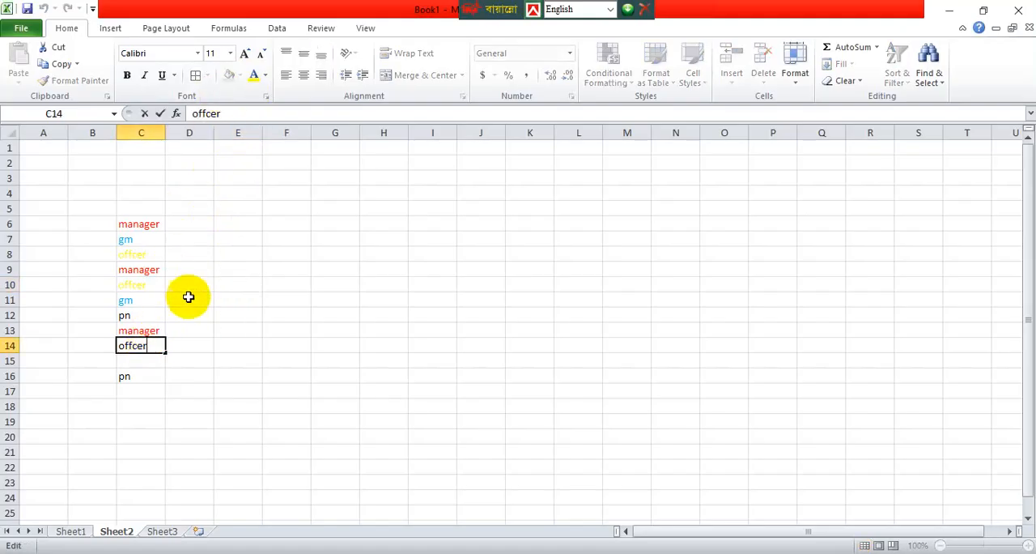
double_click(162, 345)
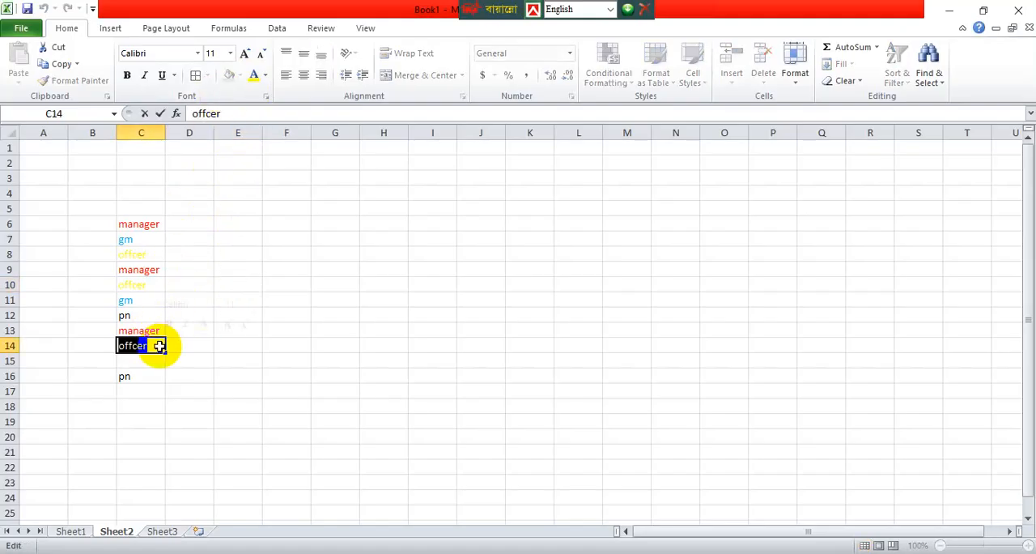
left_click(251, 75)
left_click(287, 299)
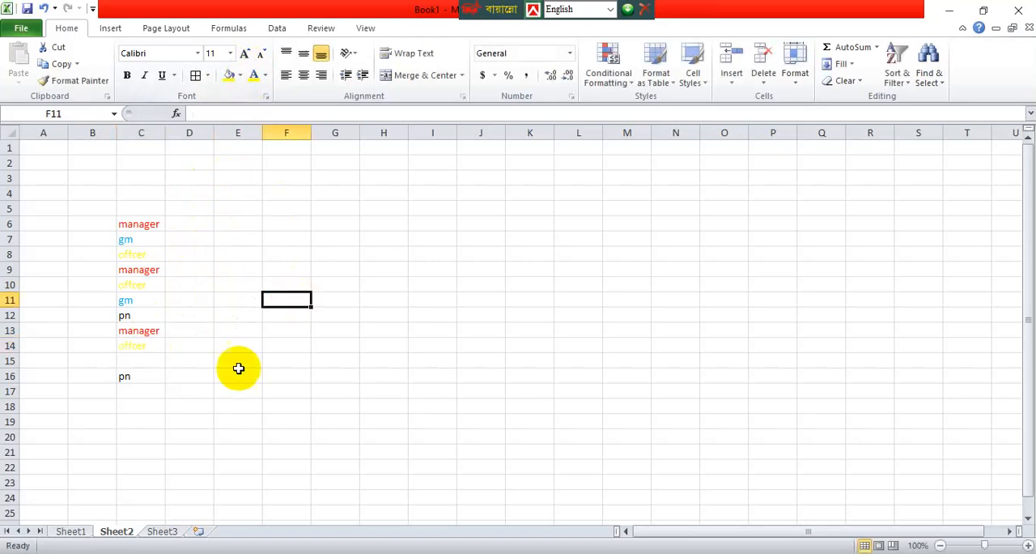
Set the font color of the pn entries in C16 and C12 to green.
left_click(134, 385)
double_click(146, 378)
double_click(146, 377)
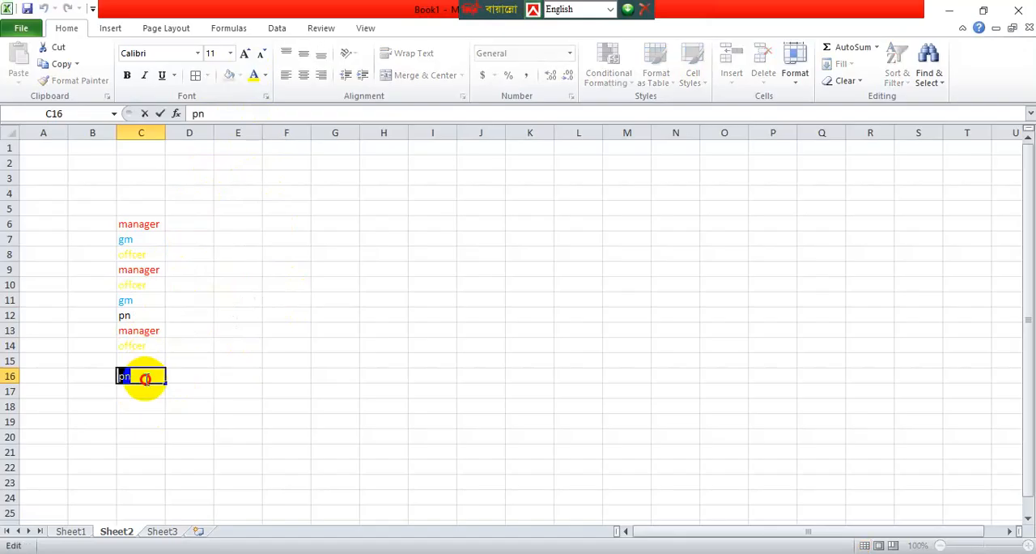
left_click(266, 75)
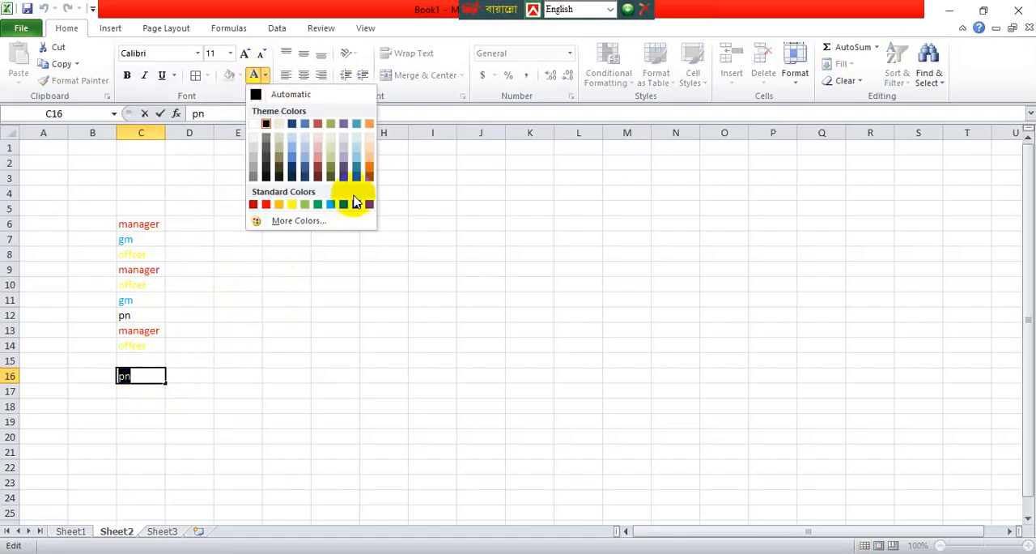
left_click(330, 205)
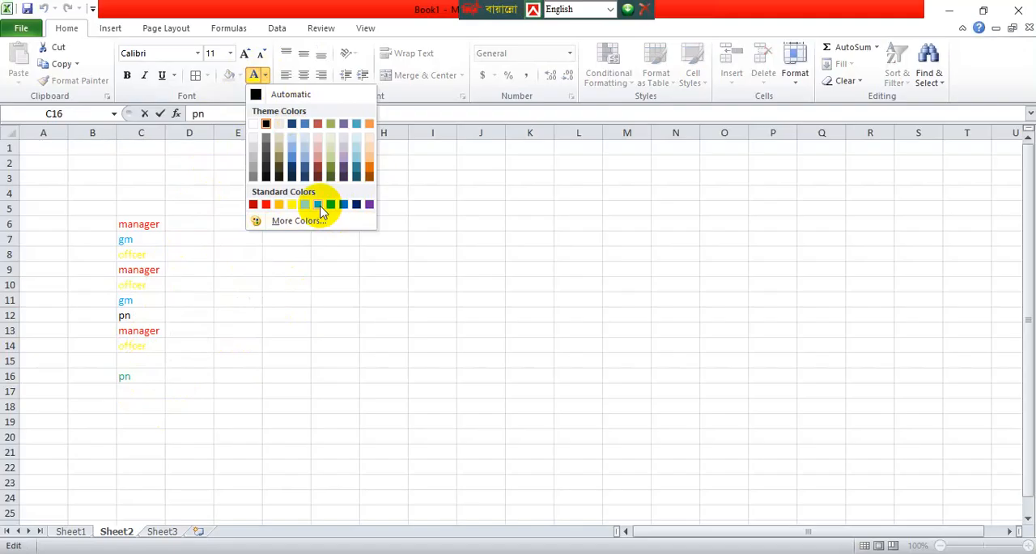
left_click(138, 316)
double_click(137, 315)
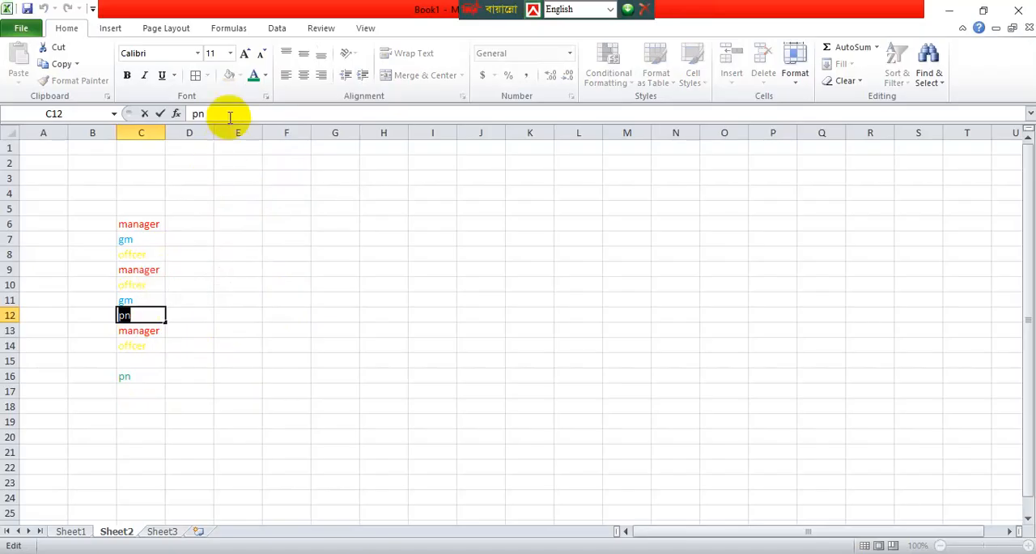
left_click(340, 271)
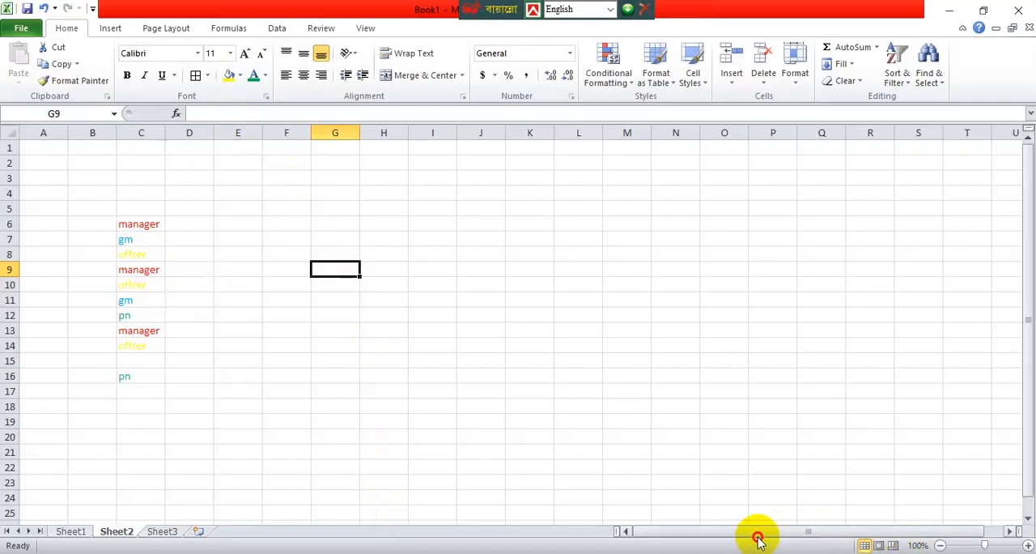
Zoom Sheet2 in to 160% so the colored job-title list in column C is easier to read.
left_click(1028, 545)
left_click(1028, 545)
left_click(1029, 545)
left_click(1028, 545)
left_click(1028, 544)
left_click(1028, 545)
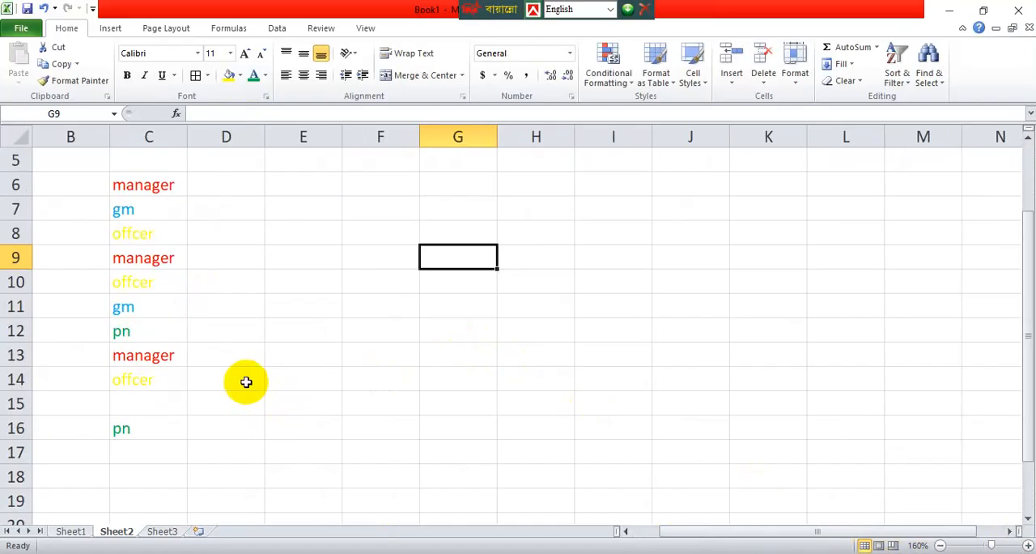
scroll(225, 356, "up", 2)
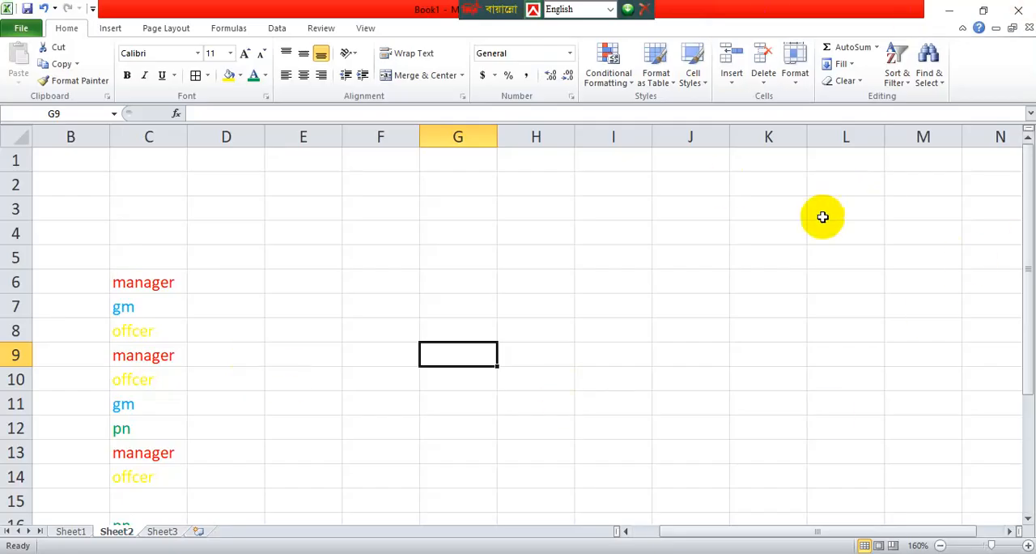
scroll(139, 294, "down", 2)
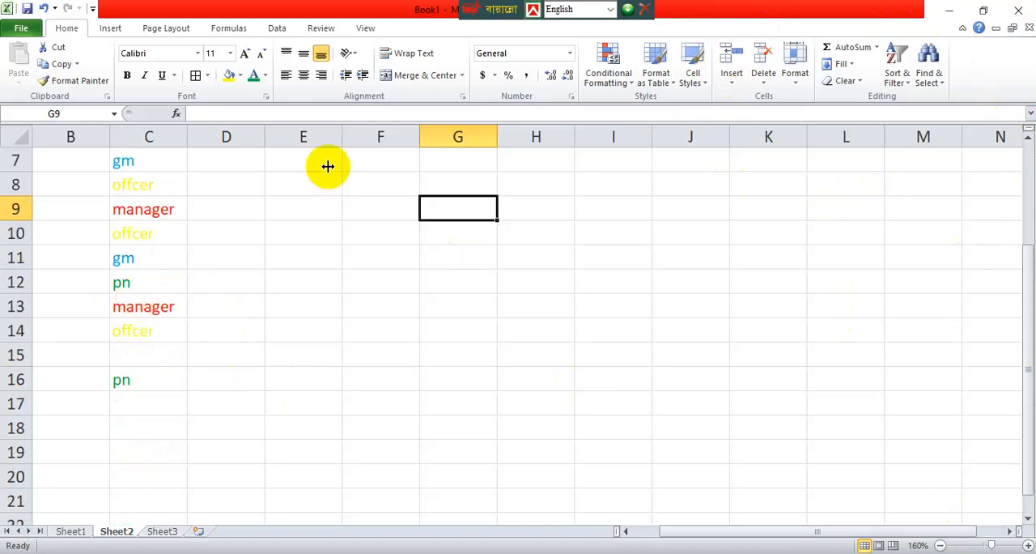
scroll(179, 253, "up", 1)
left_click_drag(139, 231, 143, 256)
double_click(145, 258)
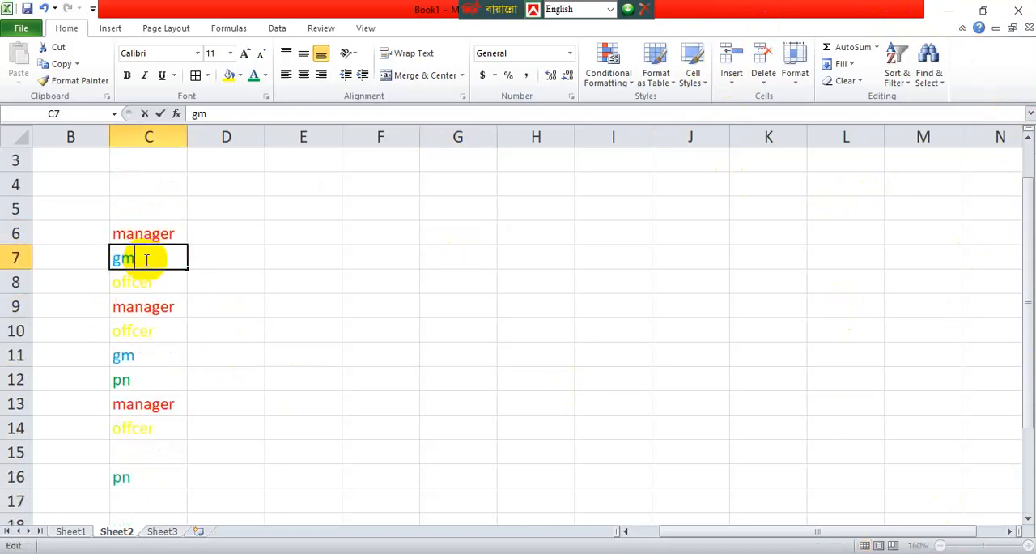
double_click(147, 259)
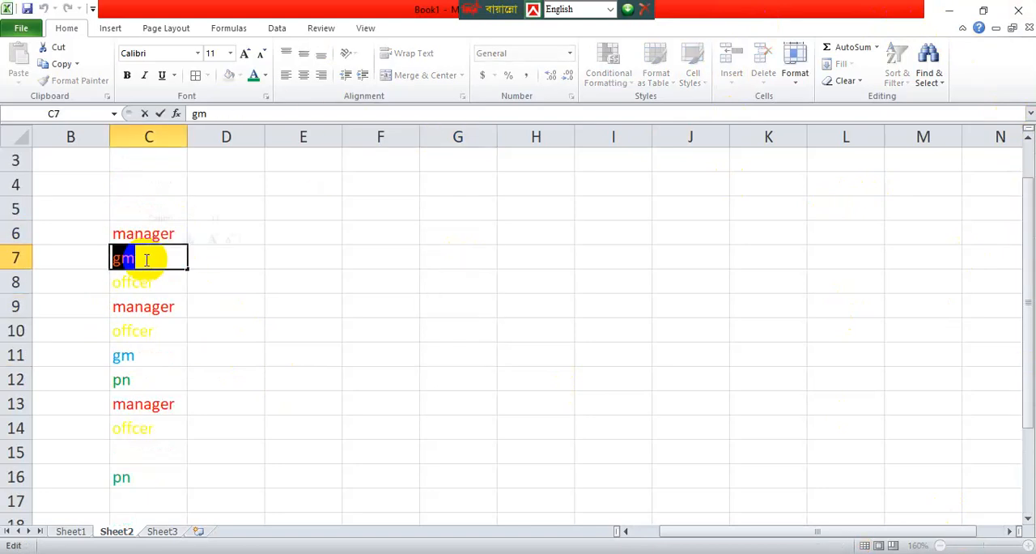
left_click(144, 232)
key("ctrl+shift+Down")
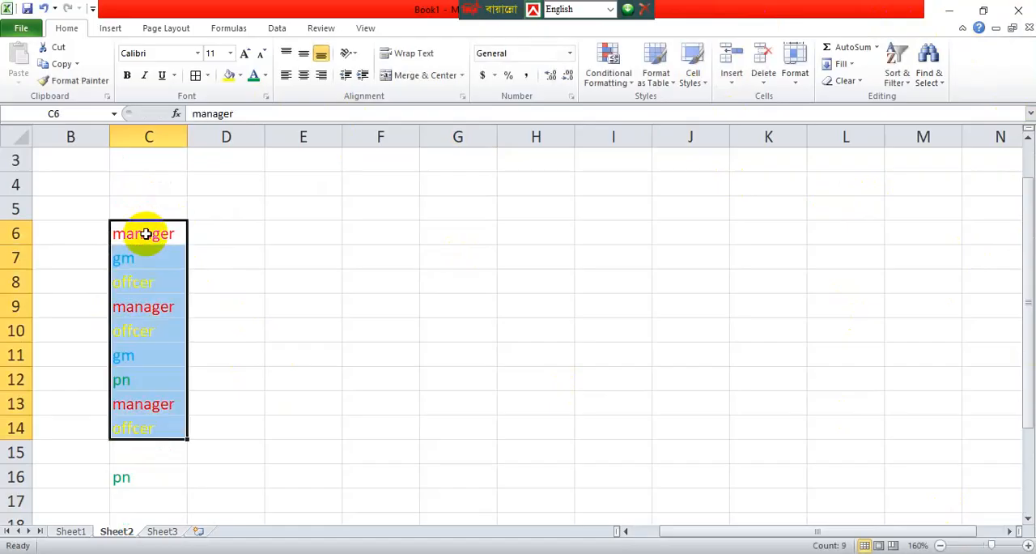
Move the pn entry from C16 up to C15 to close the gap in the job-title list.
left_click(151, 478)
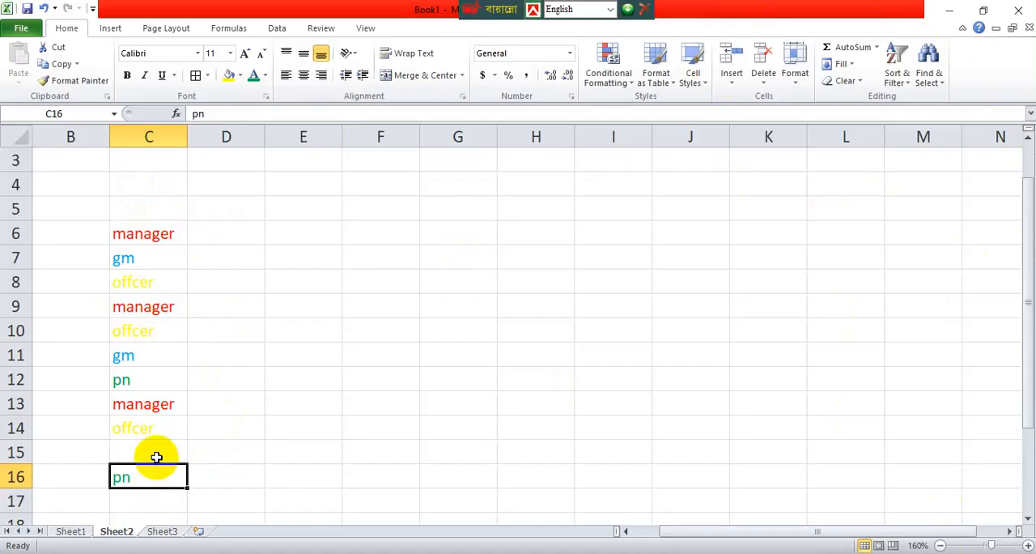
key("ctrl+c")
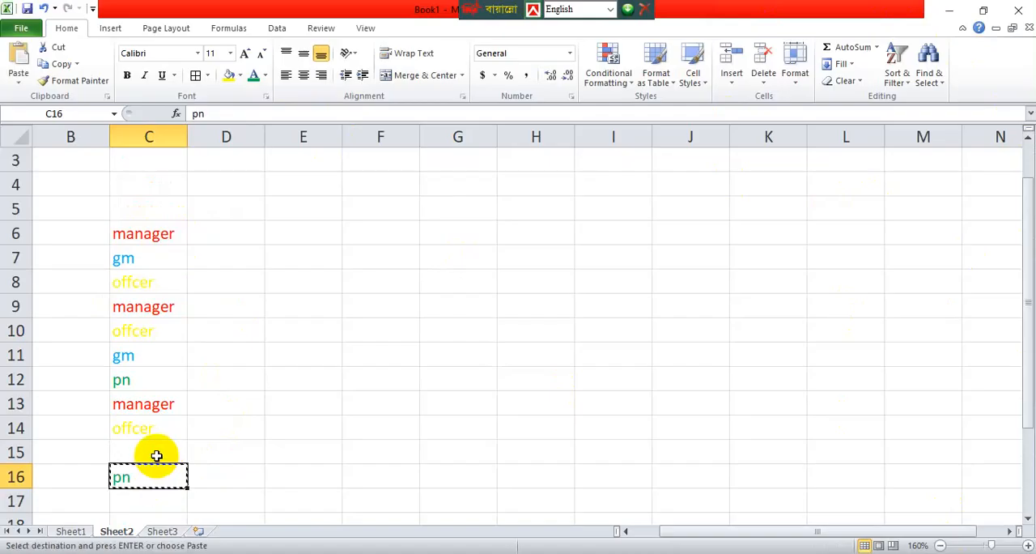
left_click(157, 452)
key("ctrl+v")
left_click(213, 449)
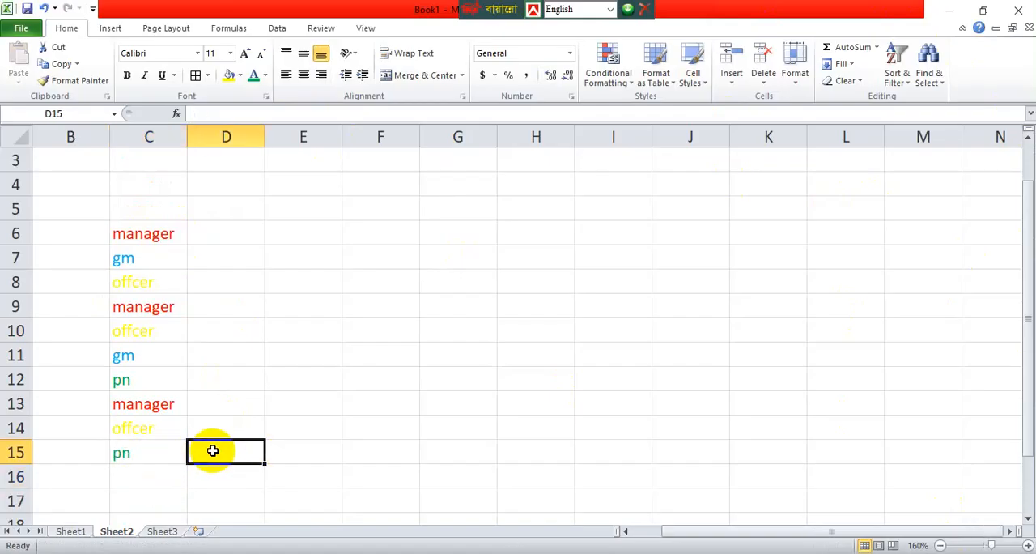
double_click(144, 235)
double_click(146, 275)
double_click(143, 232)
double_click(165, 289)
left_click(141, 227)
double_click(148, 280)
double_click(148, 242)
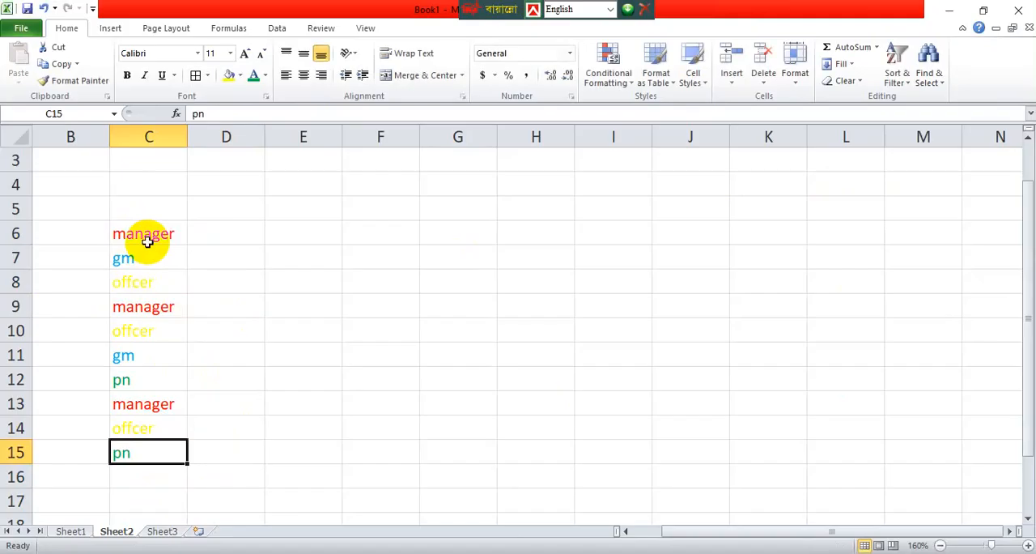
Select C6:C15 and apply a custom sort on font color with red on top.
left_click(148, 242, "shift")
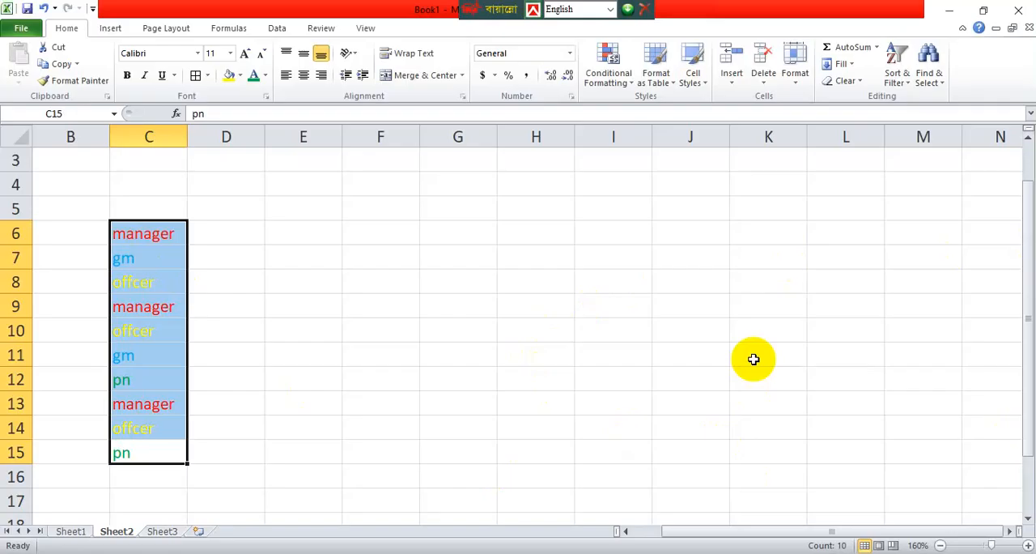
left_click(897, 81)
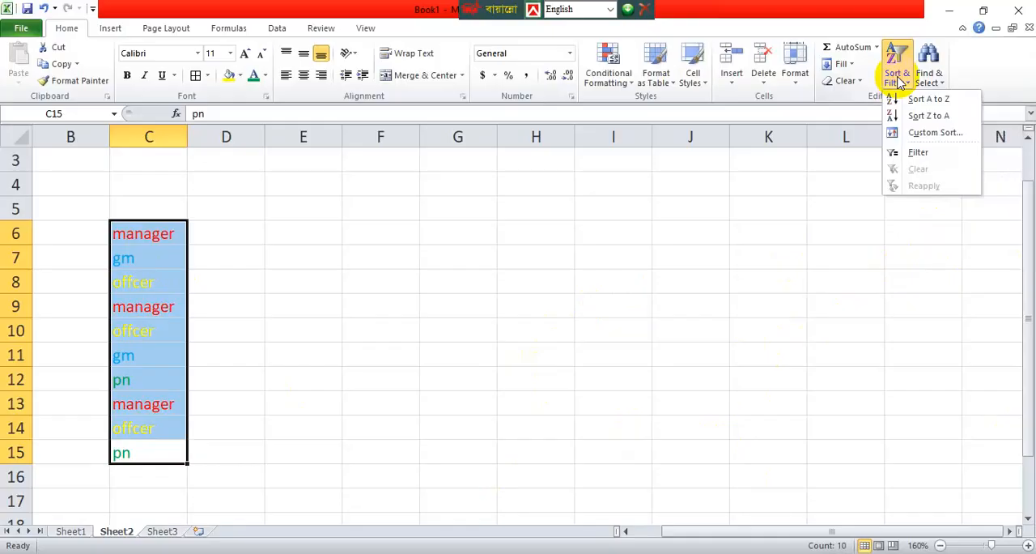
left_click(916, 133)
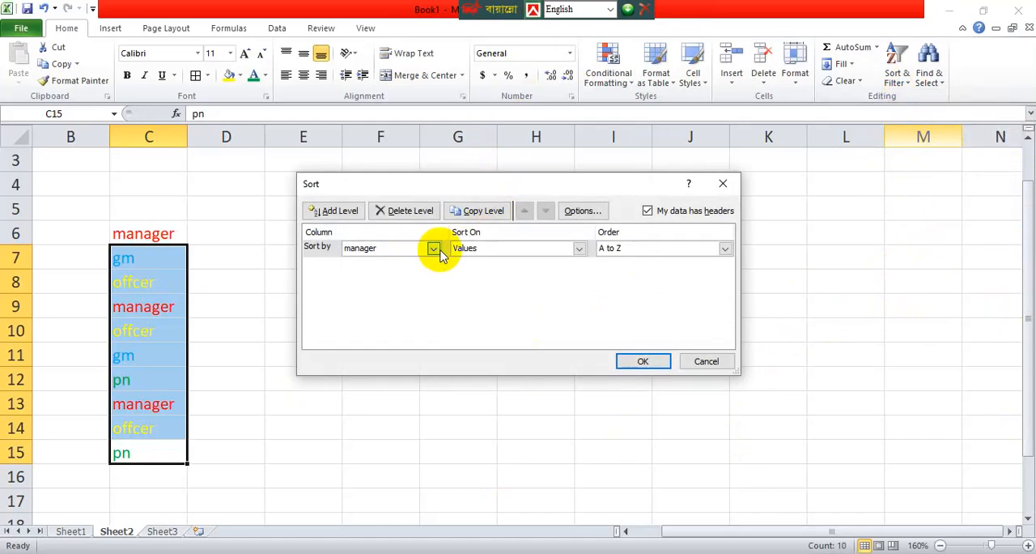
left_click(579, 251)
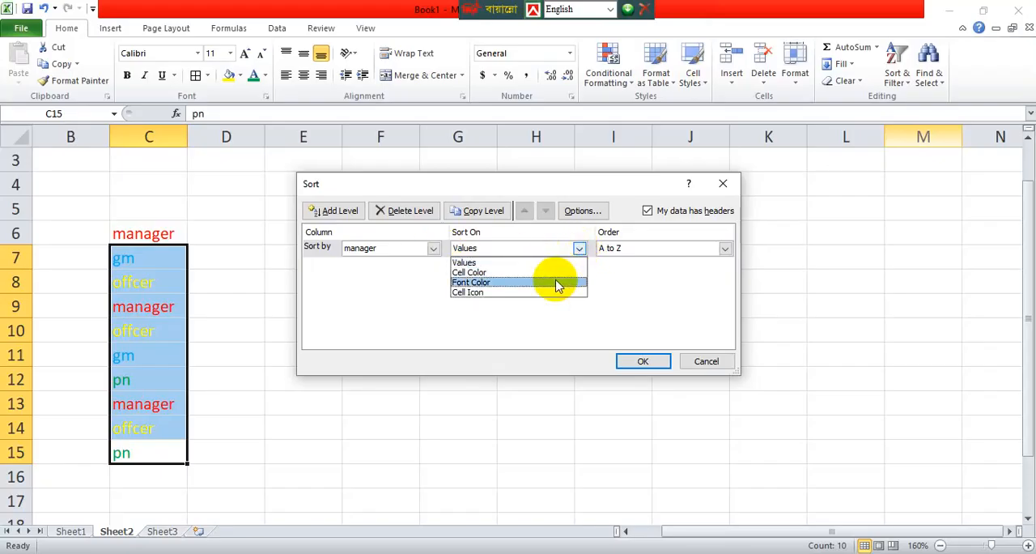
left_click(557, 283)
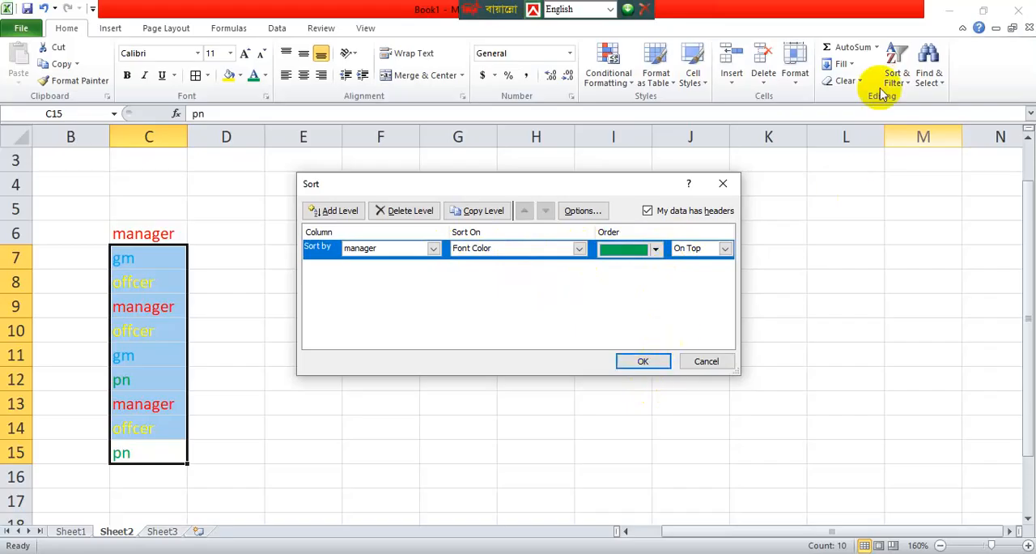
left_click(656, 251)
left_click(649, 274)
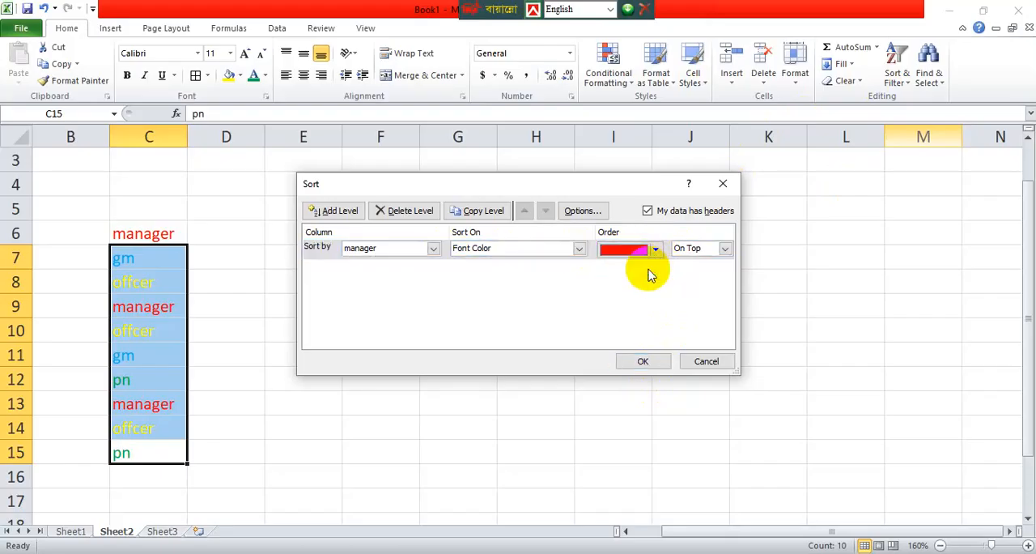
left_click(654, 362)
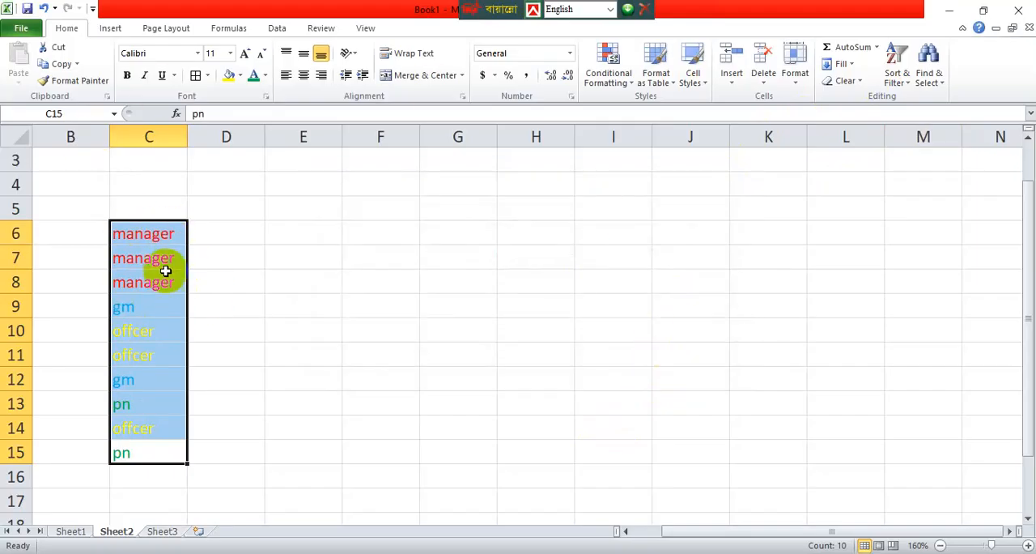
Try a custom sort of the job-title list on font color with light blue on top, and undo it.
left_click(908, 83)
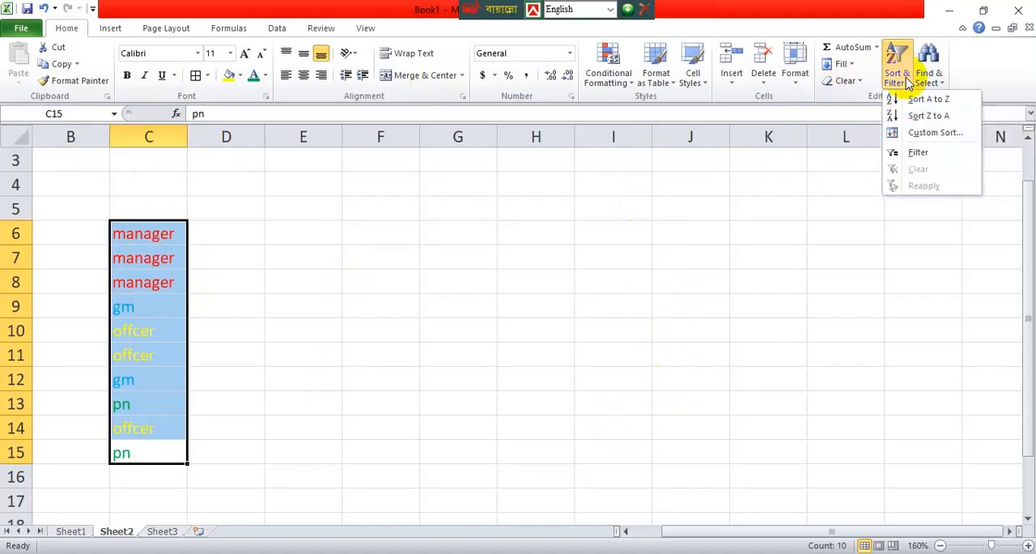
left_click(923, 132)
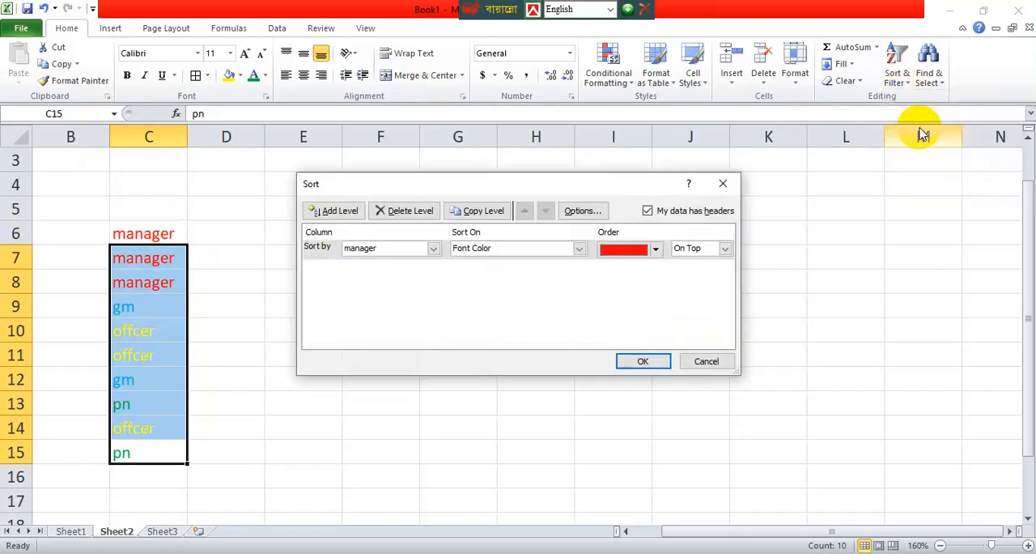
left_click(656, 251)
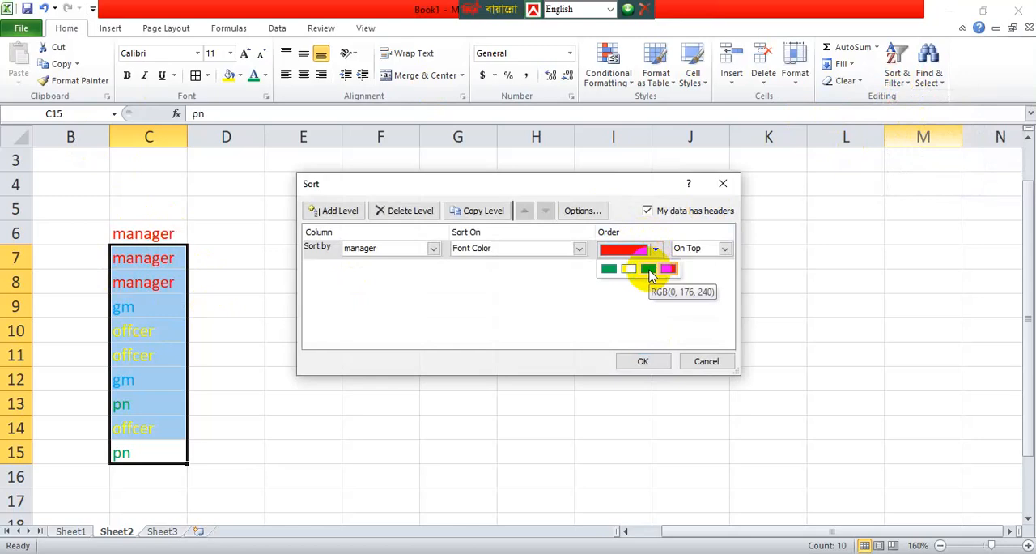
left_click(651, 270)
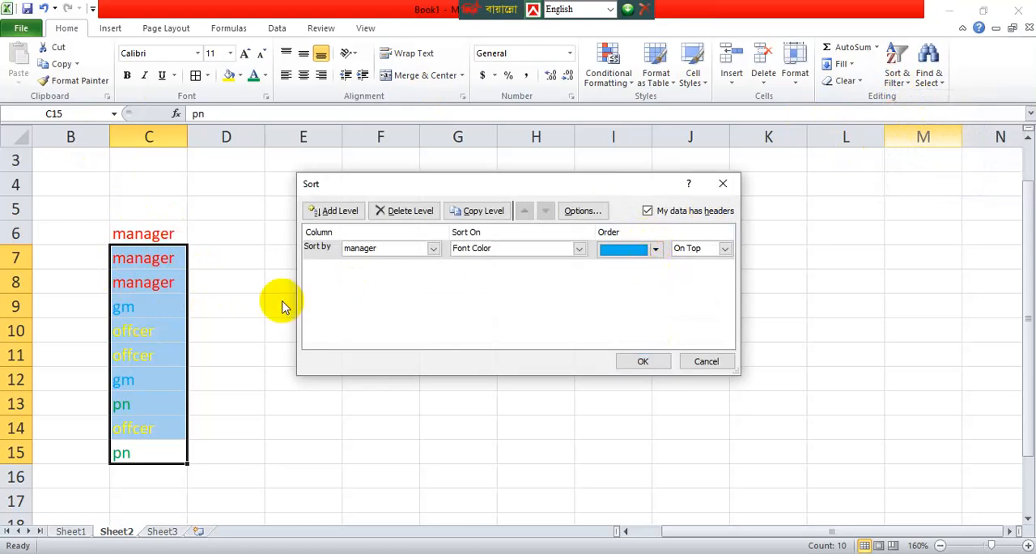
left_click(434, 249)
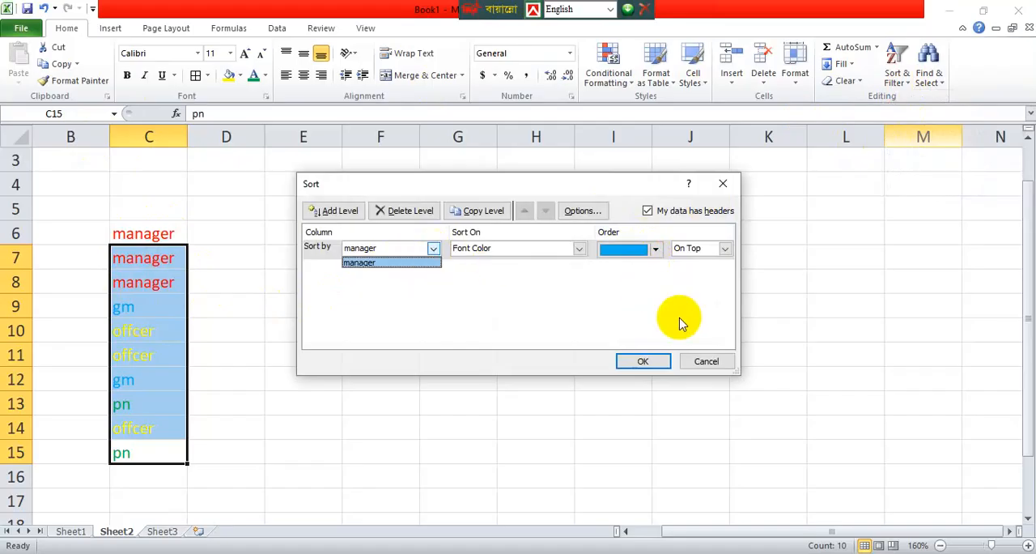
left_click(653, 362)
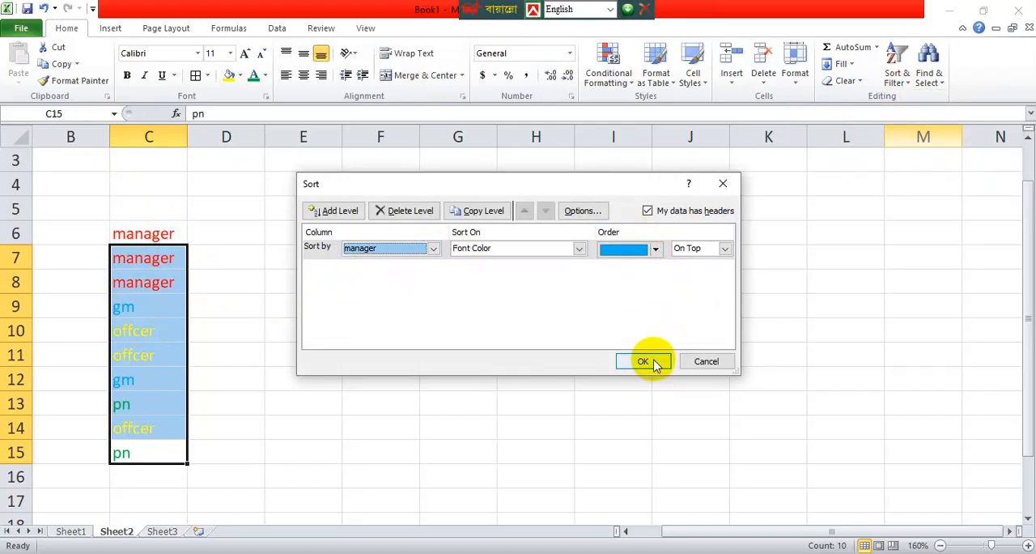
left_click(653, 362)
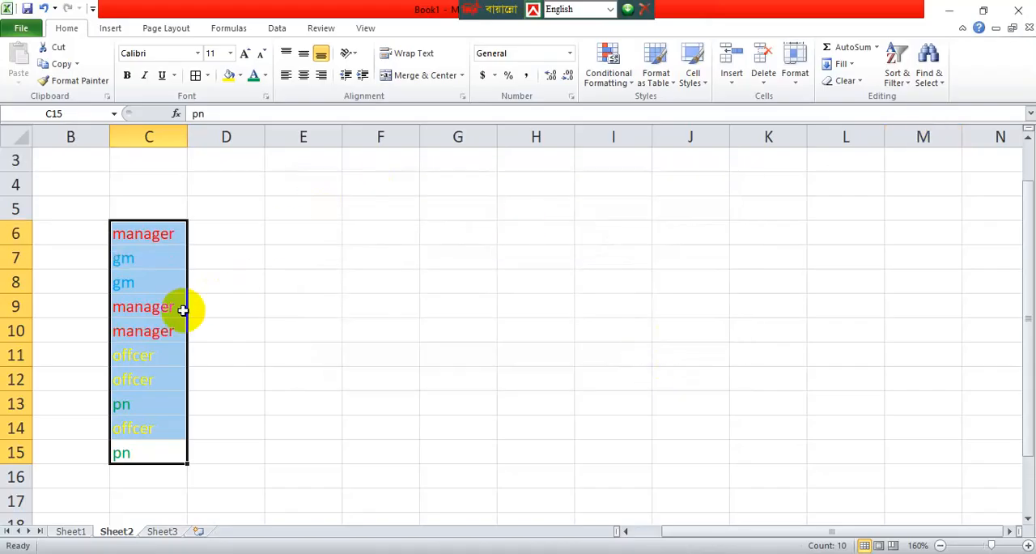
key("ctrl+z")
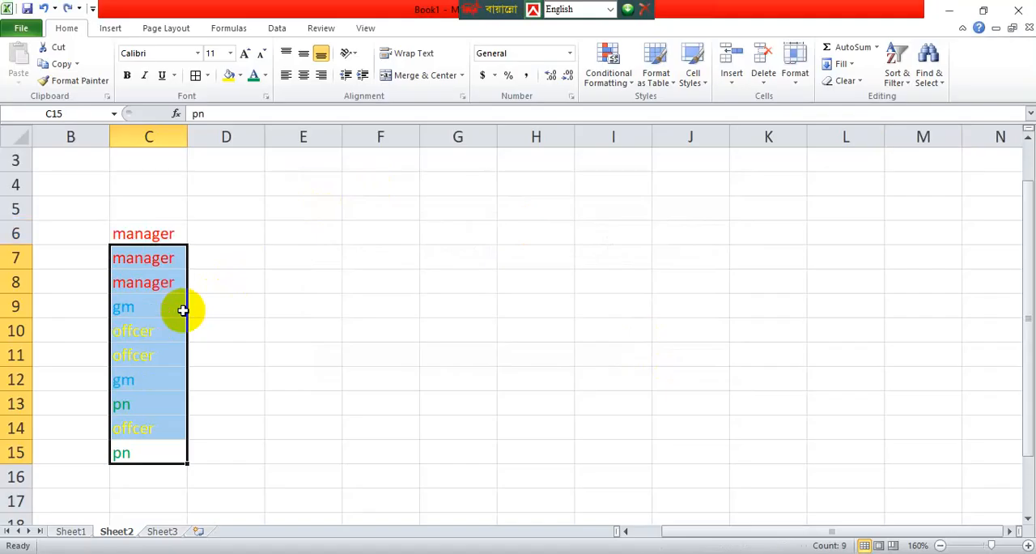
Apply a custom sort on font color to the job-title list with yellow on top.
left_click(897, 77)
left_click(897, 77)
left_click(897, 77)
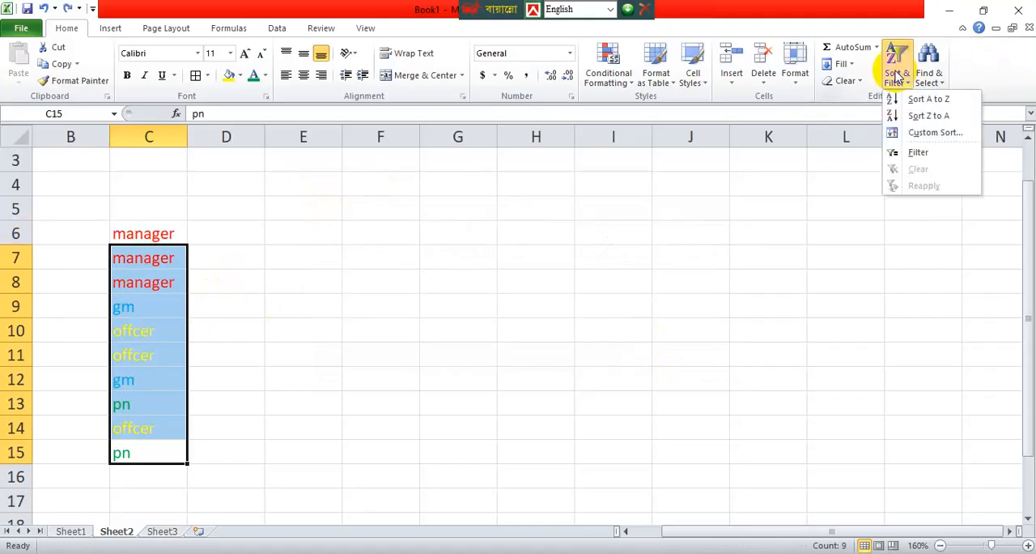
left_click(931, 135)
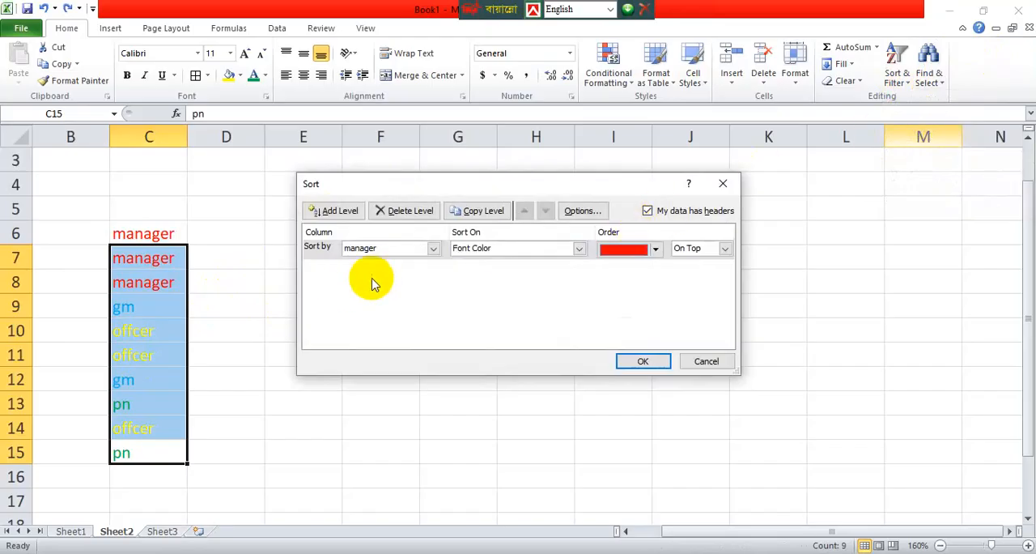
left_click(435, 249)
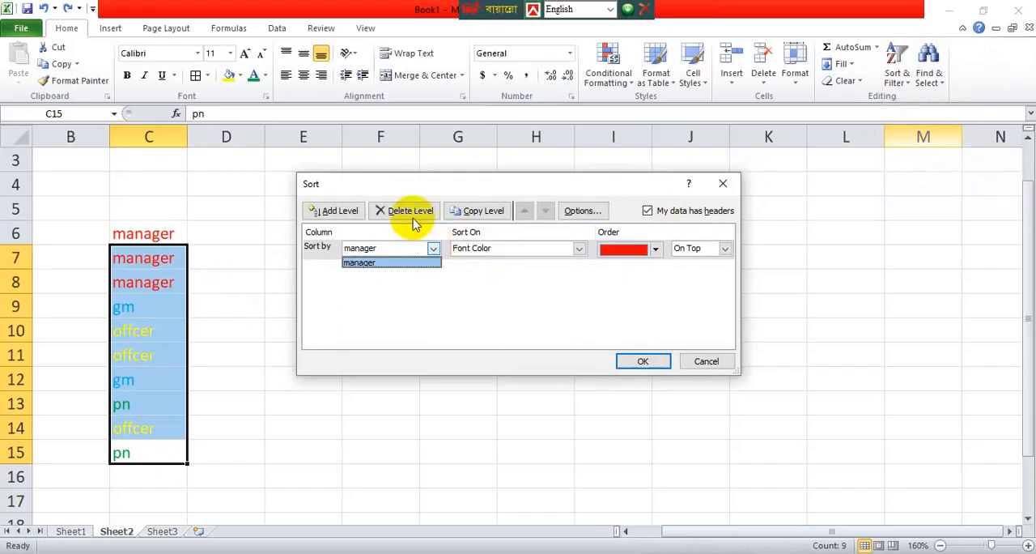
left_click(657, 253)
left_click(657, 253)
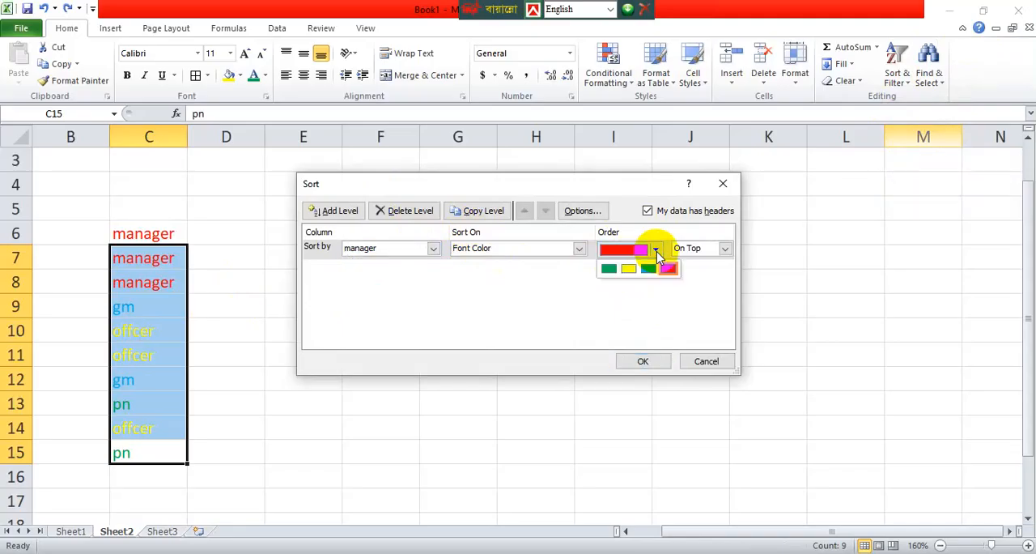
left_click(629, 269)
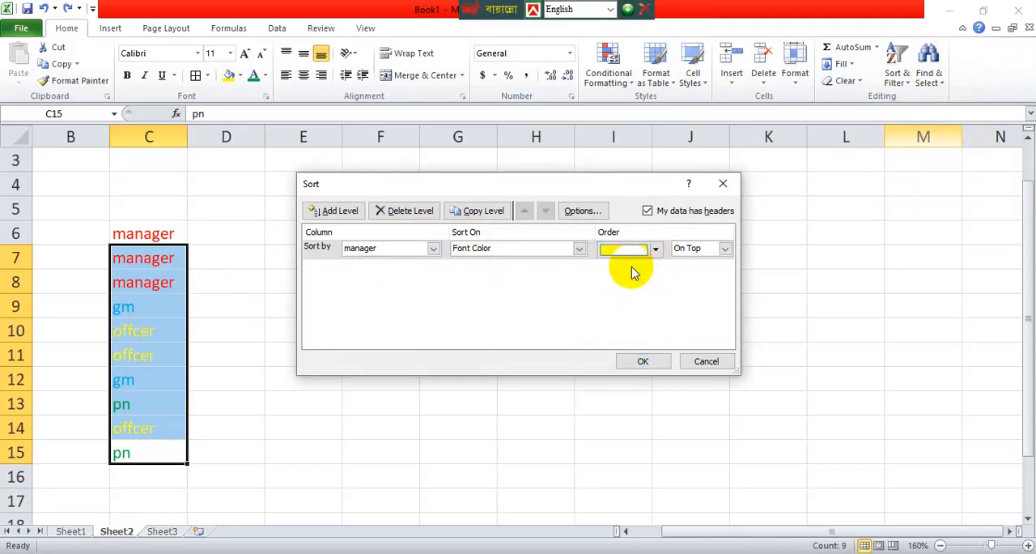
left_click(650, 361)
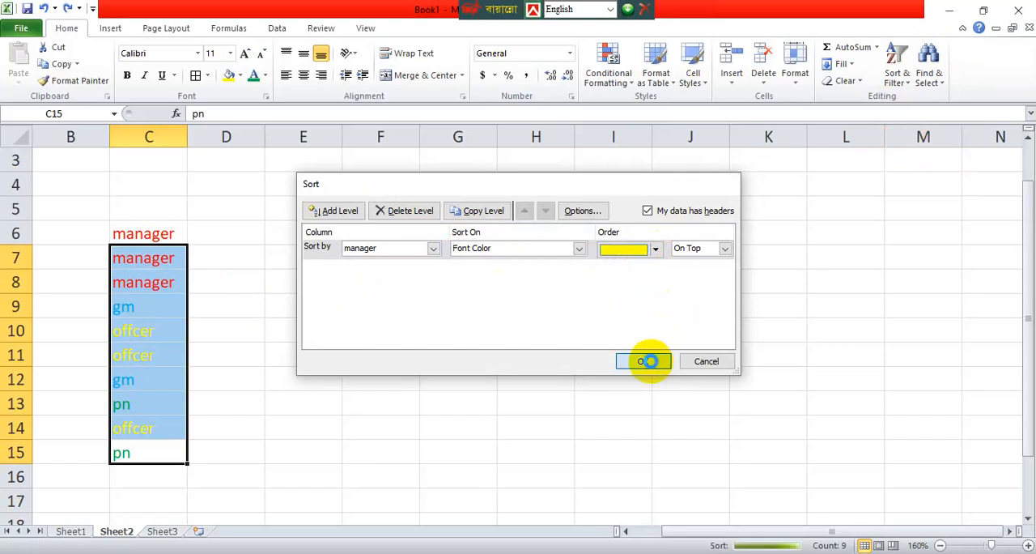
Delete the manager entry in C6 above the sorted job-title list.
double_click(168, 233)
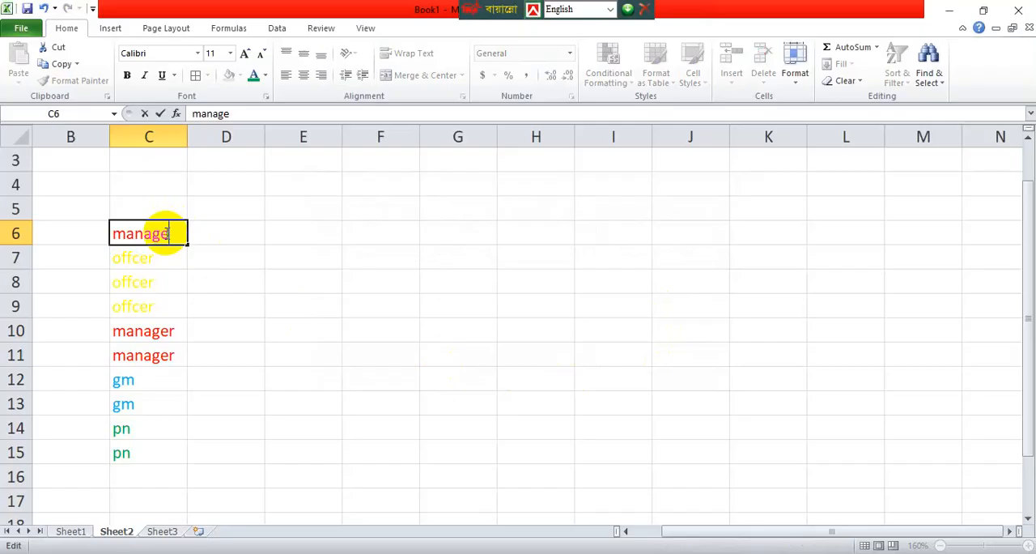
double_click(168, 233)
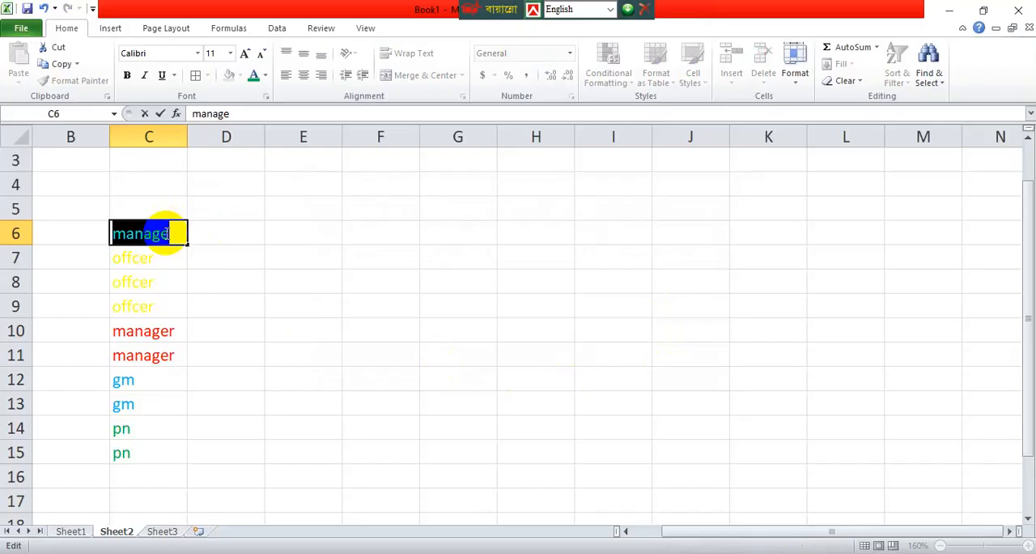
key("Delete")
left_click(373, 377)
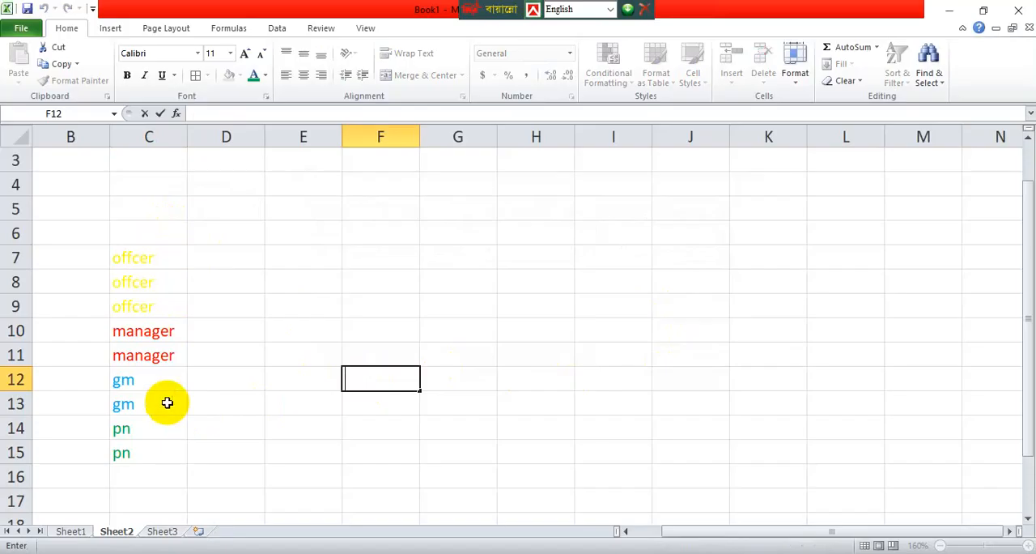
Select the job-title list C7:C15 and apply a custom sort on font color with green on top.
left_click(154, 269)
key("ctrl+Down")
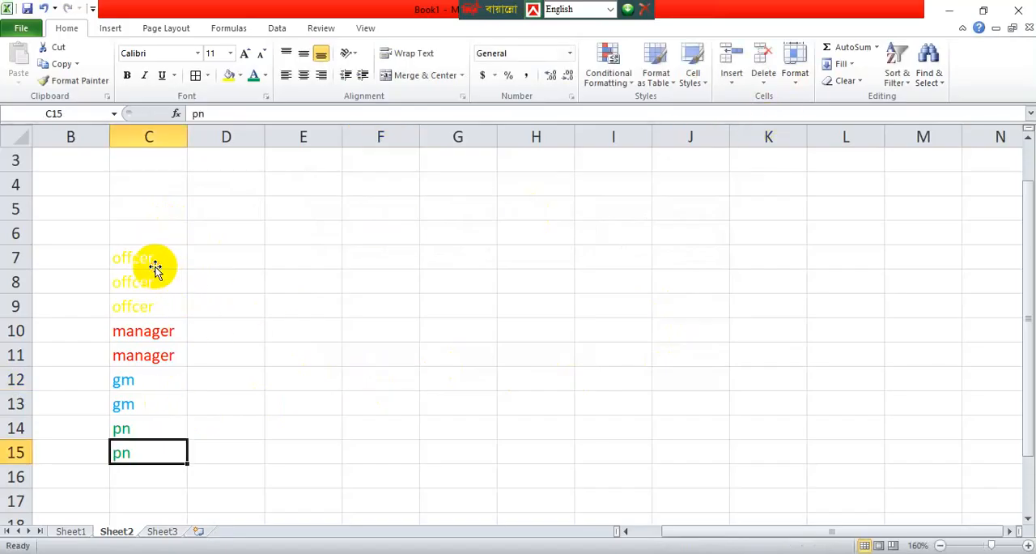
left_click(154, 269)
key("ctrl+Down")
left_click(153, 264)
double_click(156, 262)
double_click(157, 262)
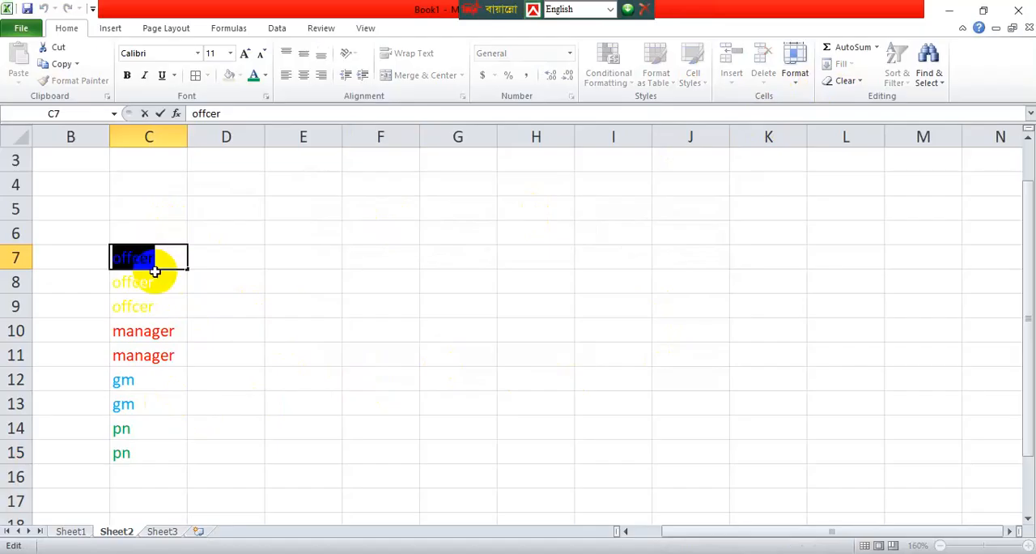
key("Escape")
key("ctrl+shift+Down")
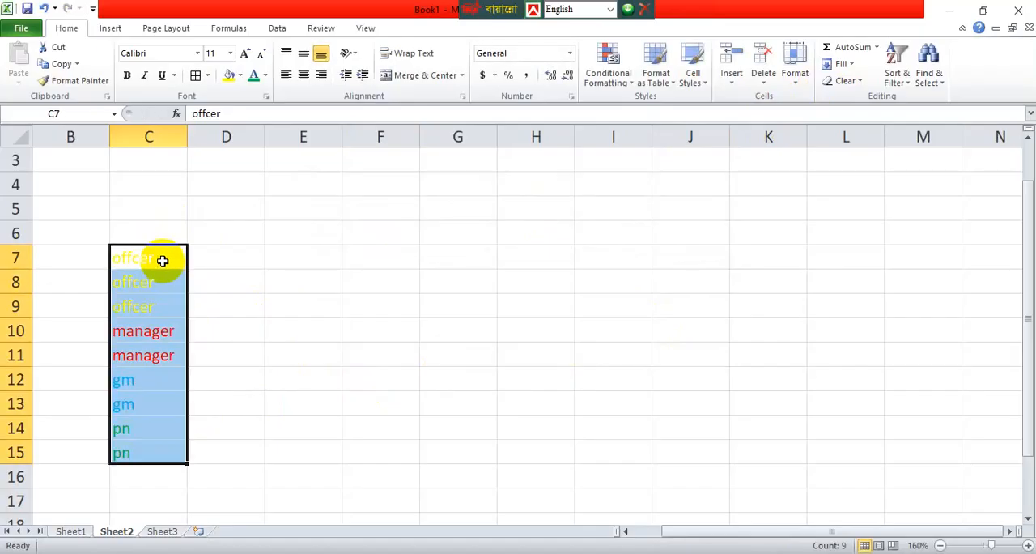
left_click(905, 80)
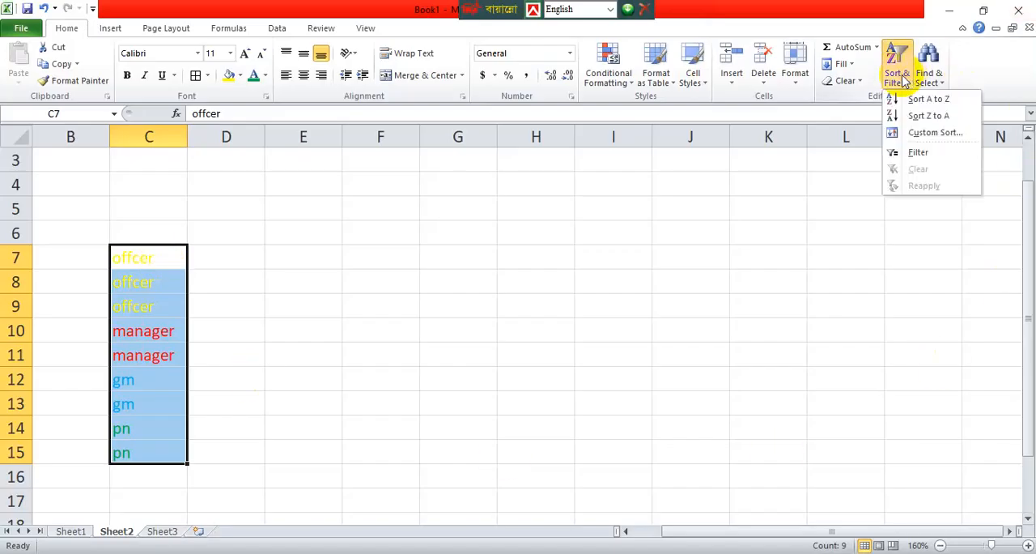
left_click(925, 133)
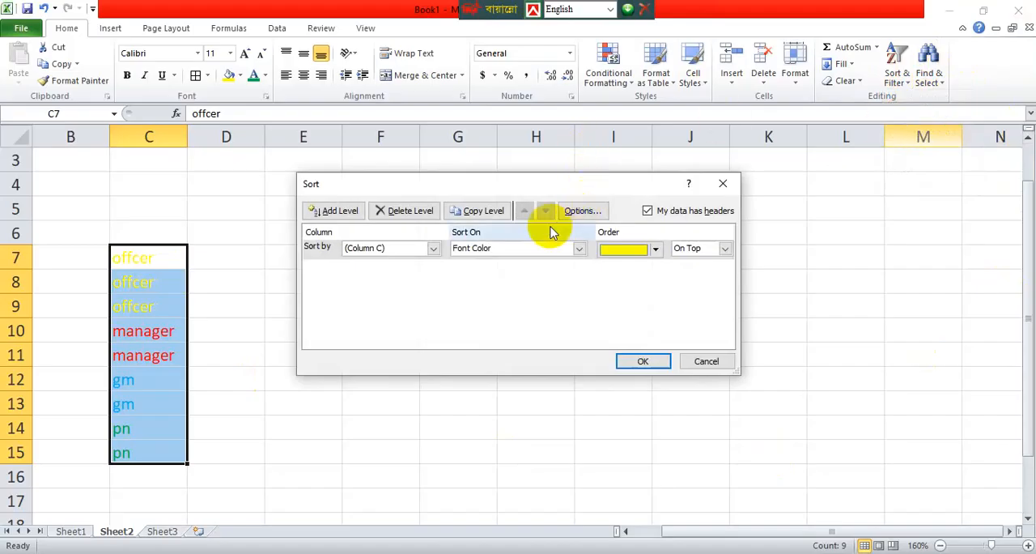
left_click(656, 250)
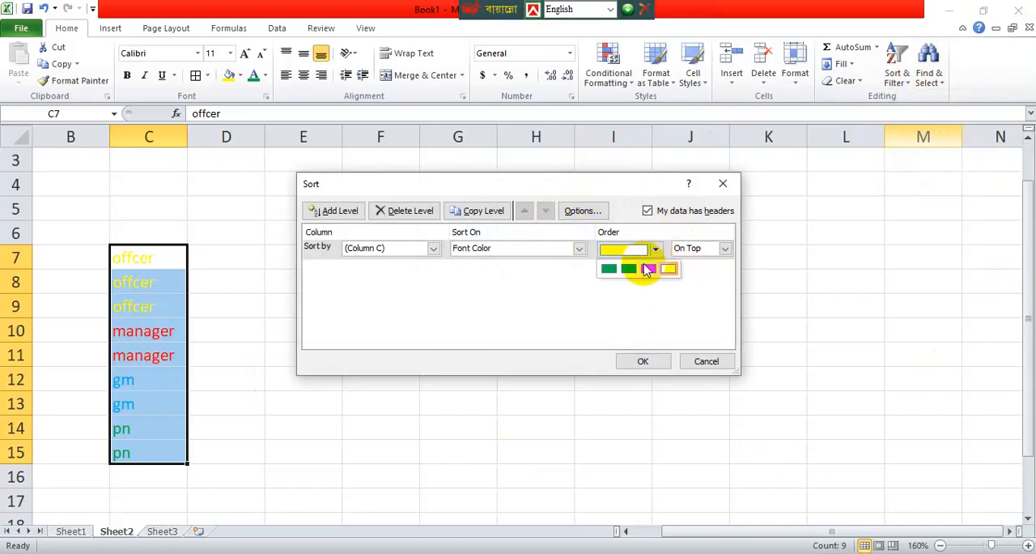
left_click(609, 269)
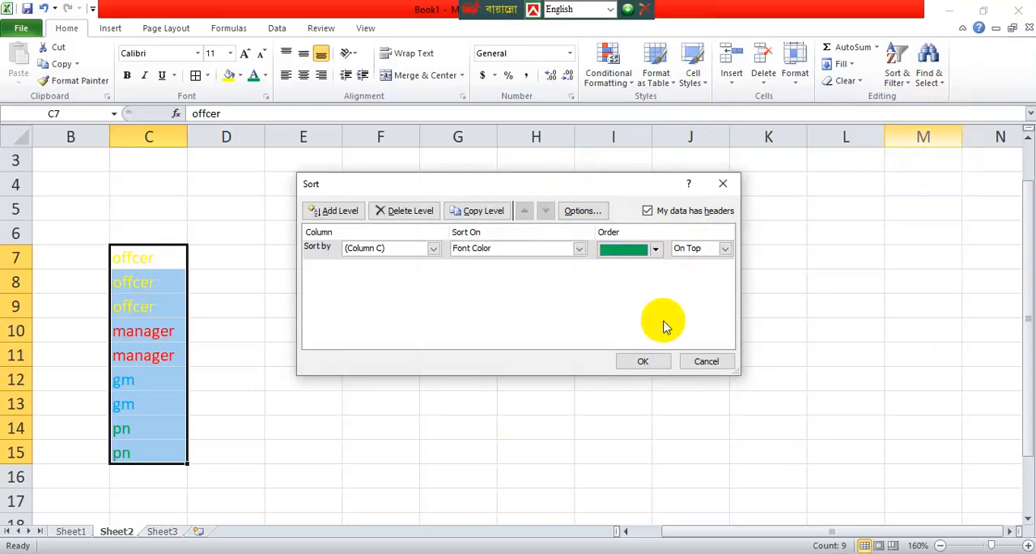
left_click(644, 364)
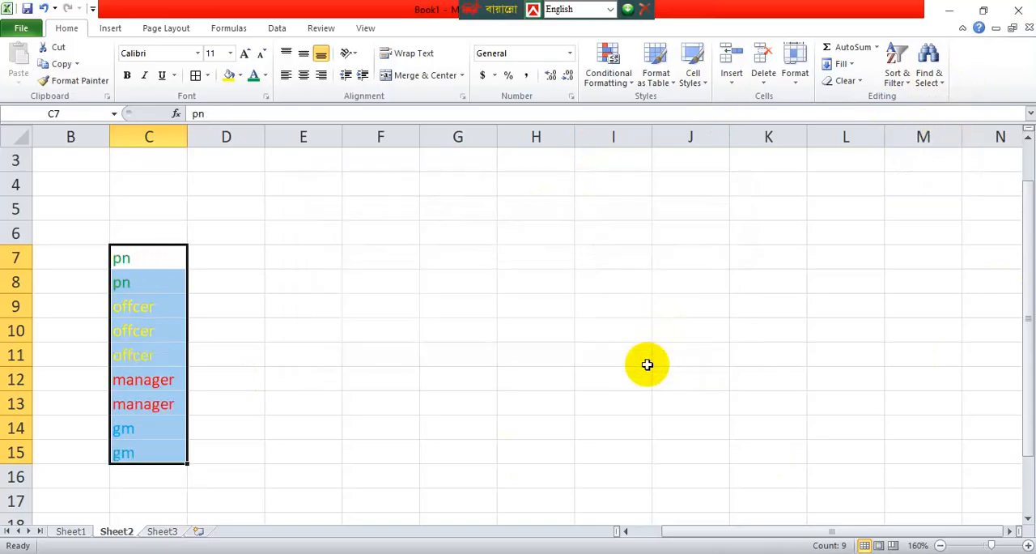
left_click(526, 283)
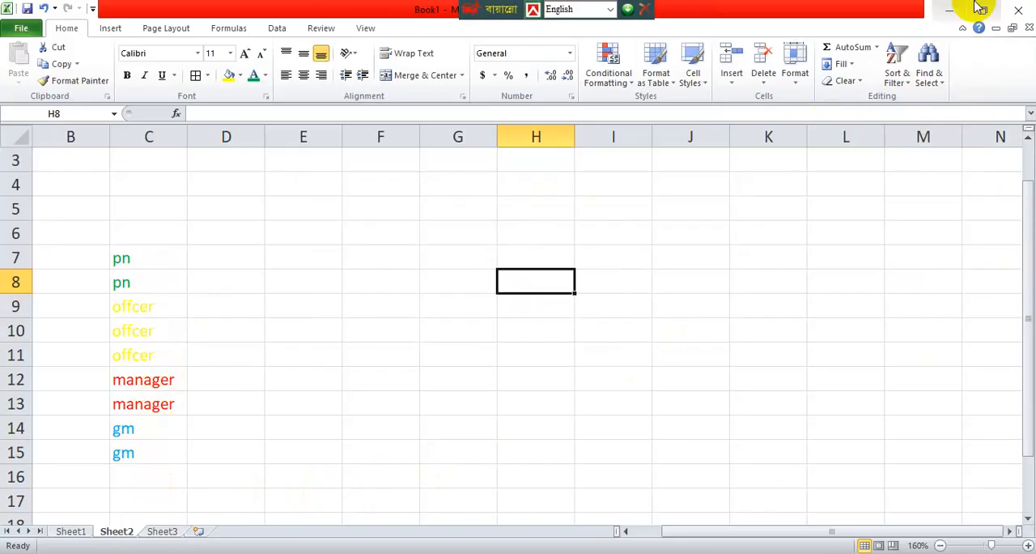
left_click(938, 84)
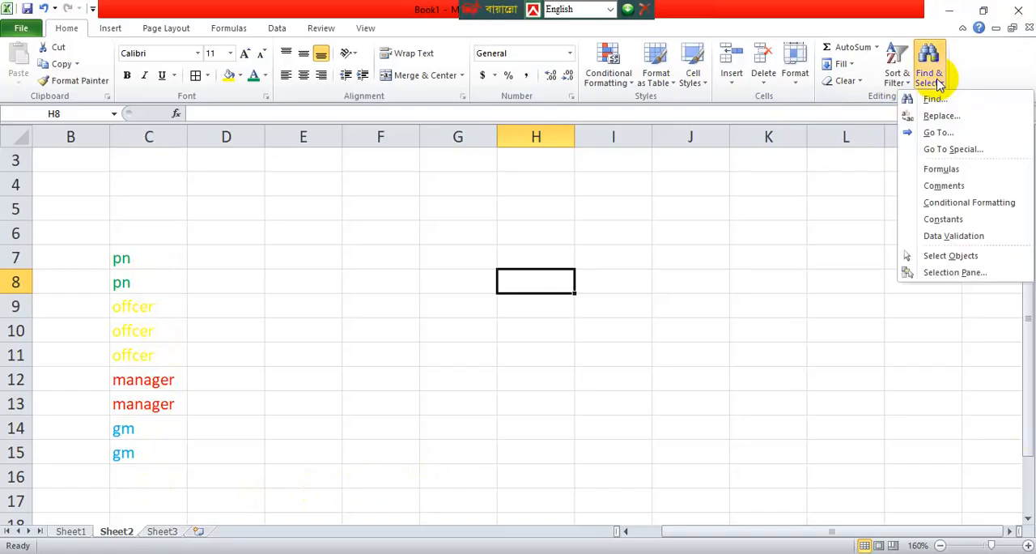
left_click(679, 307)
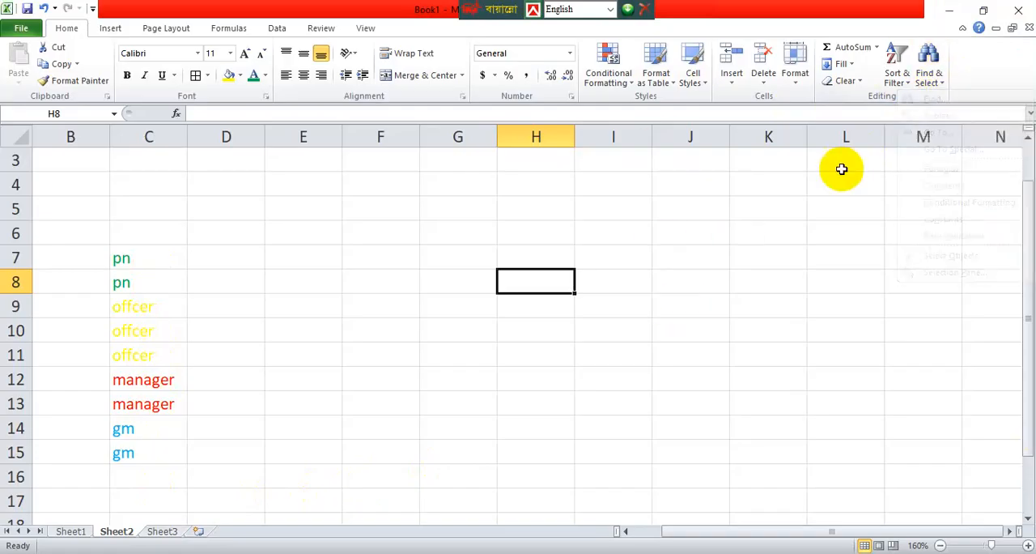
left_click(927, 77)
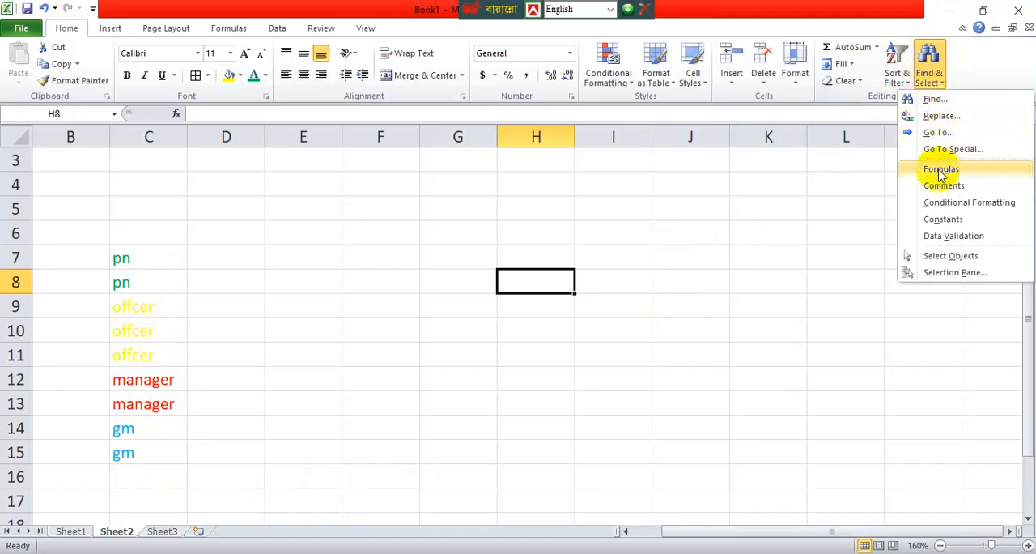
left_click(702, 241)
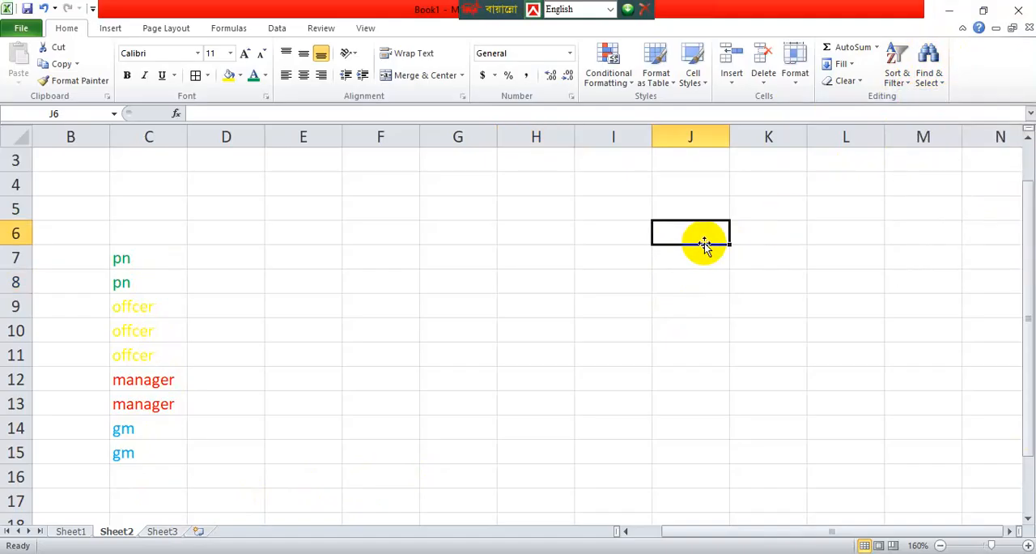
left_click(494, 235)
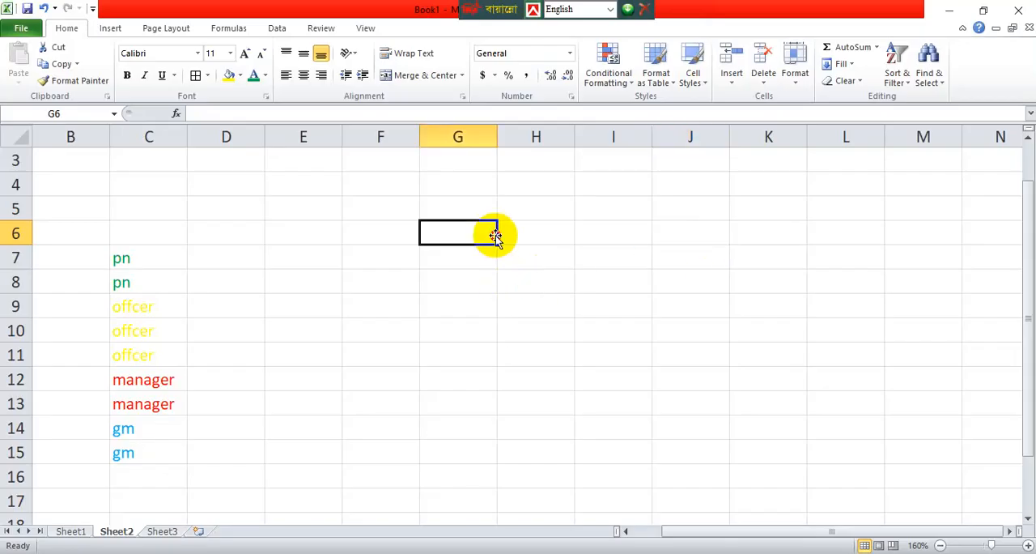
left_click(936, 84)
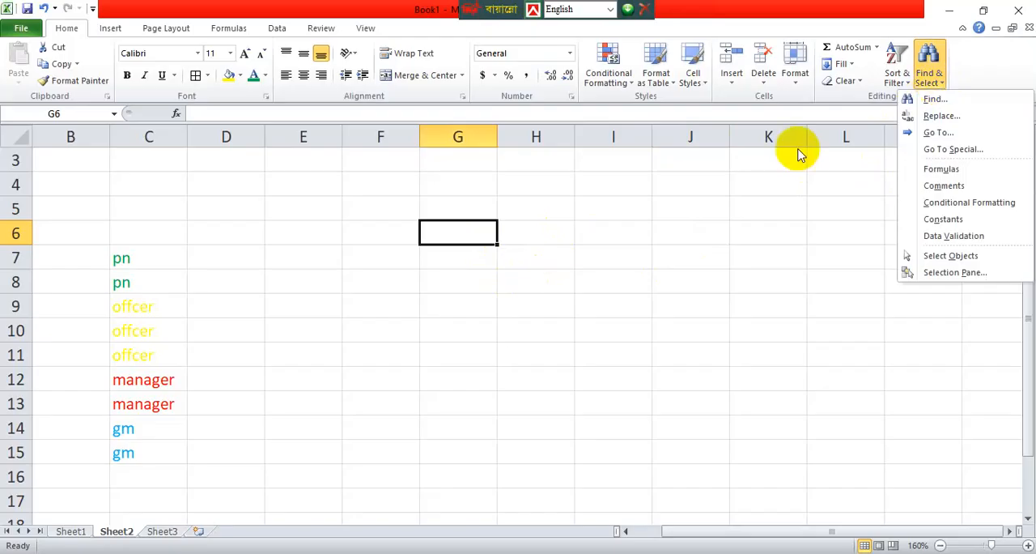
left_click(510, 326)
Enter may in G6 and autofill the month series across row 6 to M6.
double_click(462, 237)
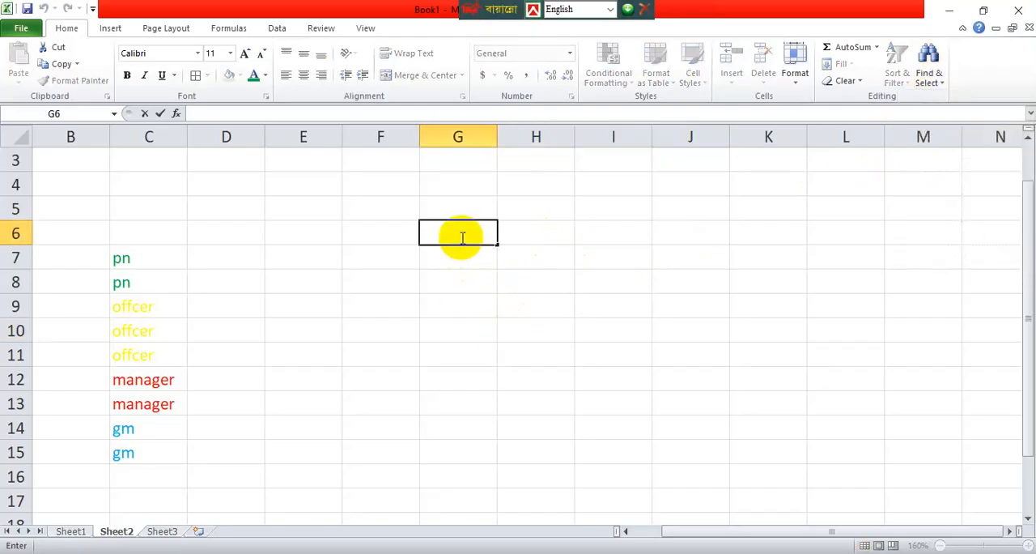
type("may")
left_click(503, 322)
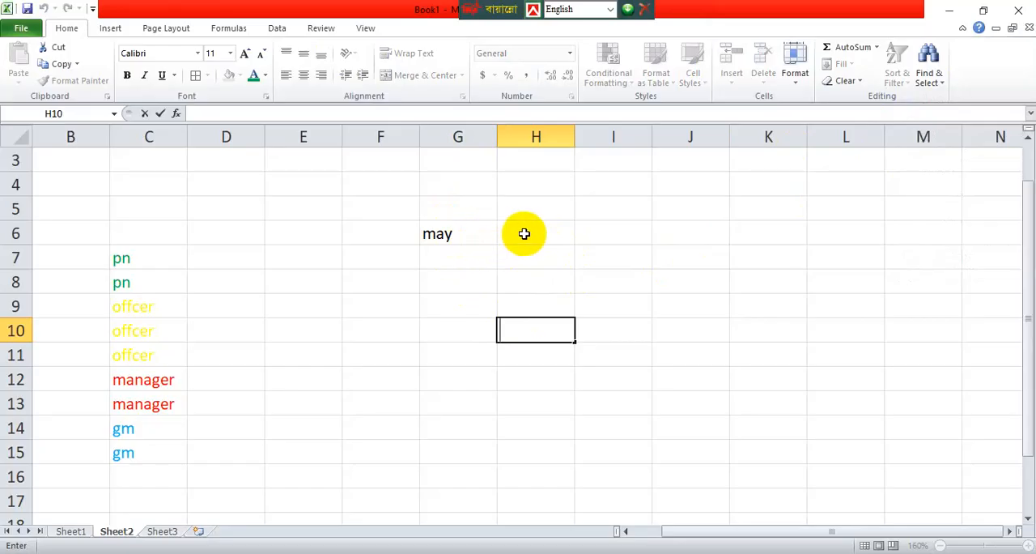
left_click(455, 240)
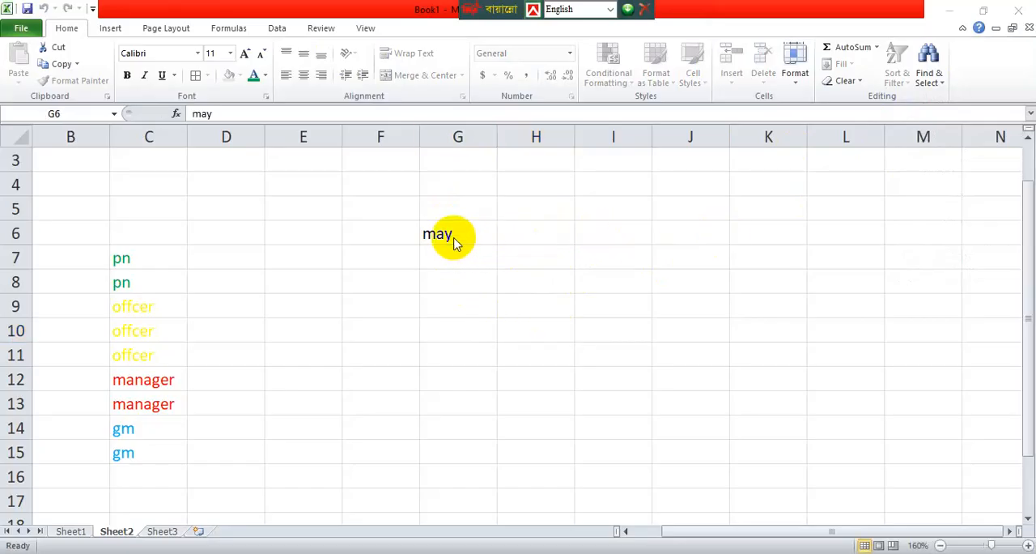
left_click_drag(497, 244, 959, 239)
left_click(523, 378)
Autofill the month series from G6 down column G to april in G17.
left_click(451, 233)
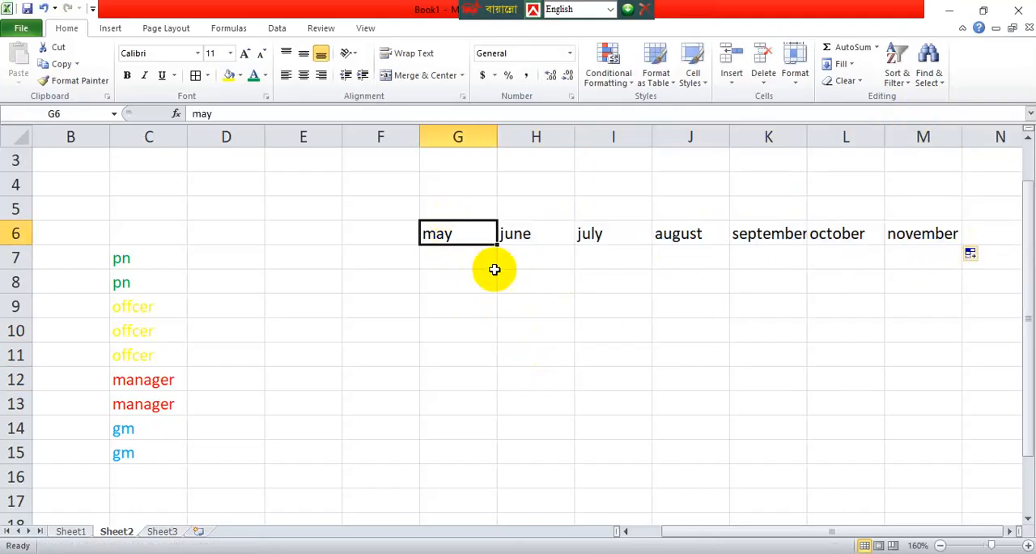
left_click_drag(497, 243, 505, 510)
scroll(541, 393, "down", 2)
scroll(488, 266, "up", 3)
scroll(489, 355, "down", 4)
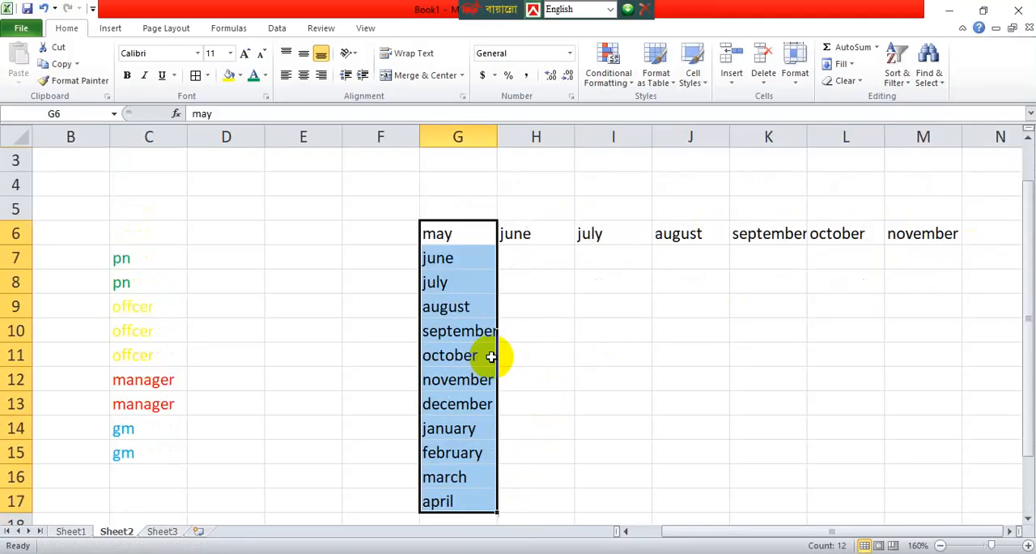
Enter Sunday in G19 and autofill the weekday series across row 19 to Friday in L19.
double_click(458, 408)
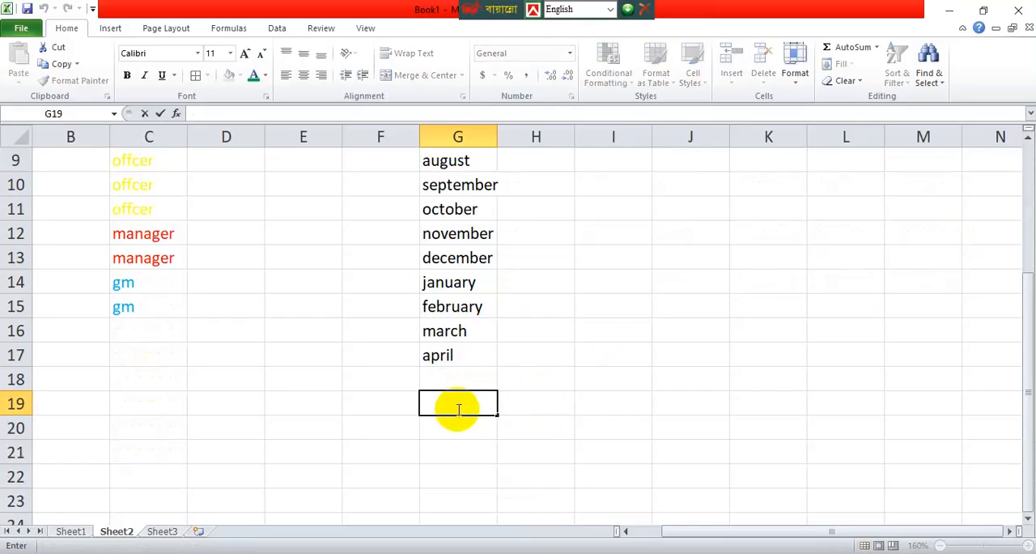
type("du")
type("sunday")
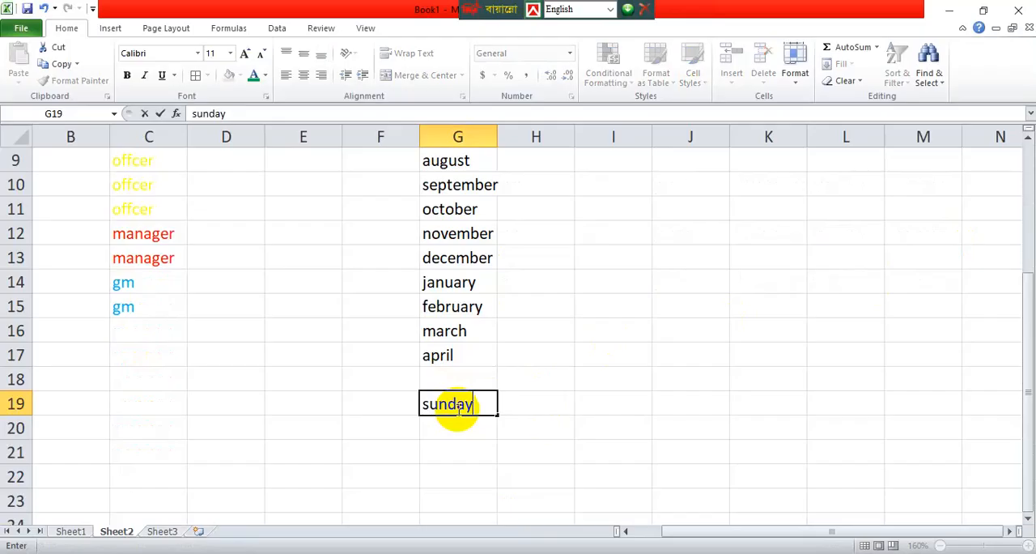
left_click(523, 418)
double_click(465, 403)
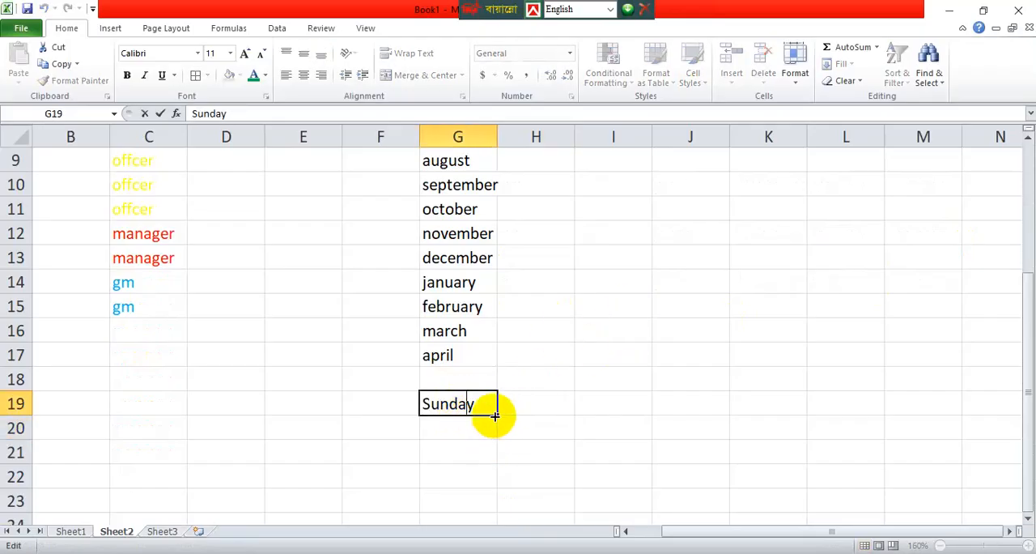
left_click_drag(496, 416, 866, 401)
Autofill the weekday series from G19 down column G to G26.
scroll(664, 361, "down", 2)
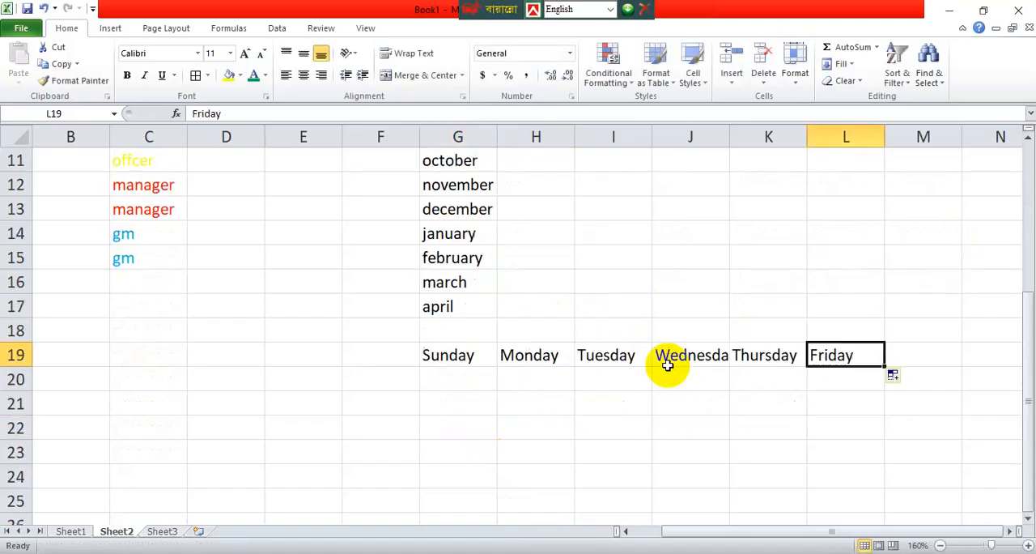
left_click(450, 307)
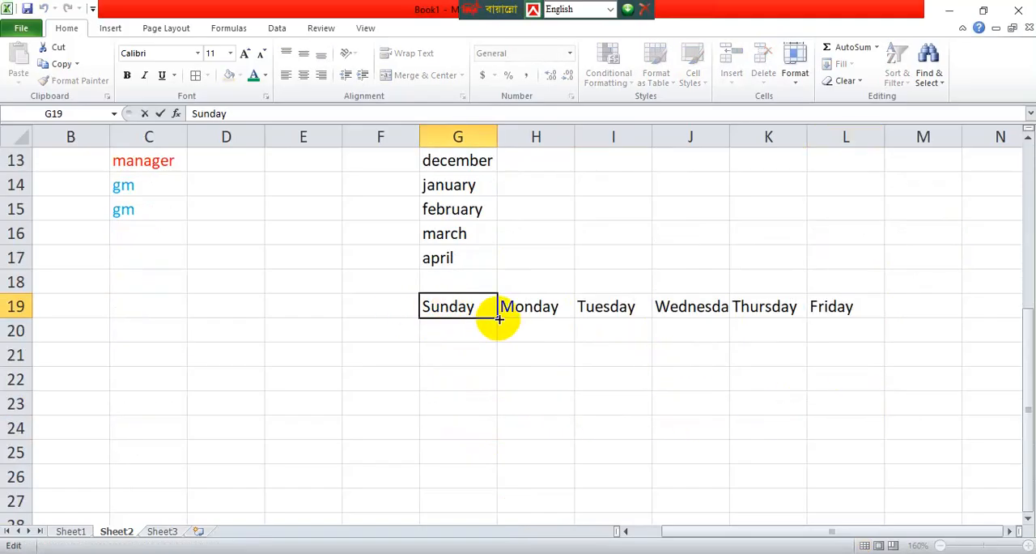
left_click_drag(500, 317, 530, 486)
Enter 1 and 2 in H27 and H28, and autofill the number series down to 4 in H30.
scroll(536, 371, "down", 2)
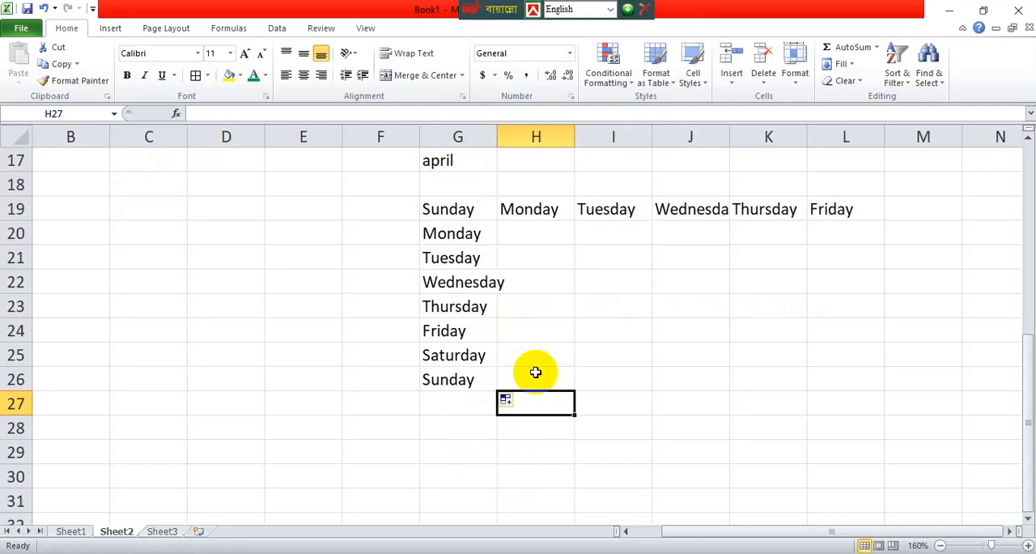
type("1")
key("Return")
type("2")
key("Return")
left_click_drag(574, 403, 574, 484)
left_click(701, 342)
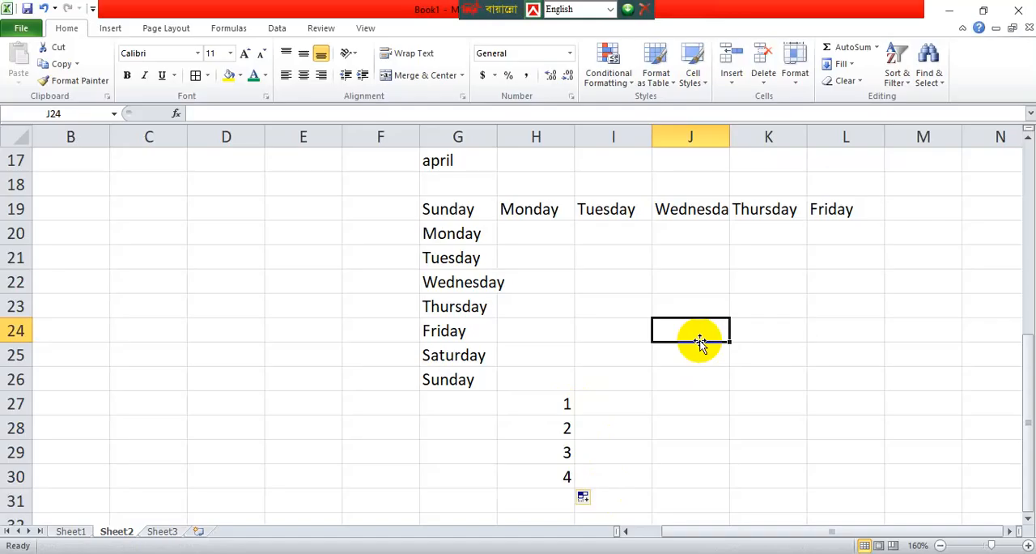
Save the workbook in the Documents folder as an Excel Workbook named excel 11.
scroll(407, 432, "up", 4)
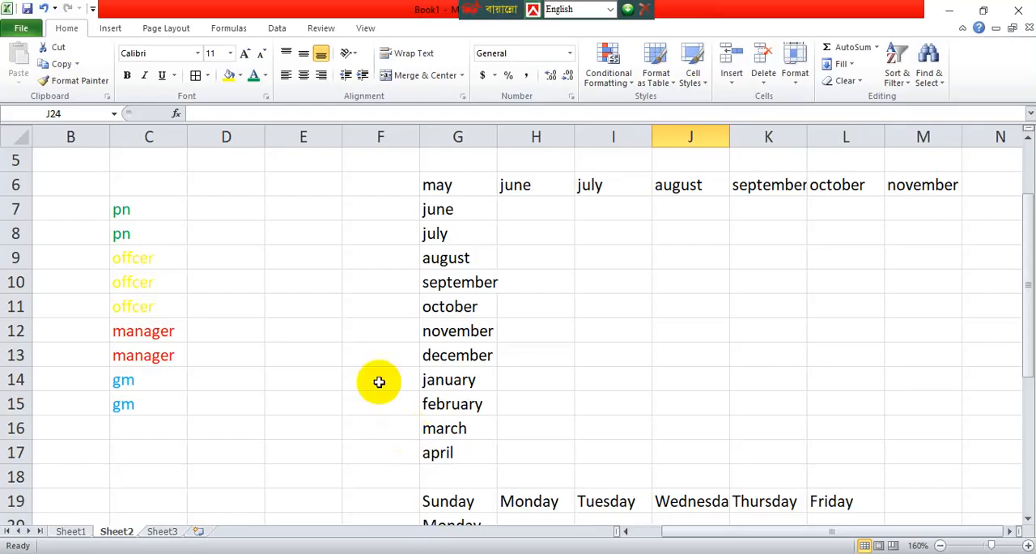
left_click(24, 29)
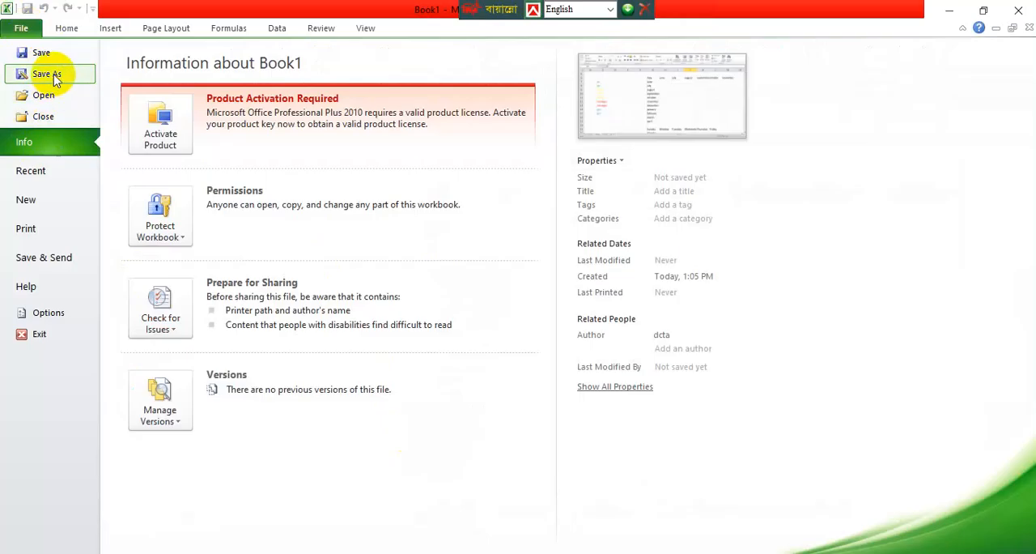
left_click(41, 52)
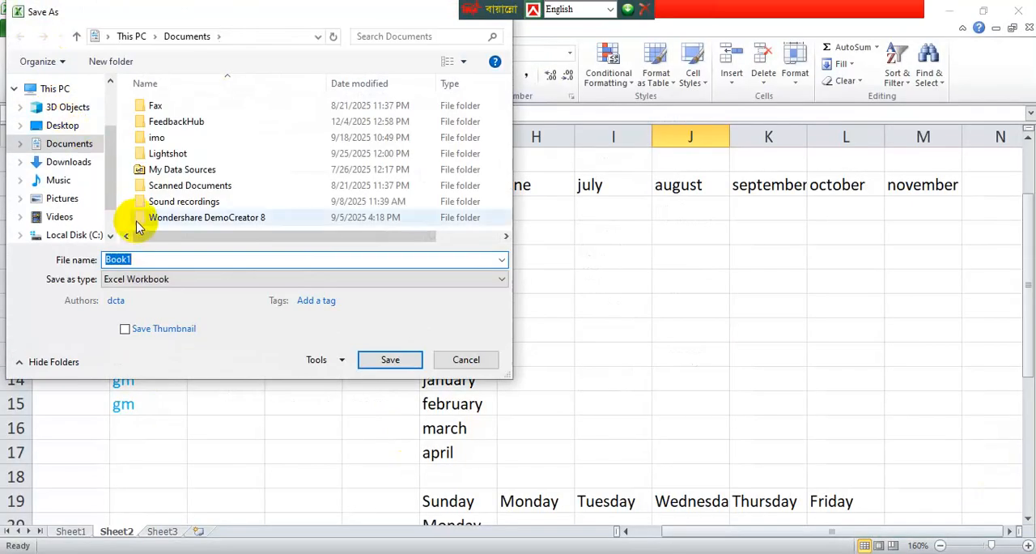
key("BackSpace")
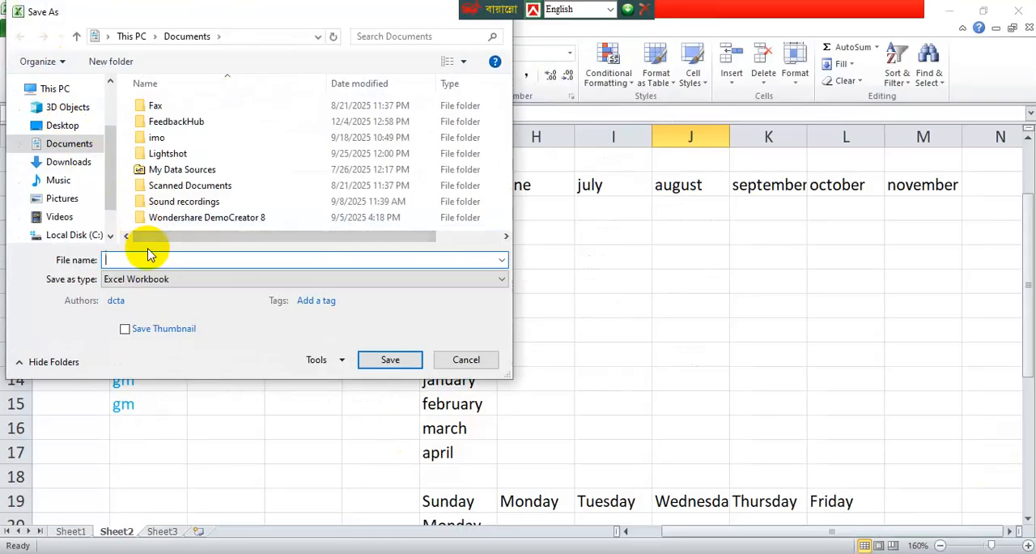
type("excel 11")
left_click_drag(481, 7, 721, 5)
left_click(444, 261)
left_click(391, 360)
left_click(392, 361)
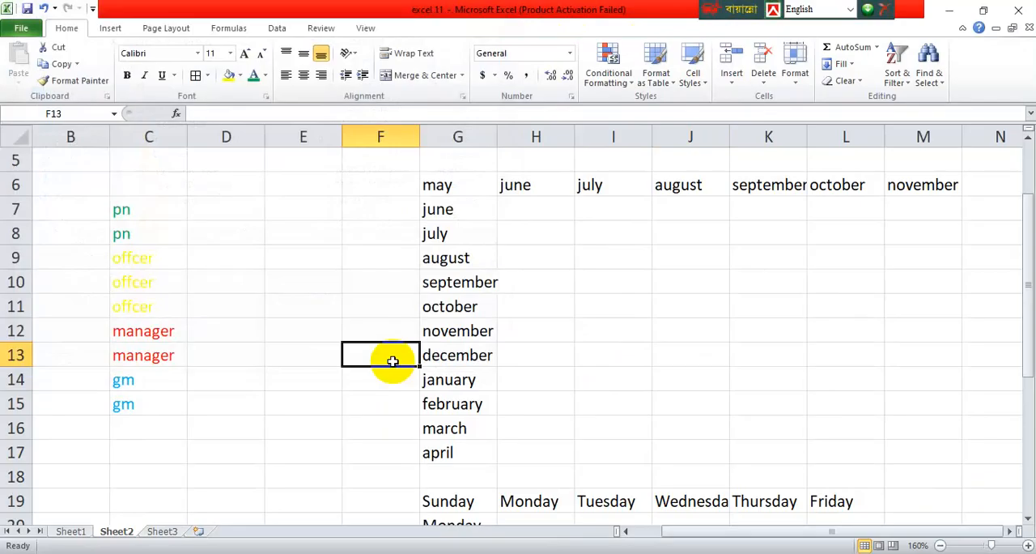